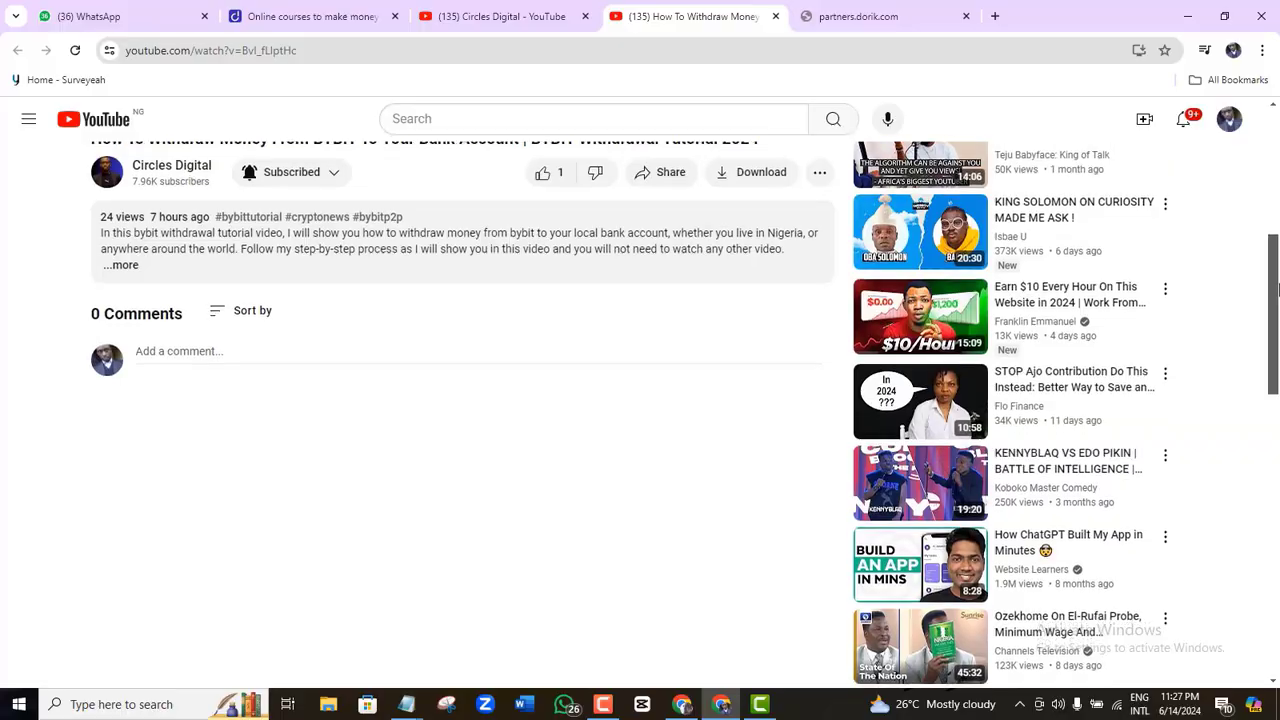
Expand the video description and open its Dorik AI Website Builder signup link in a new tab.
scroll(731, 277, down, 1)
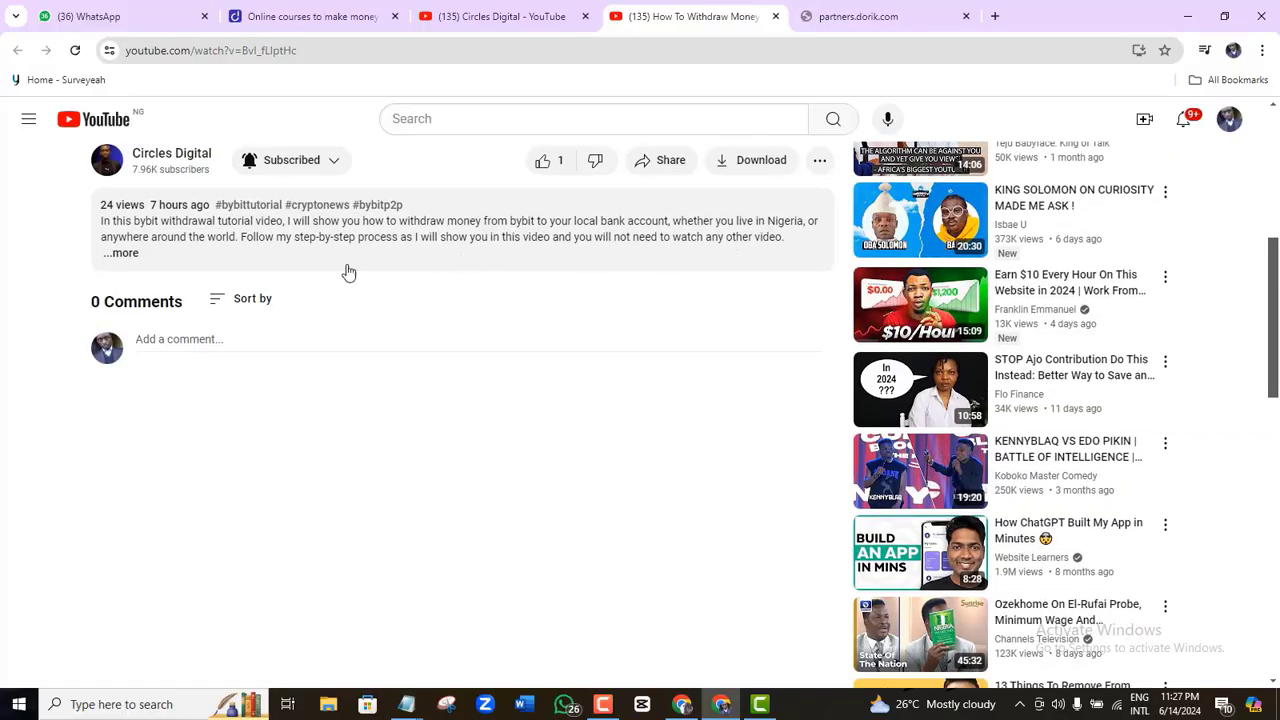
click(123, 253)
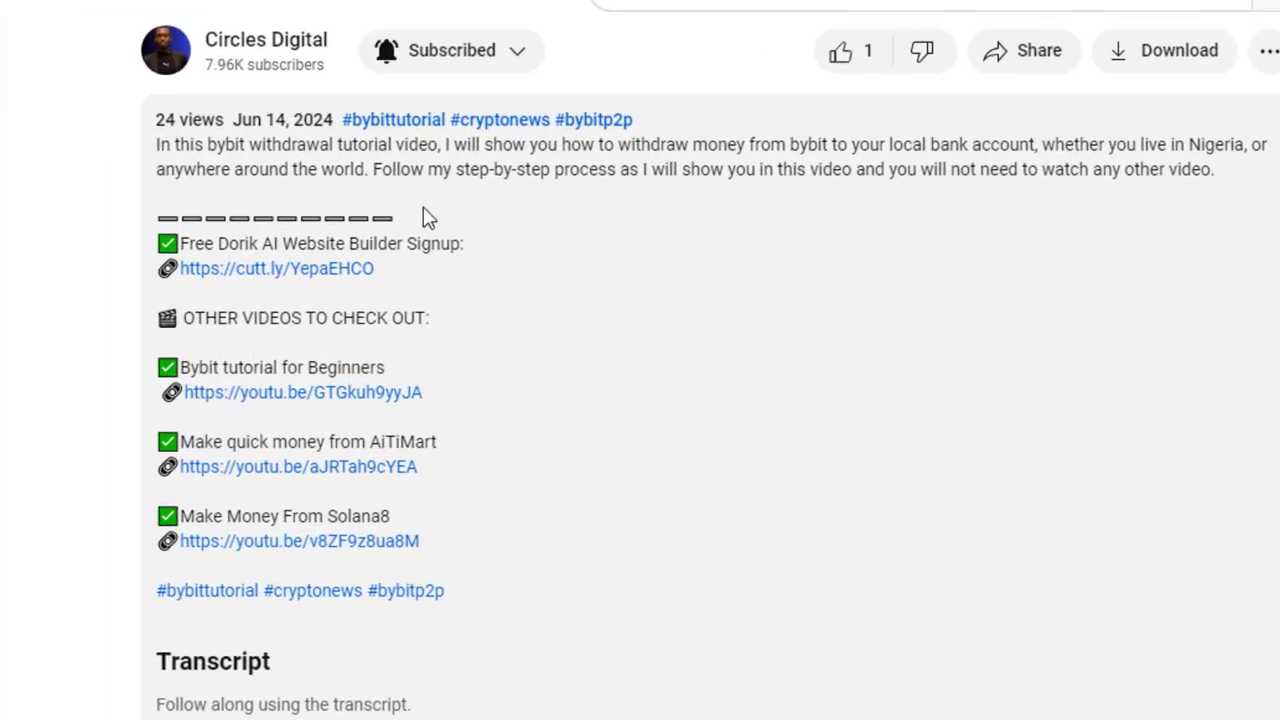
drag(414, 266, 168, 266)
right_click(213, 265)
click(290, 288)
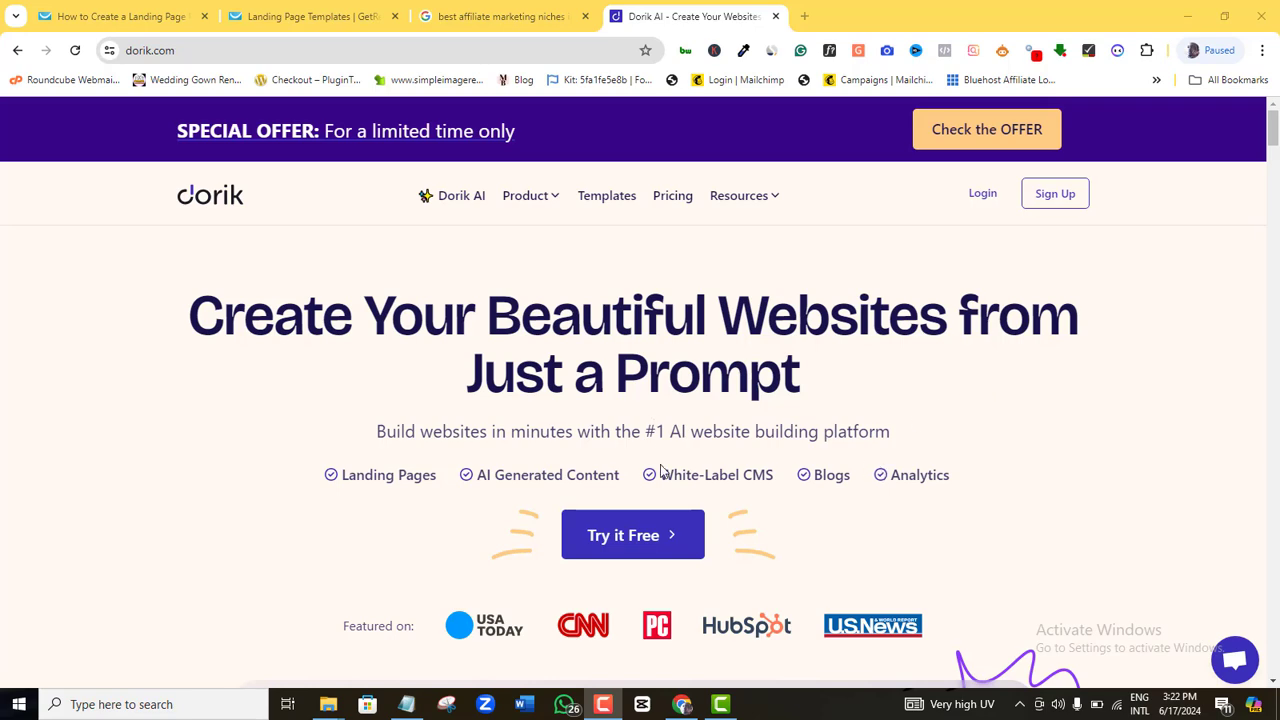
Choose Try it Free, sign up with a Google account, confirm its saved password and allow Dorik access.
click(625, 547)
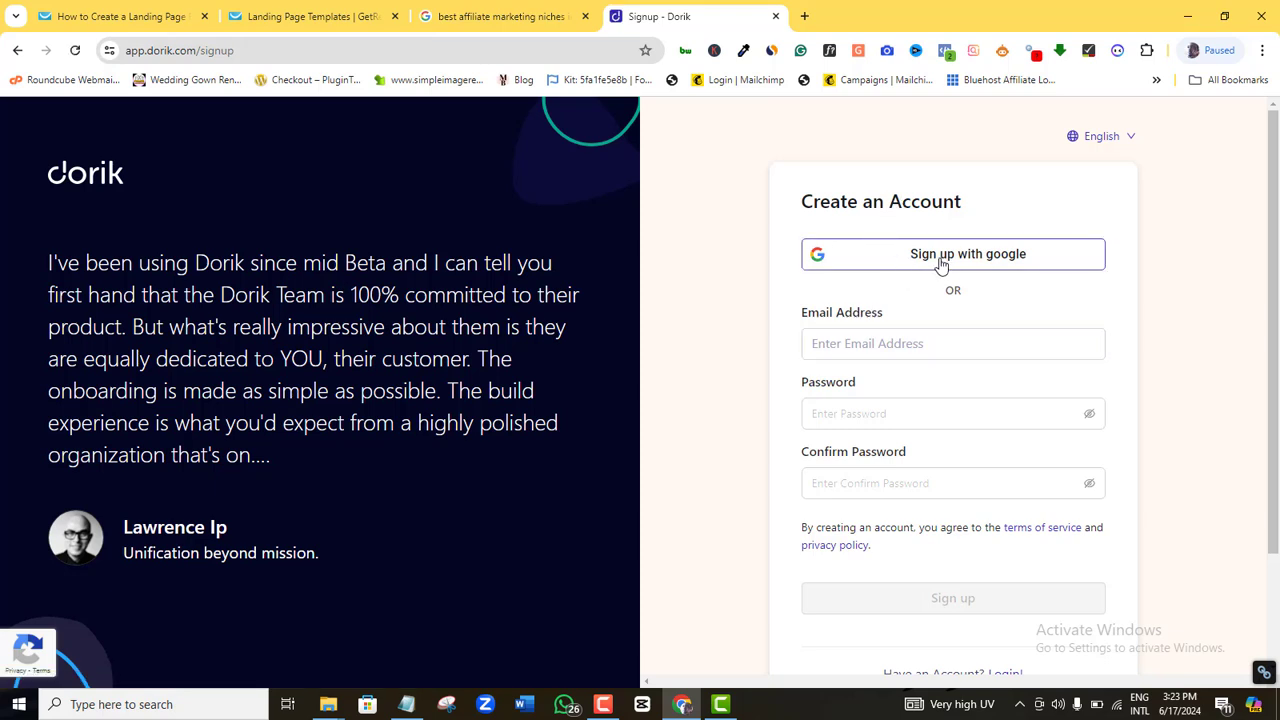
click(880, 342)
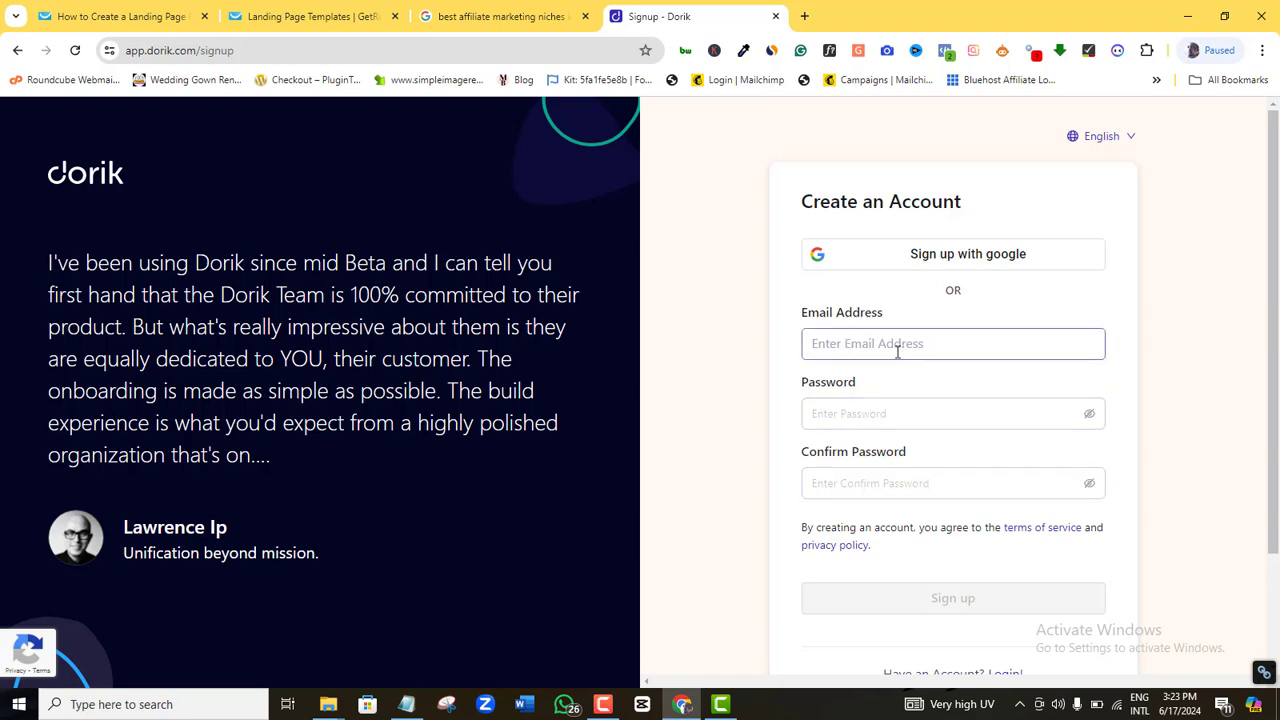
click(955, 262)
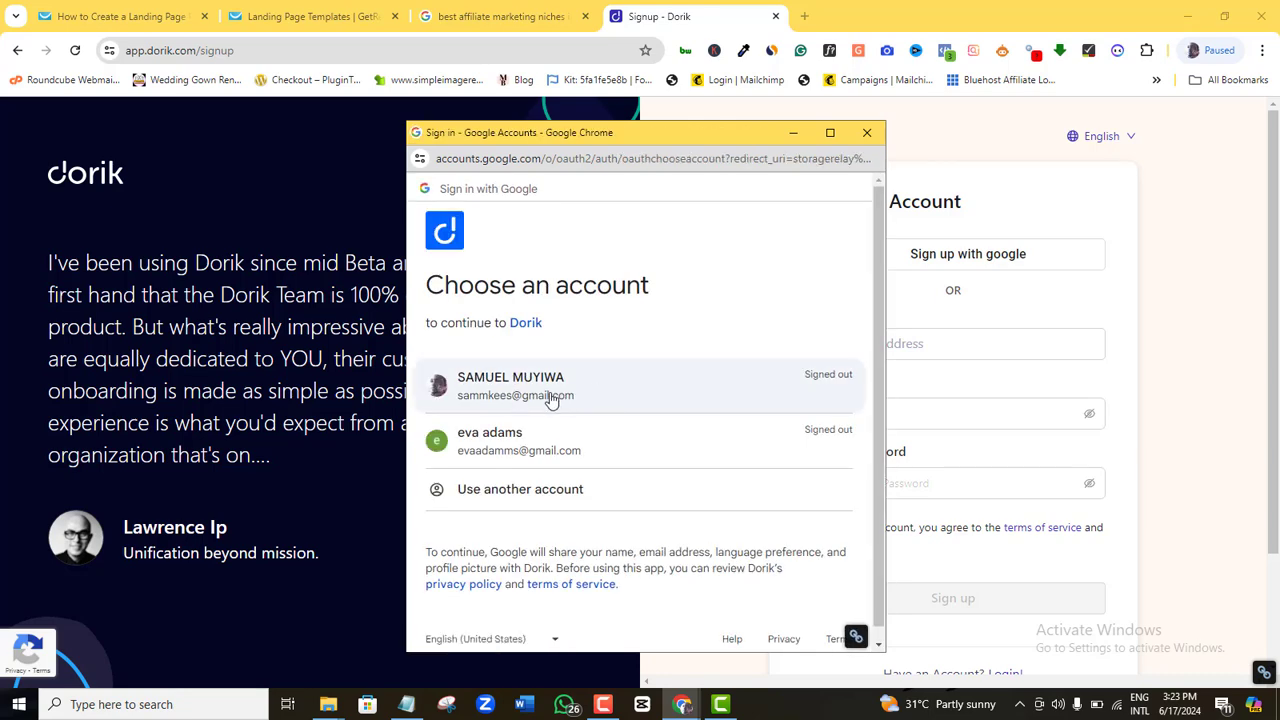
click(546, 397)
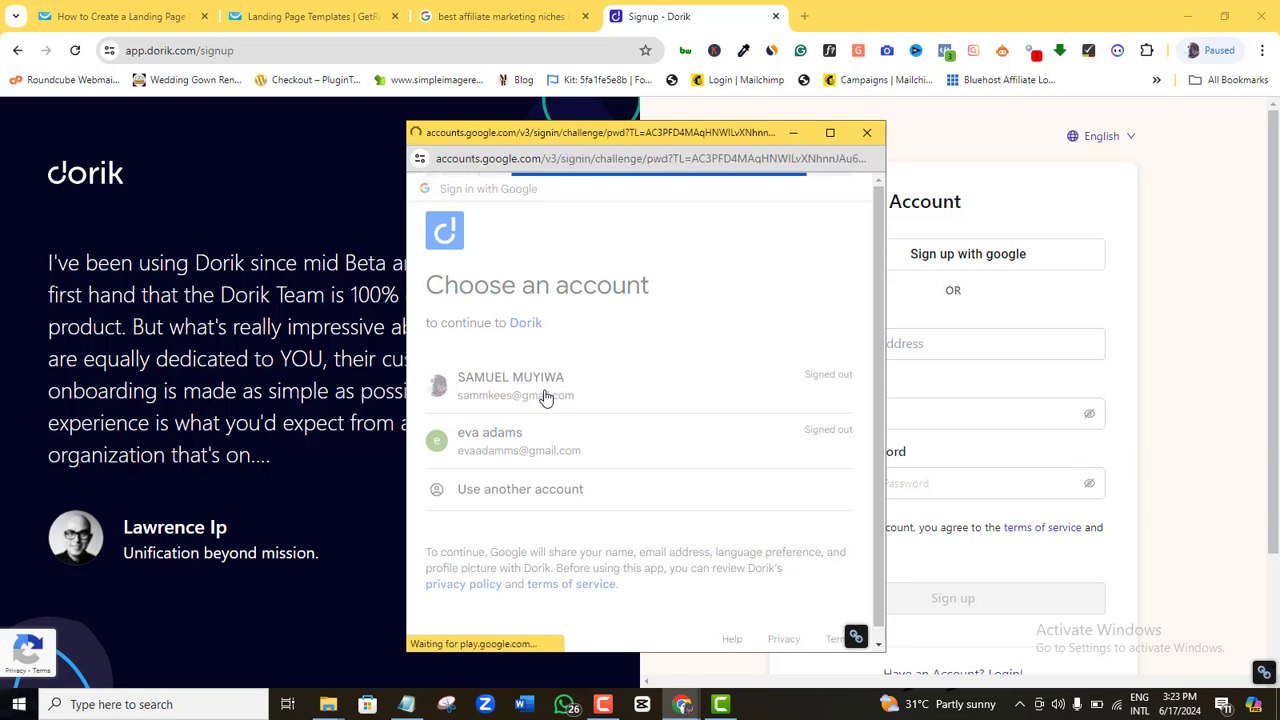
click(830, 532)
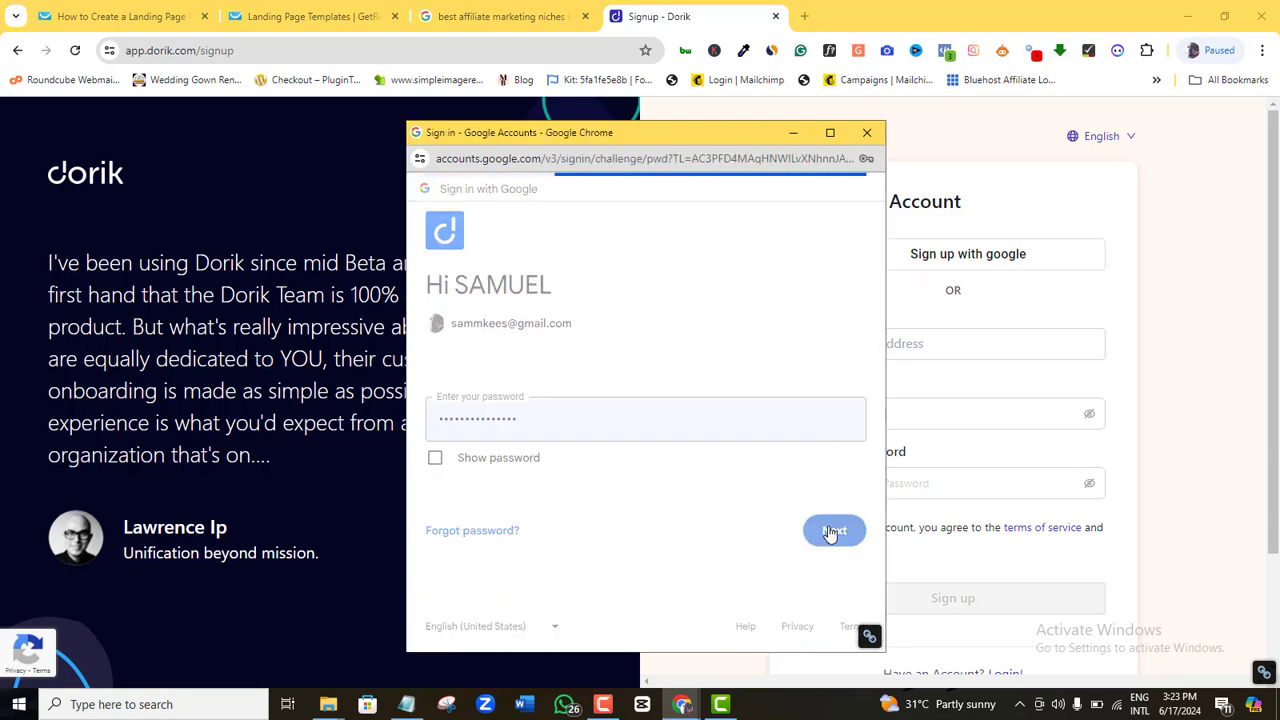
click(777, 474)
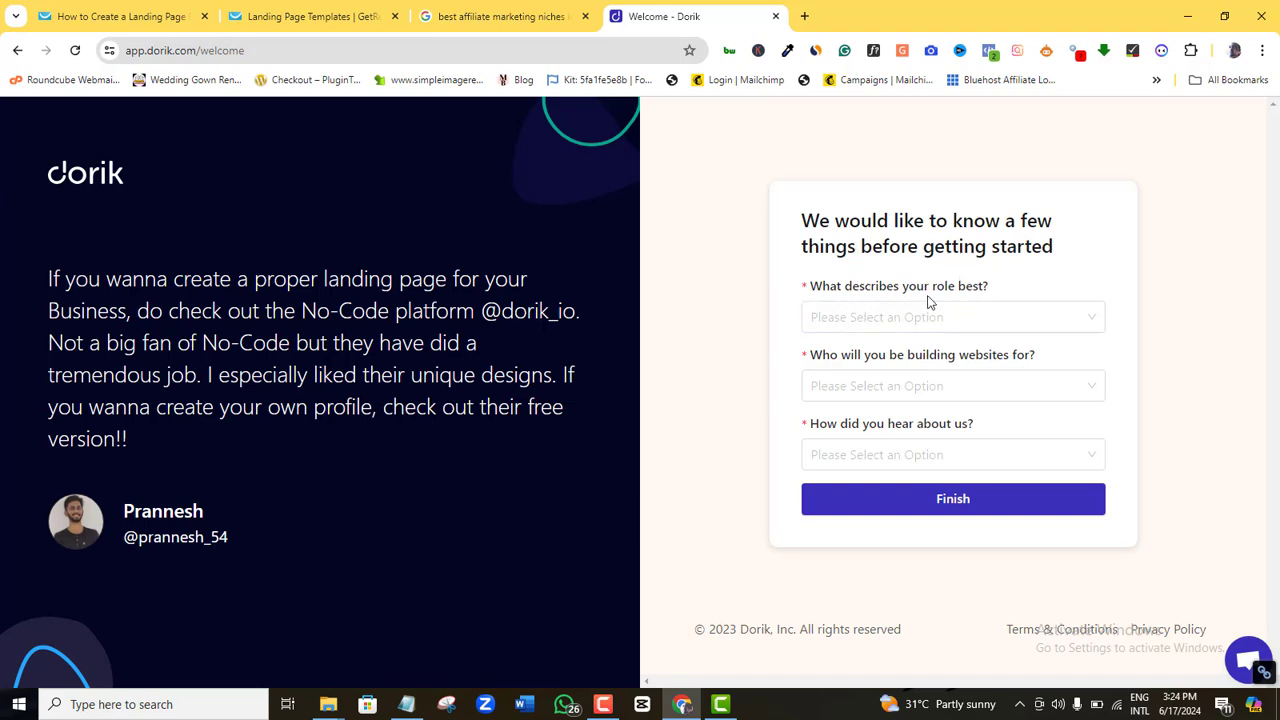
Answer role Marketer, audience For My Business and source Youtube, then finish the questionnaire.
click(1086, 326)
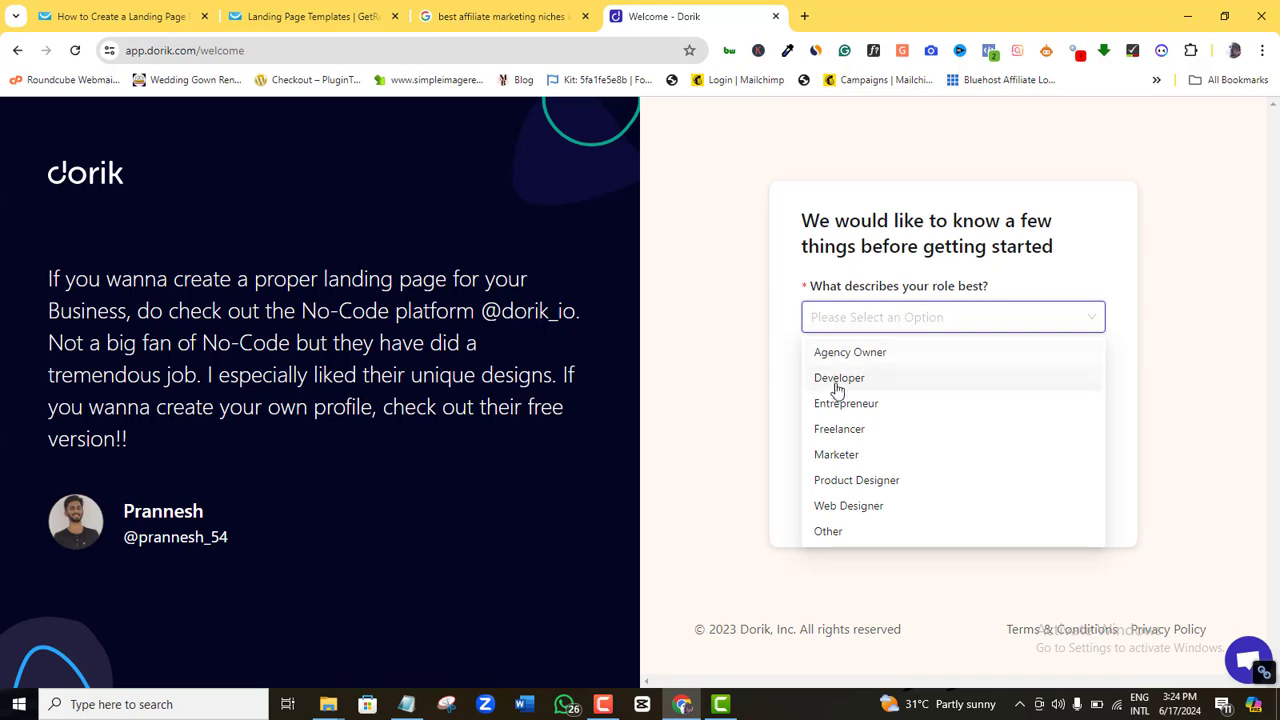
click(862, 463)
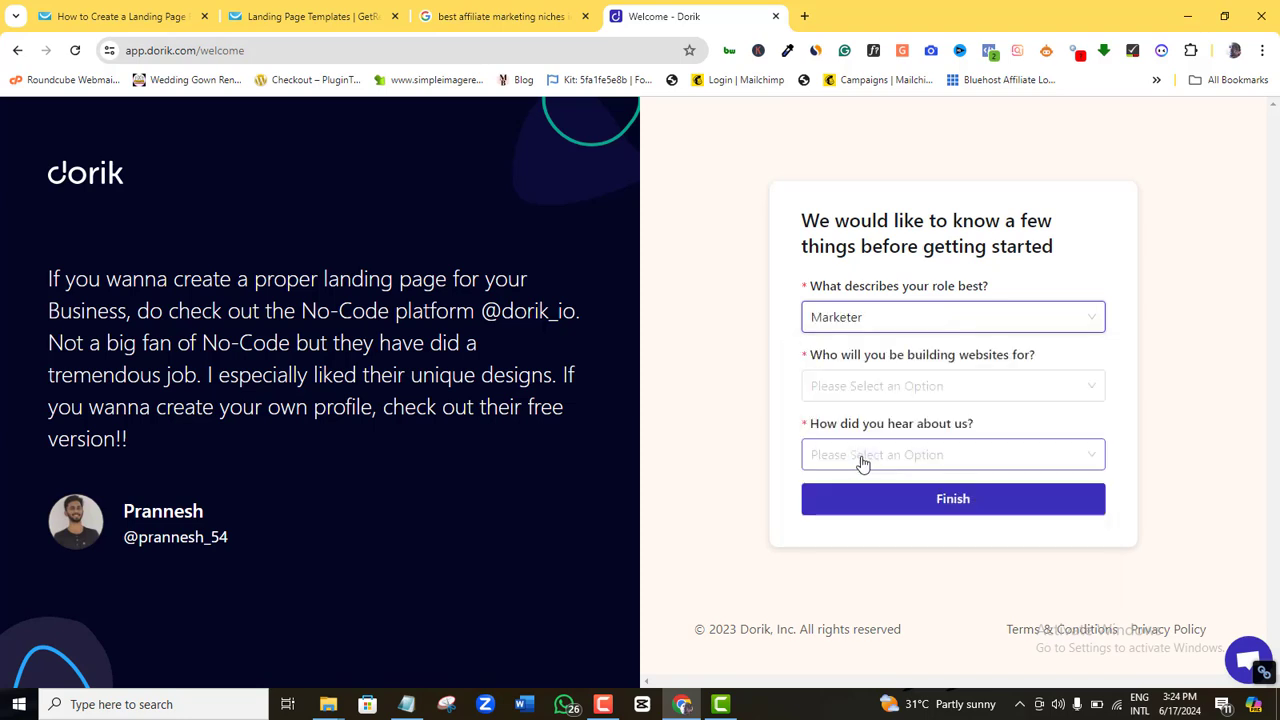
click(1074, 387)
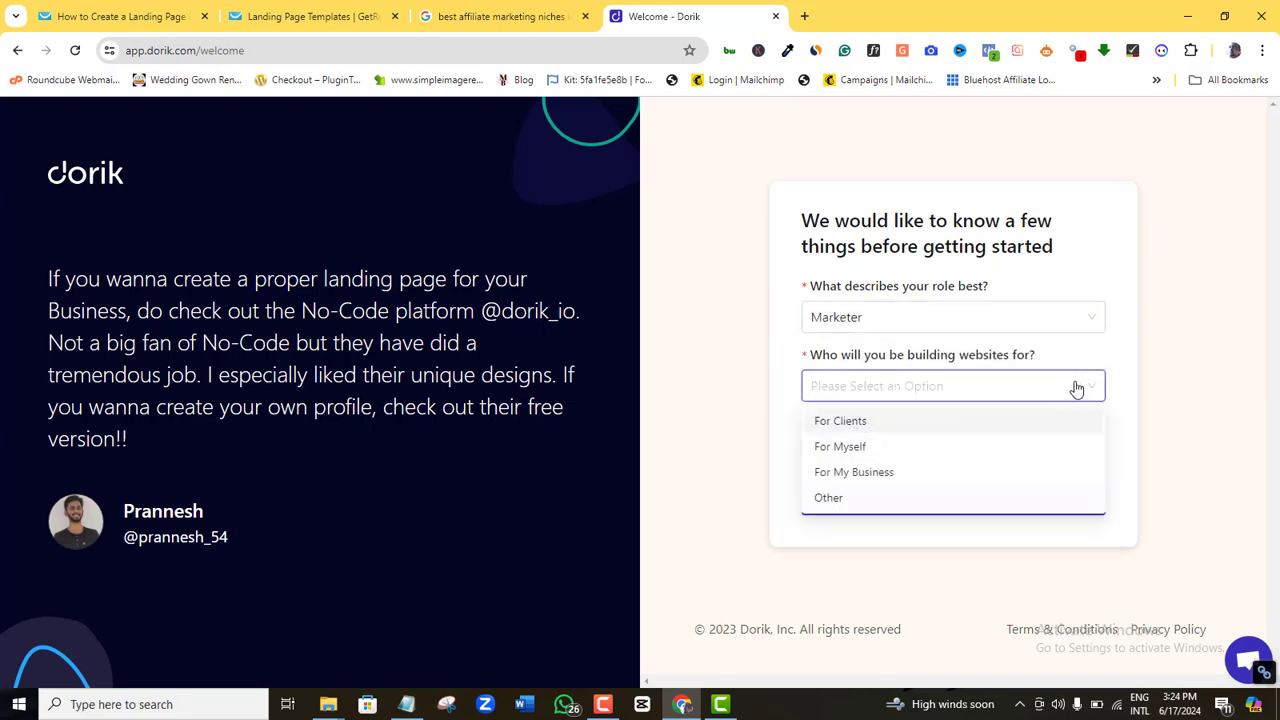
click(866, 476)
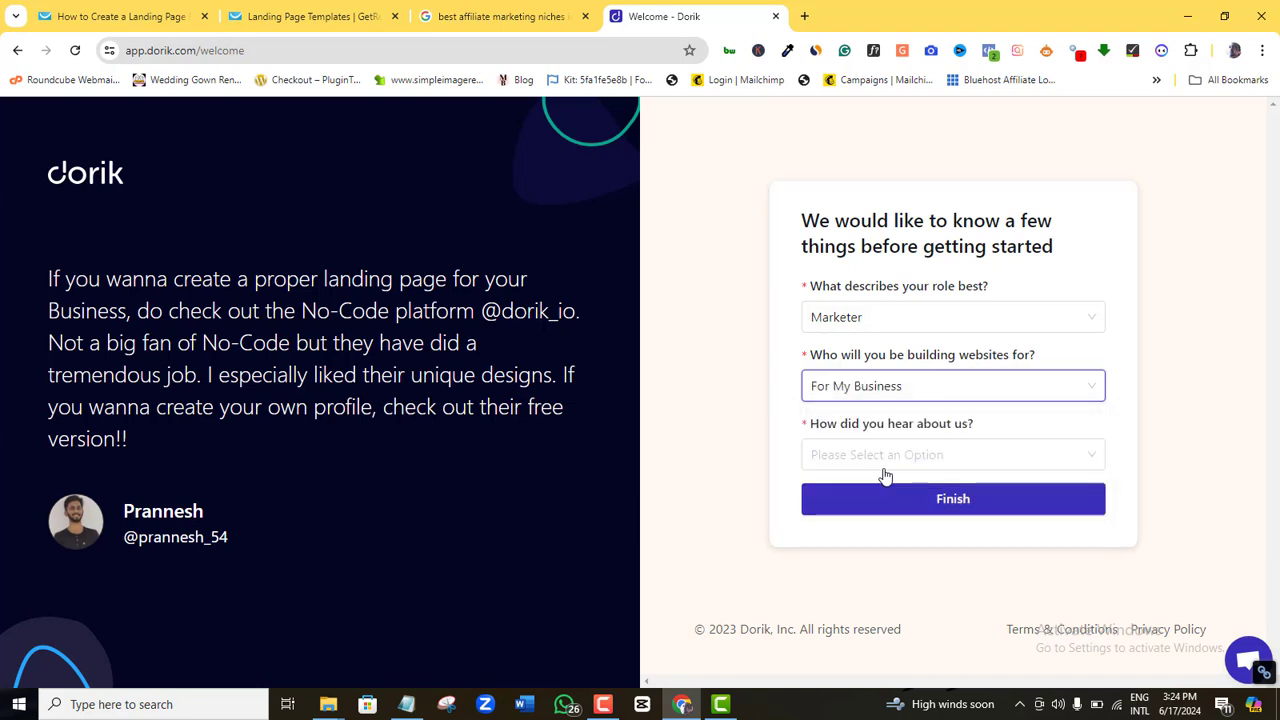
click(1070, 458)
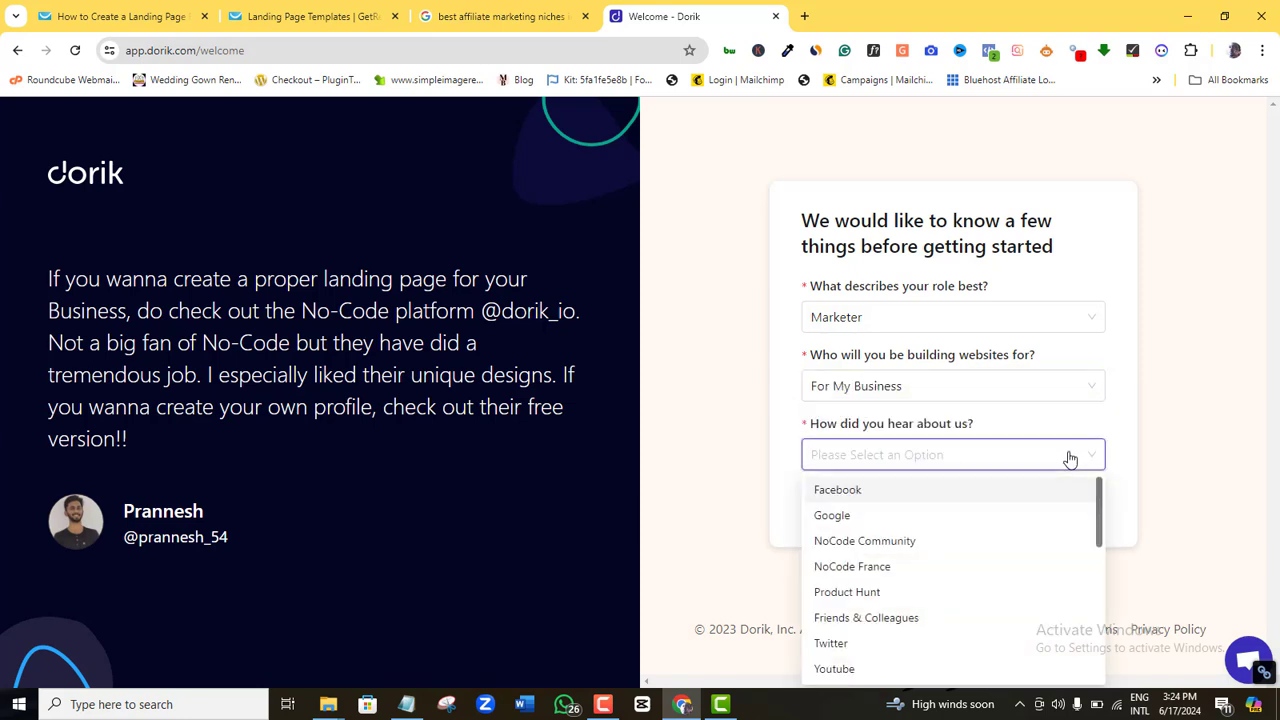
drag(1101, 525, 1098, 580)
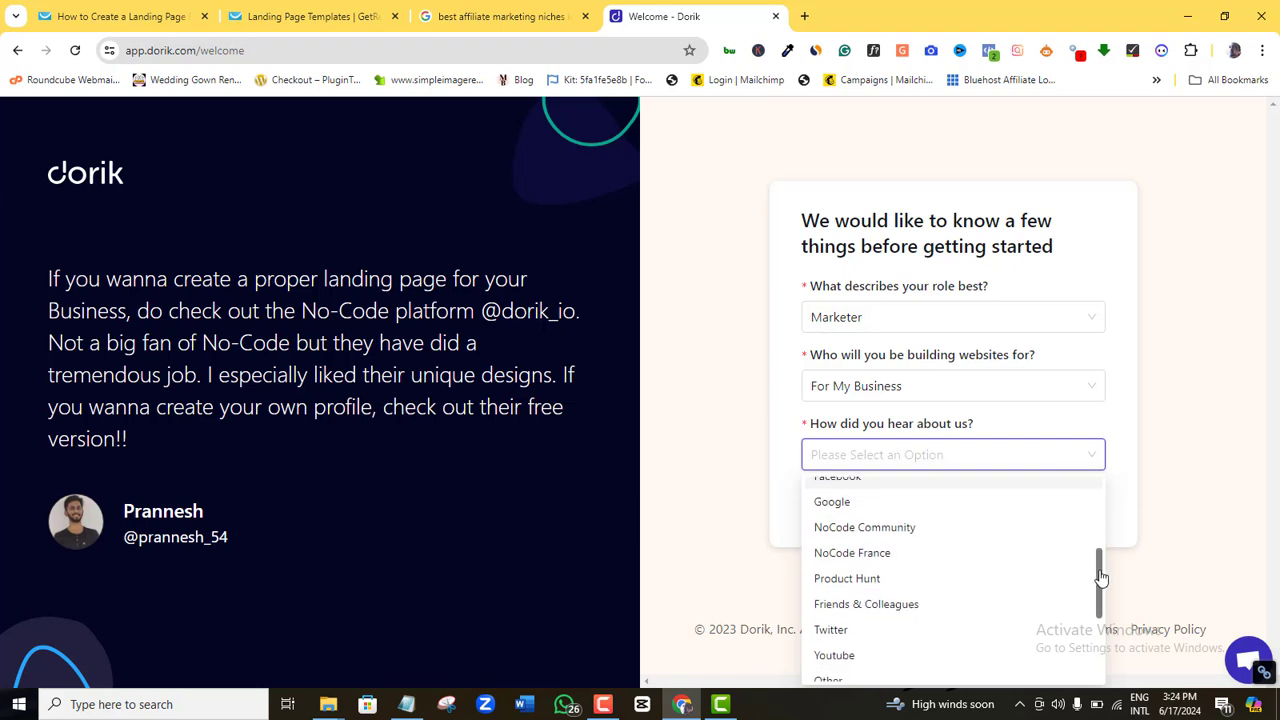
click(848, 654)
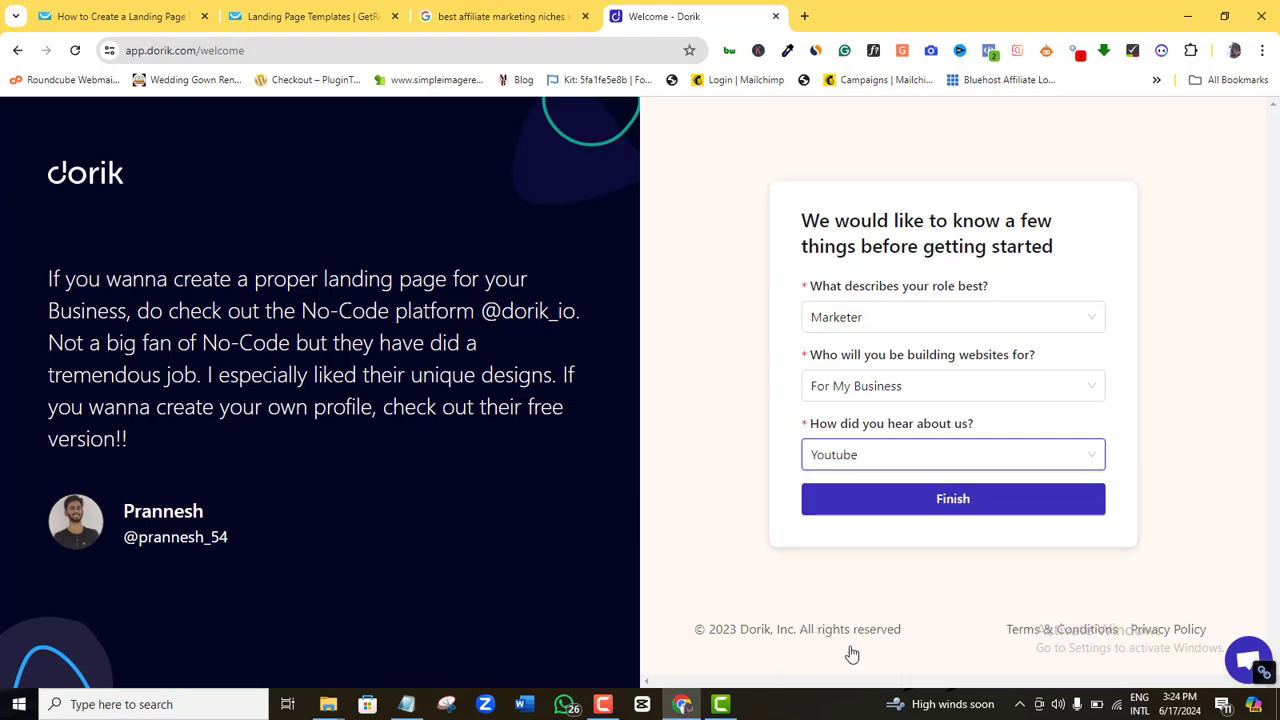
click(961, 510)
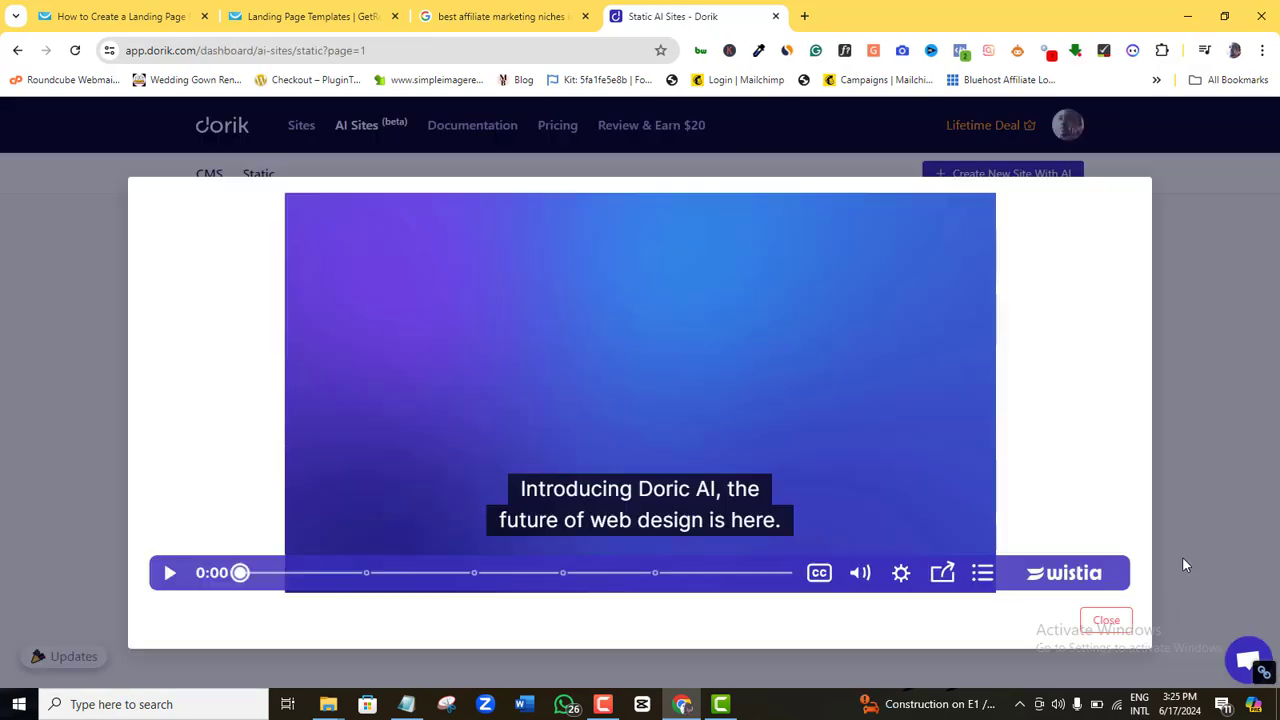
Close the intro video and start Create New Site With AI, focusing the name and description fields.
click(1106, 621)
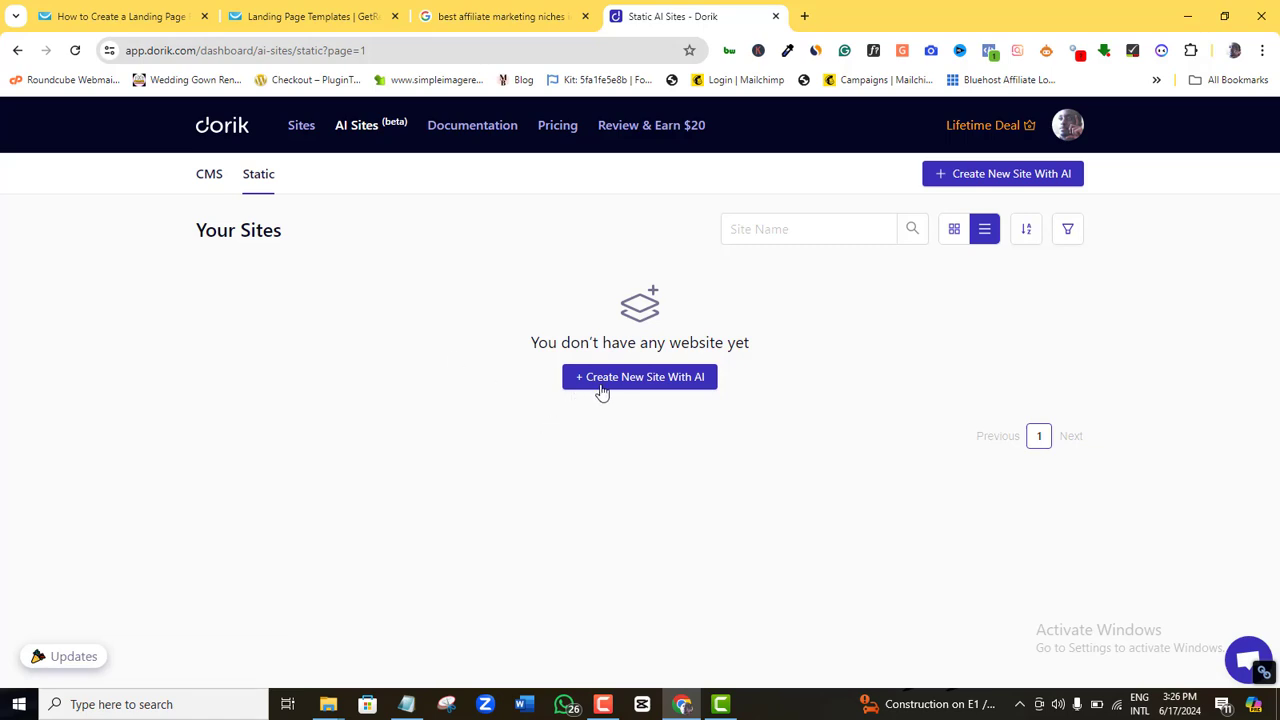
click(663, 384)
click(436, 266)
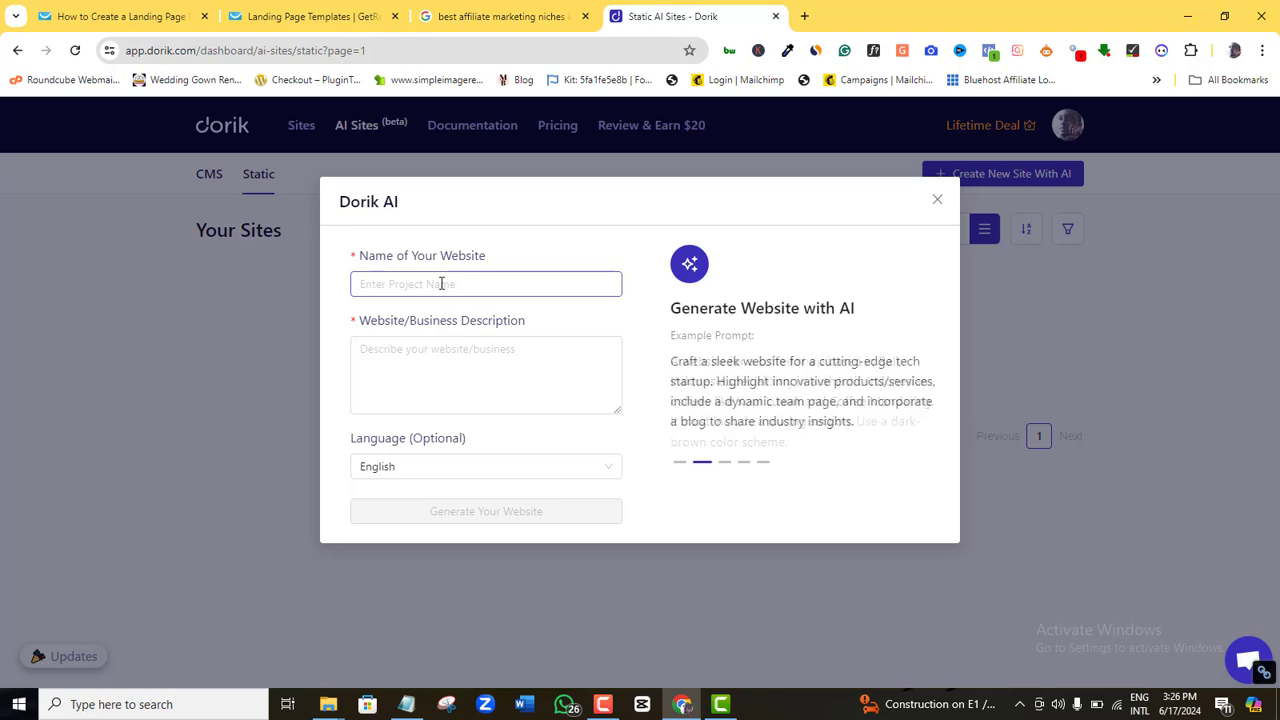
click(389, 352)
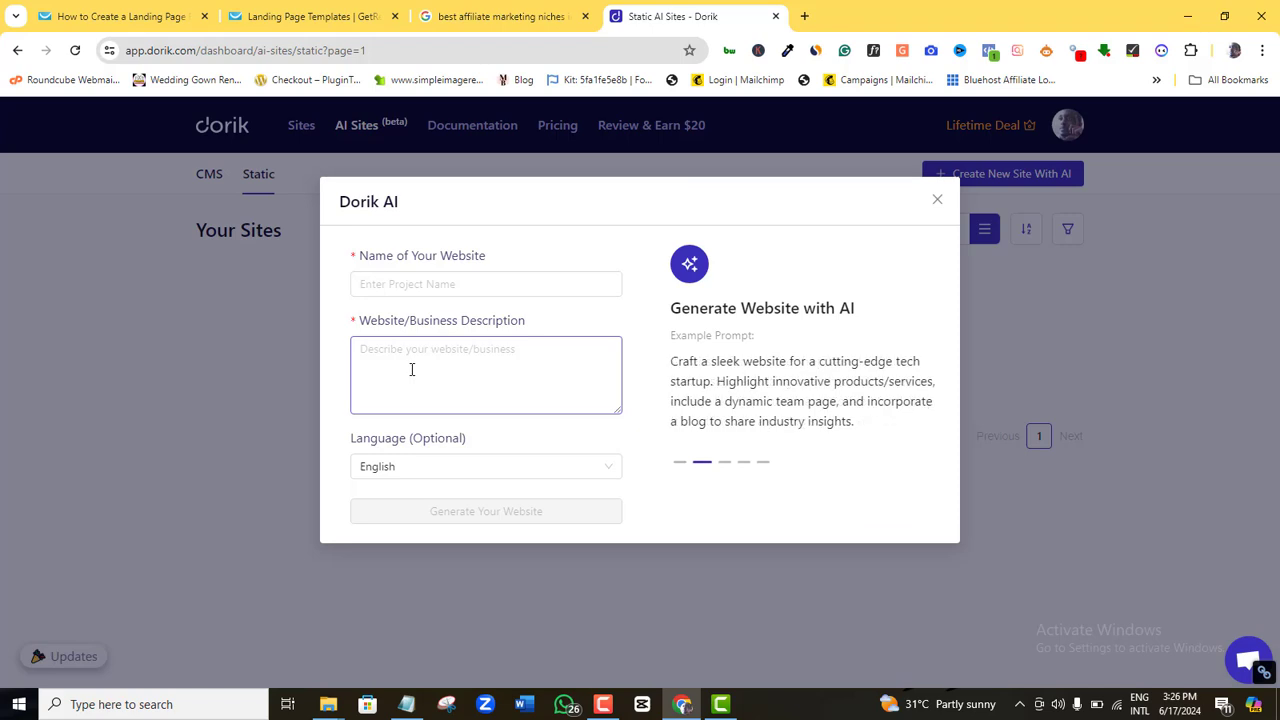
click(495, 18)
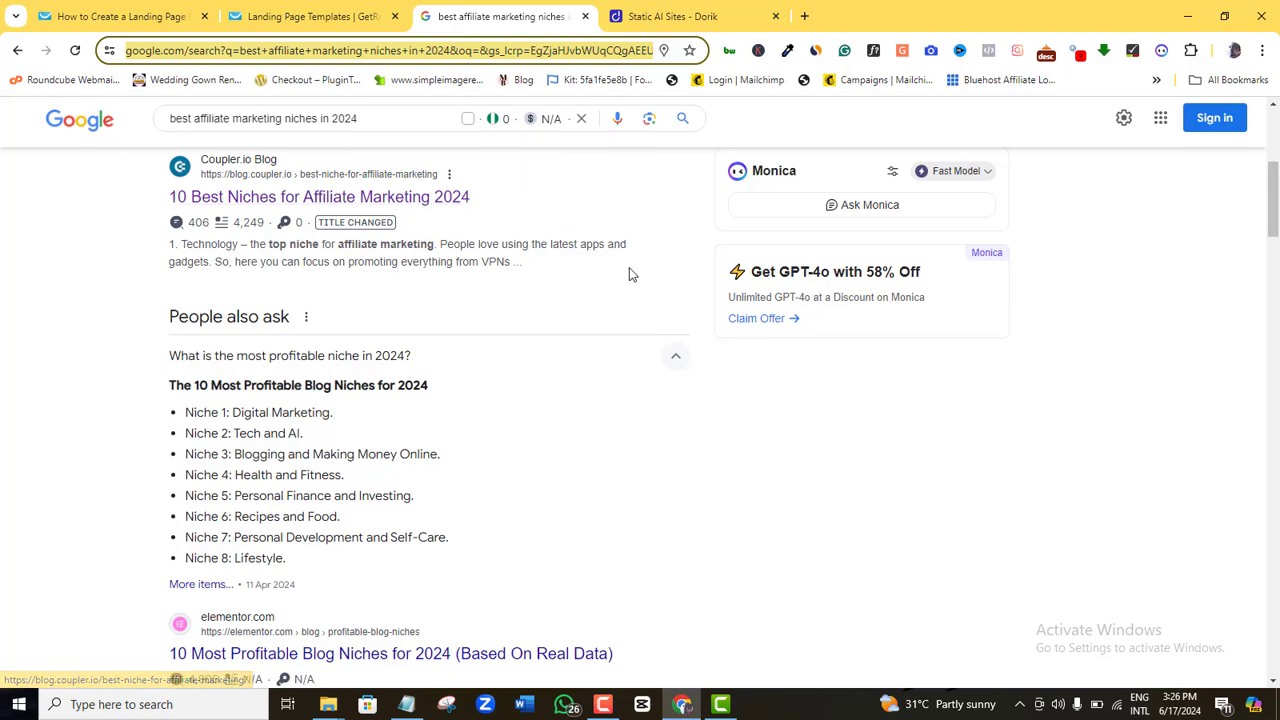
drag(1276, 215, 1277, 190)
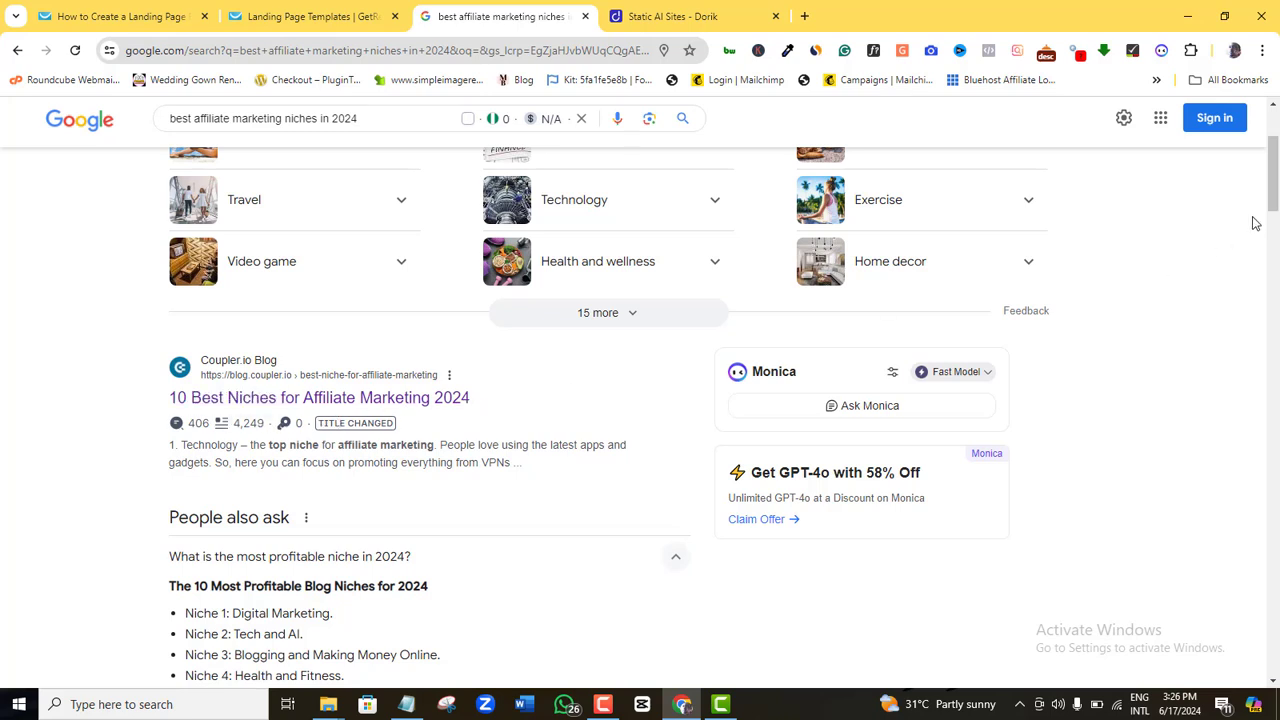
drag(1276, 190, 1276, 212)
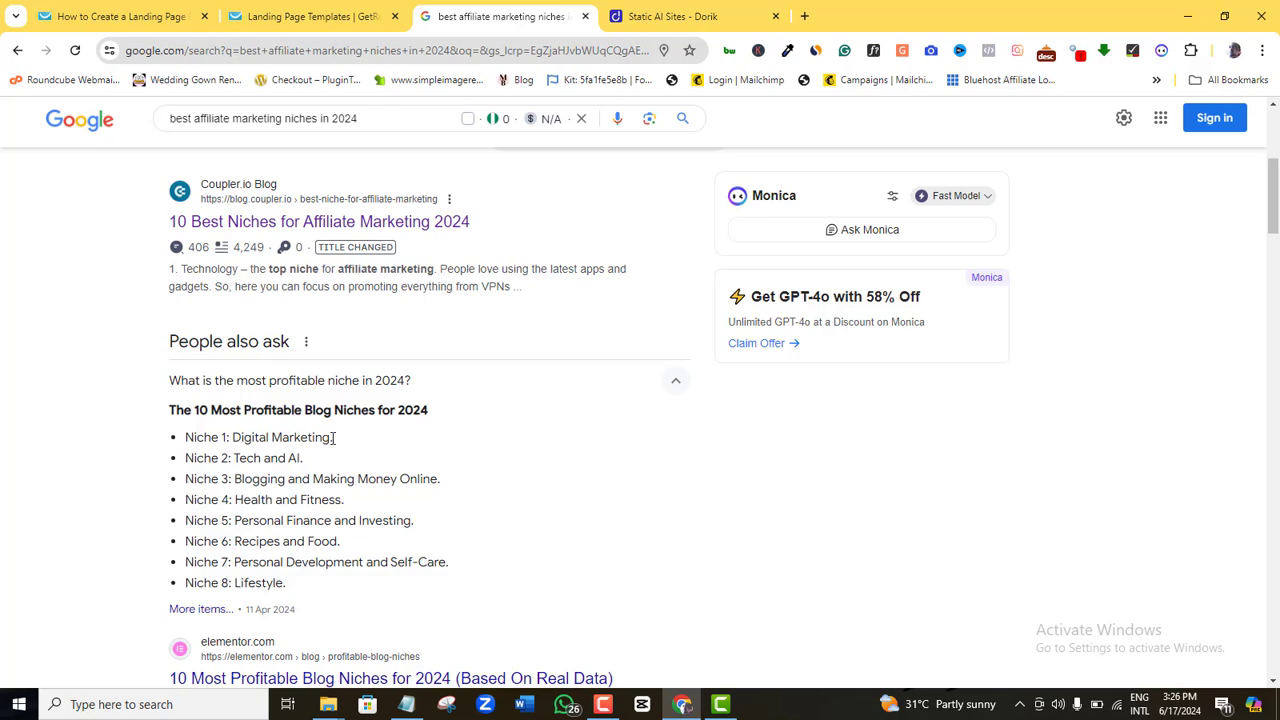
click(655, 16)
click(406, 288)
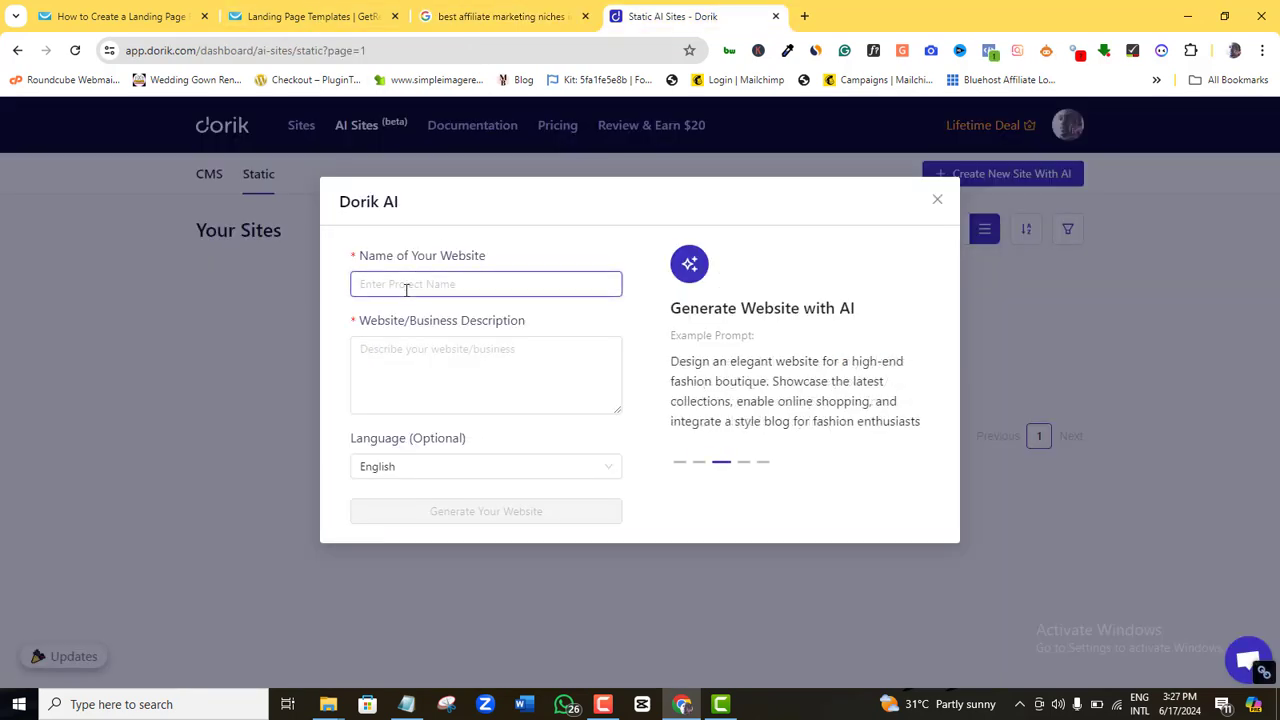
Enter 'Circles Digital' as the website name and go back to the Google niches results.
text(Circle)
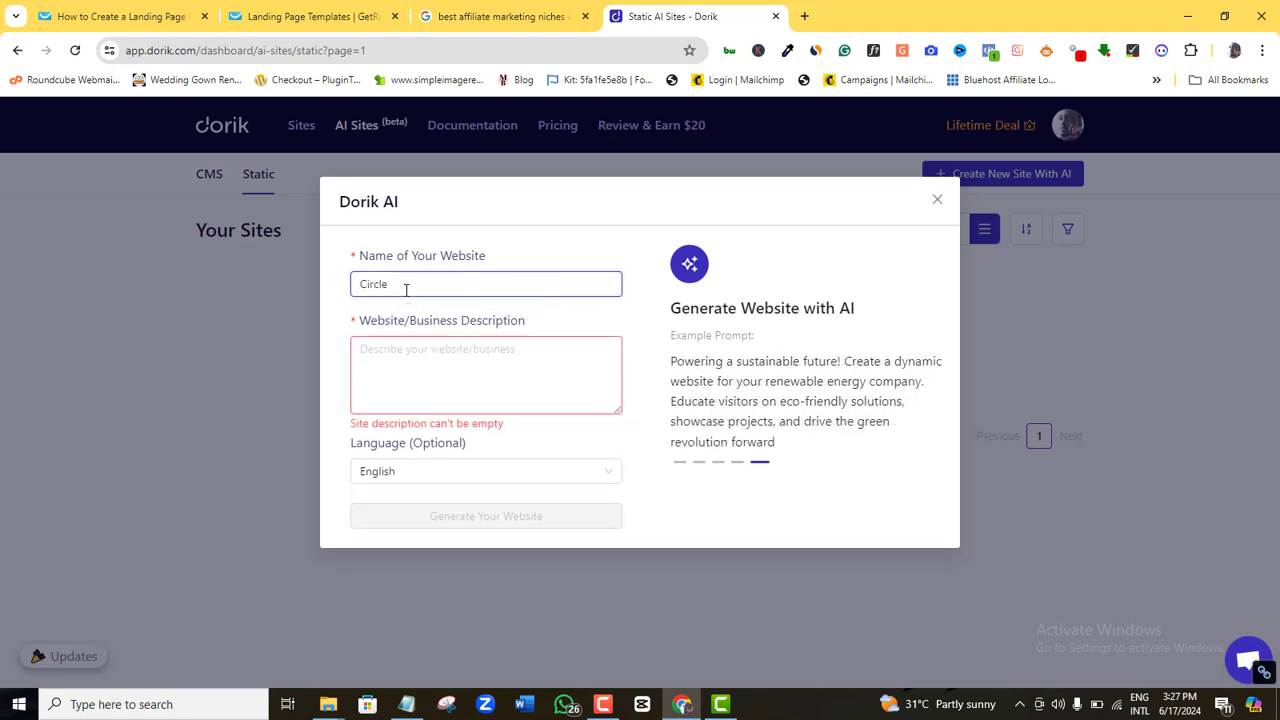
text(s Digital)
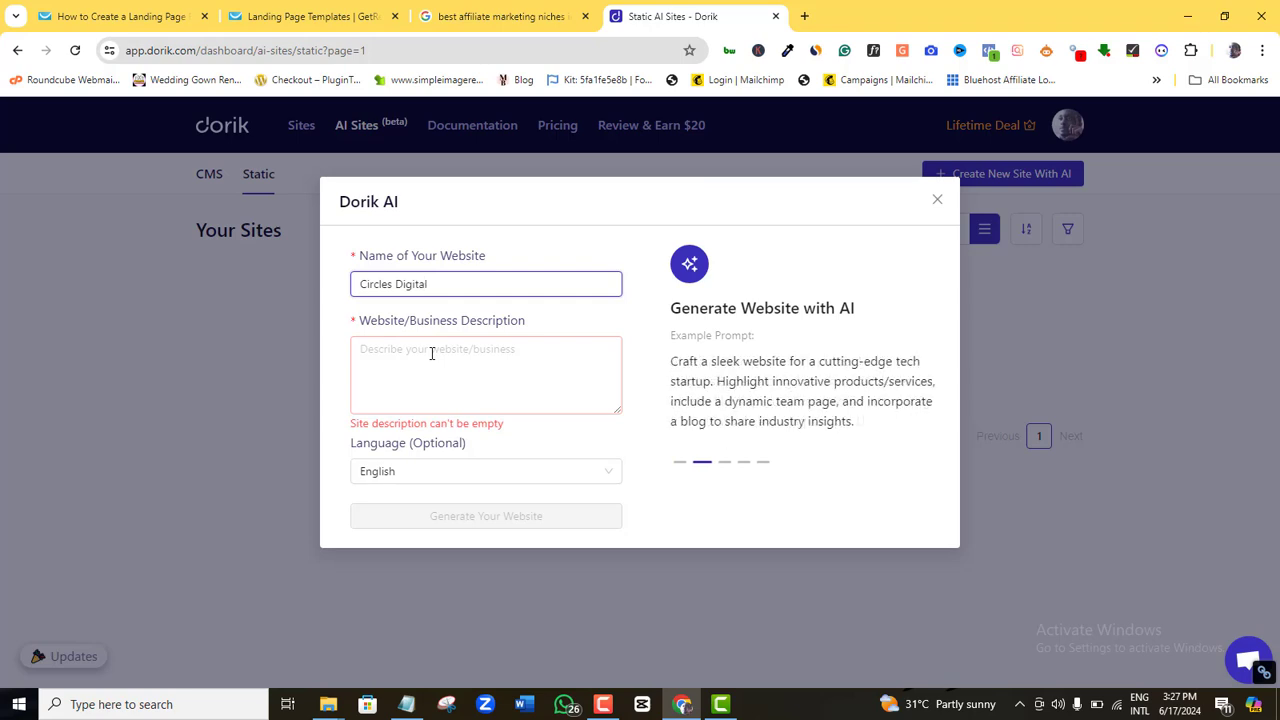
click(486, 16)
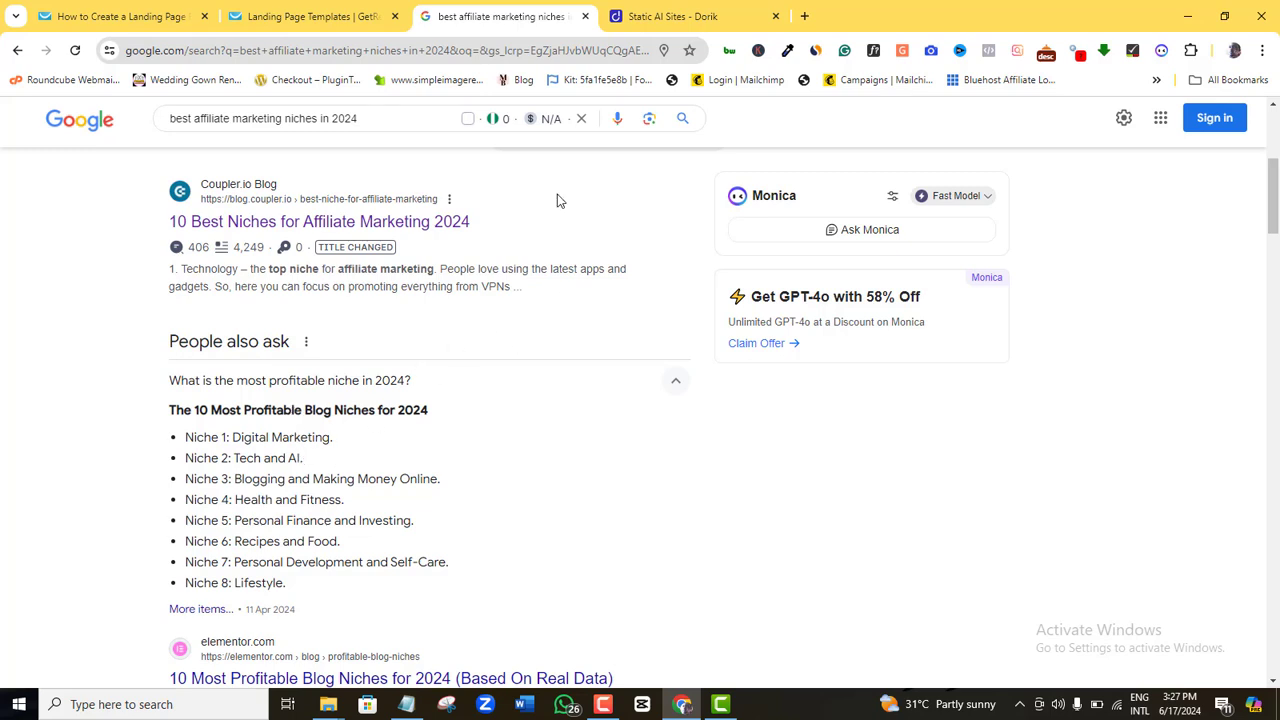
Switch back to the 'Static AI Sites - Dorik' tab showing the Circles Digital form.
click(690, 16)
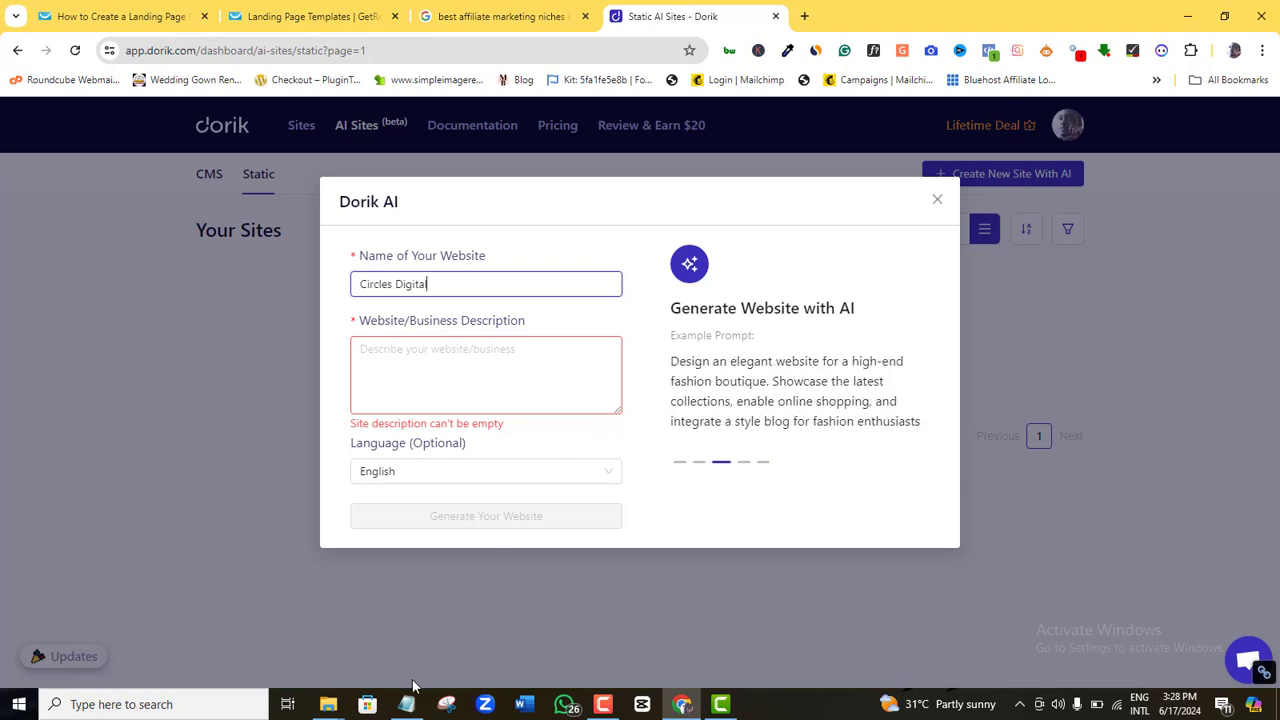
Copy the saved prompt from Notepad and paste it, with a trailing period, into the Website/Business Description.
mouse_move(408, 690)
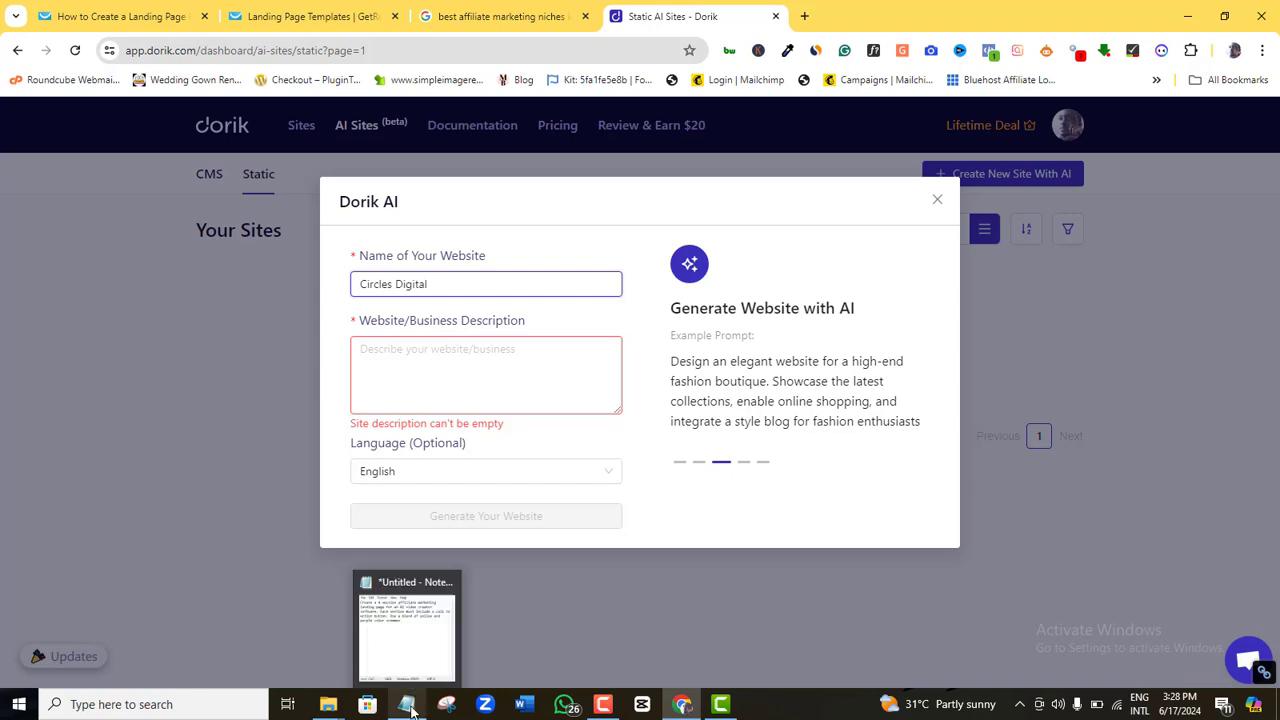
click(405, 620)
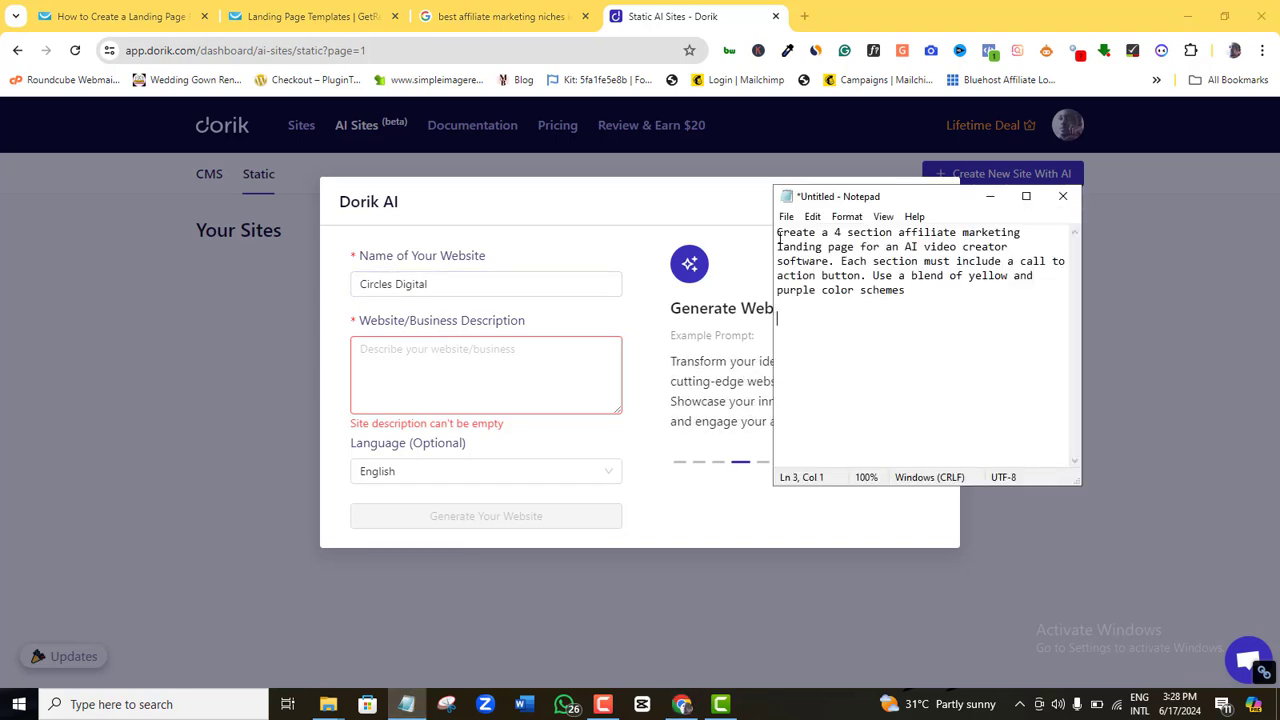
drag(778, 238, 905, 290)
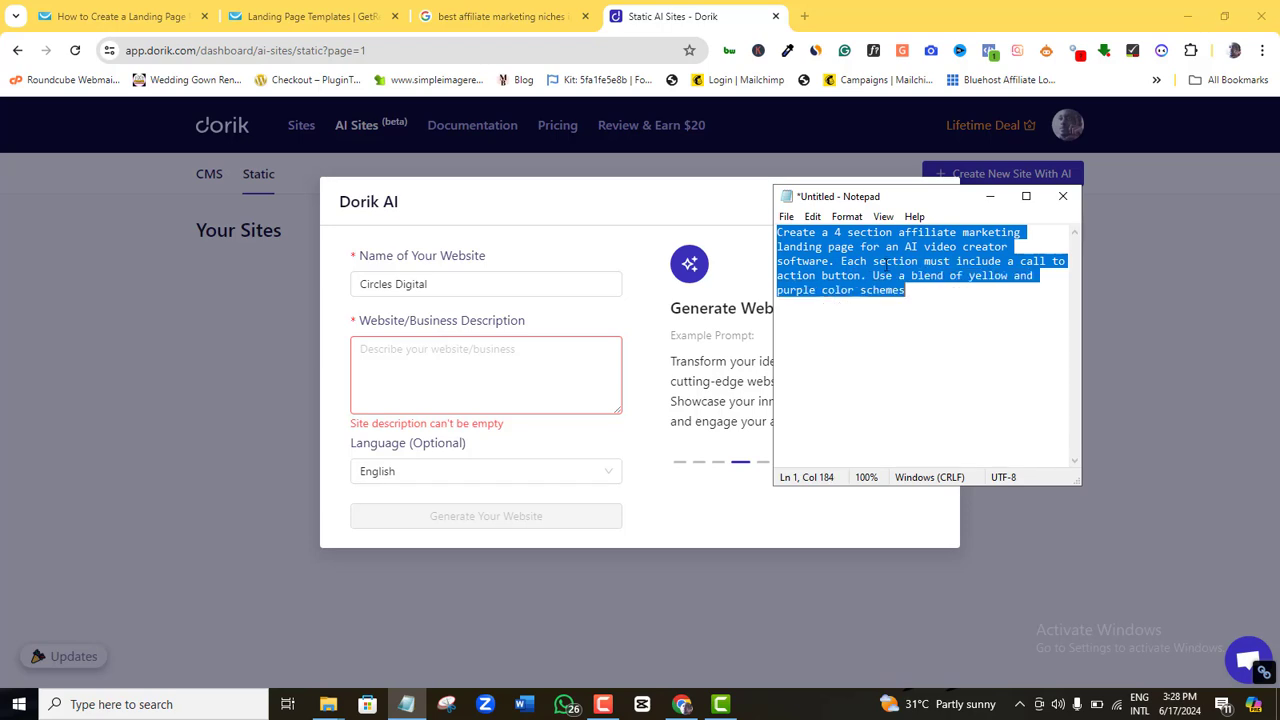
right_click(883, 261)
click(920, 310)
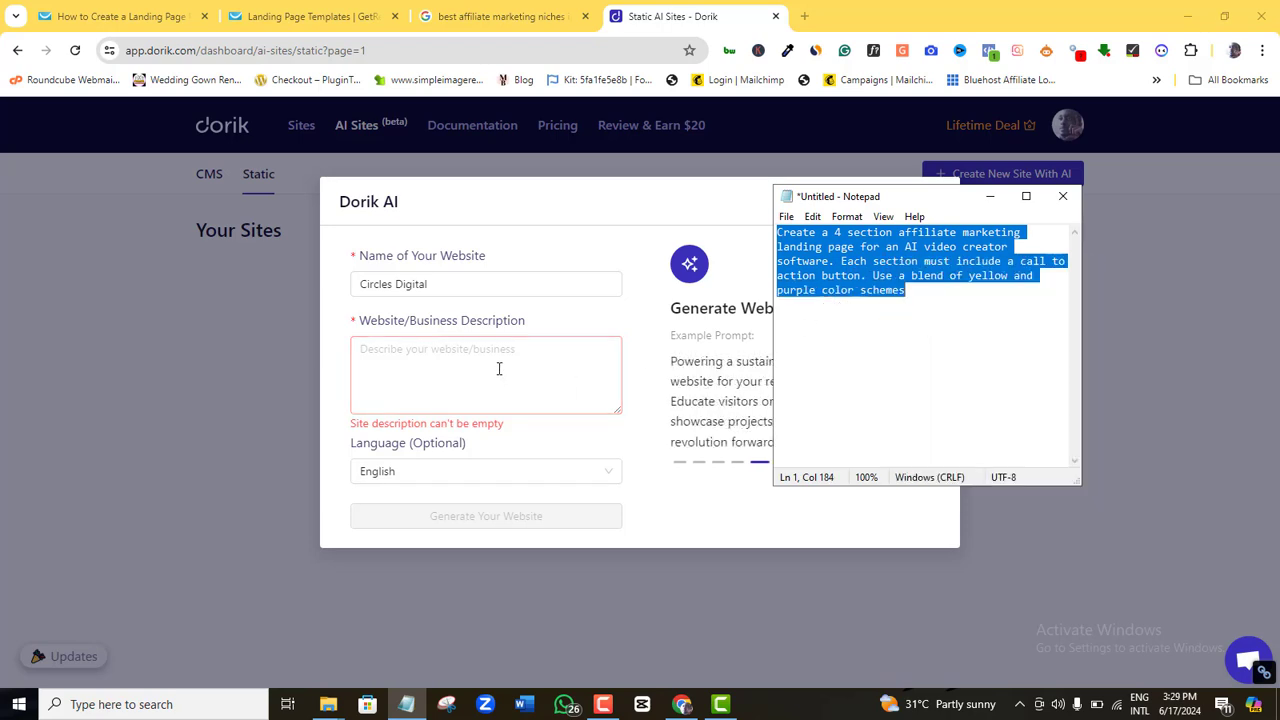
click(483, 361)
key(ctrl+v)
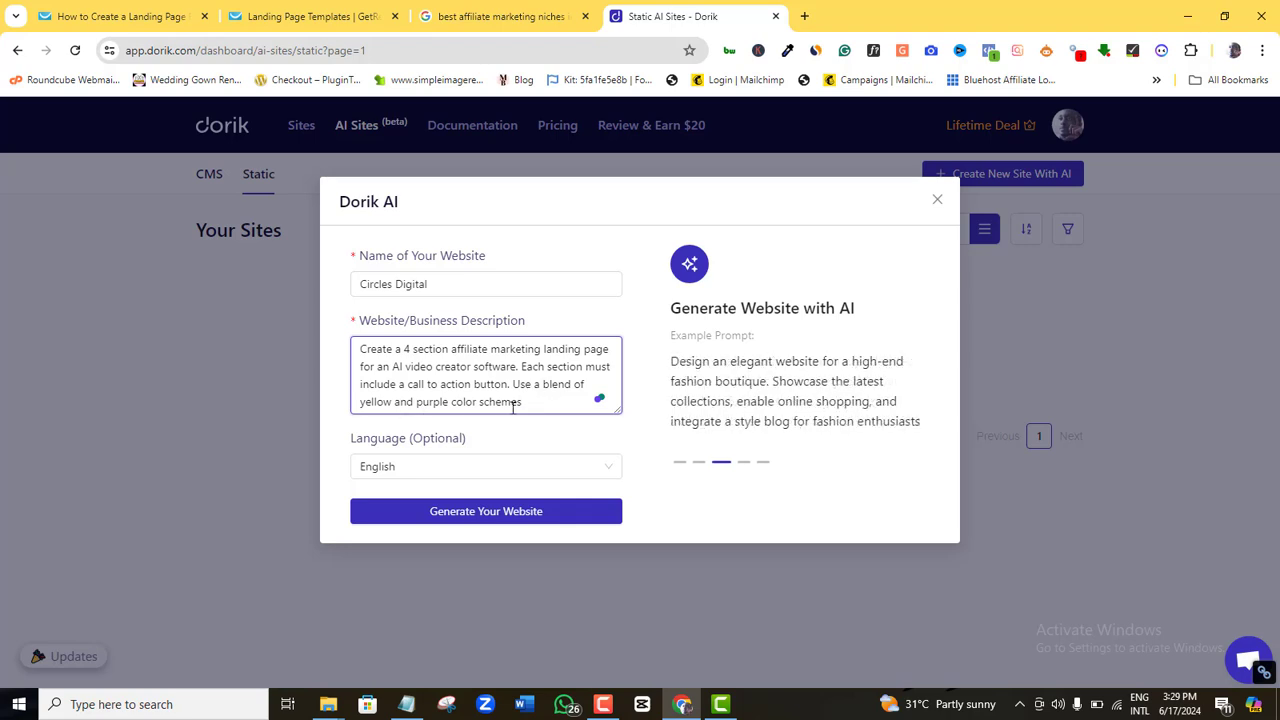
text(.)
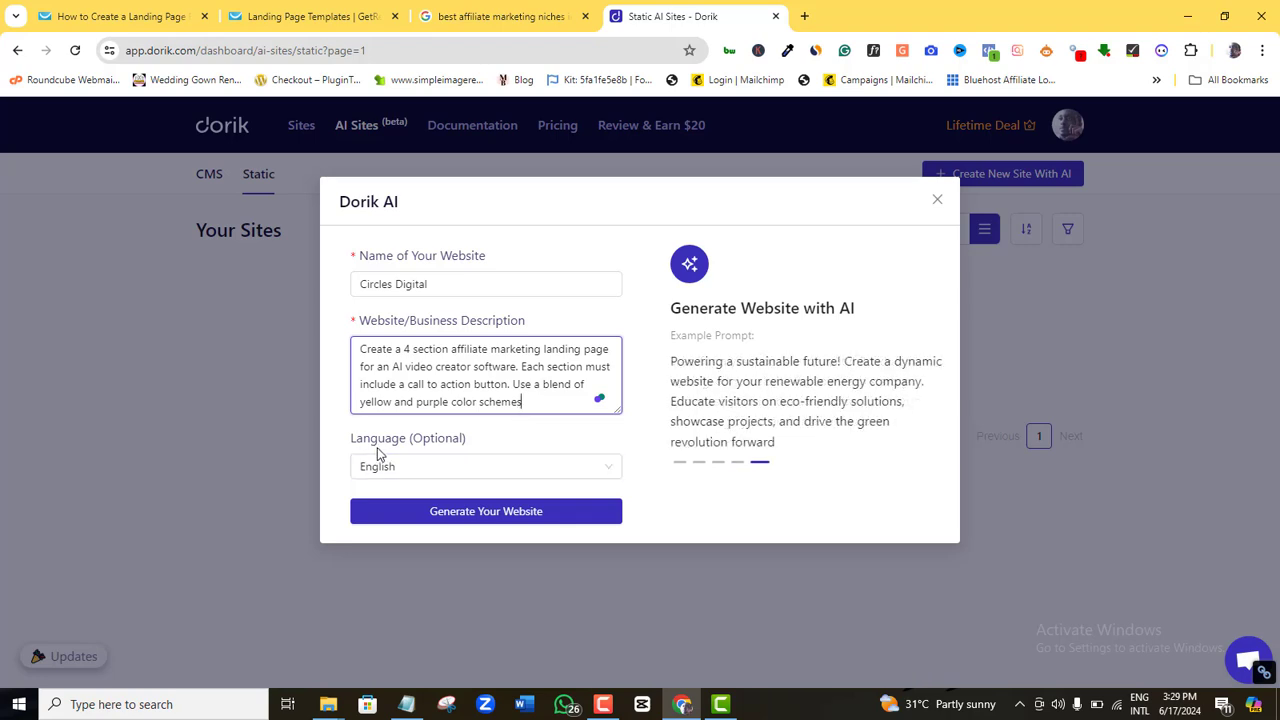
Select English as the site language and generate the Circles Digital website.
click(610, 467)
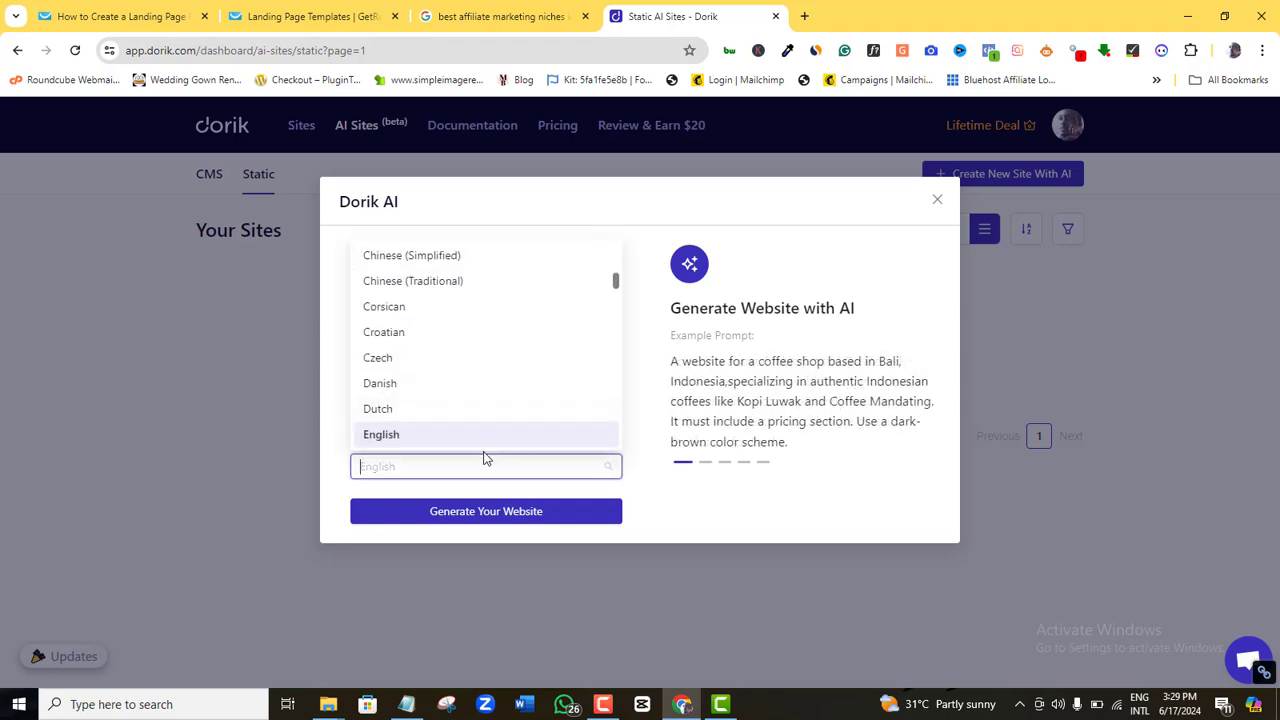
click(393, 440)
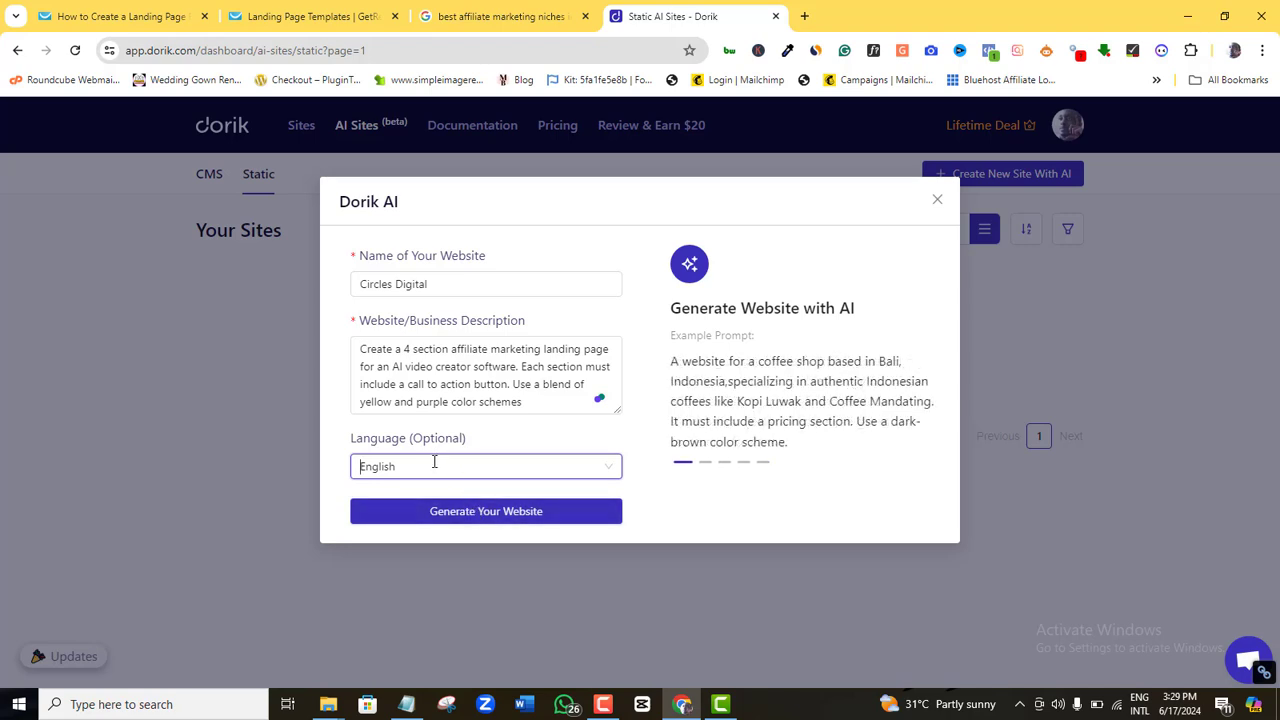
click(473, 516)
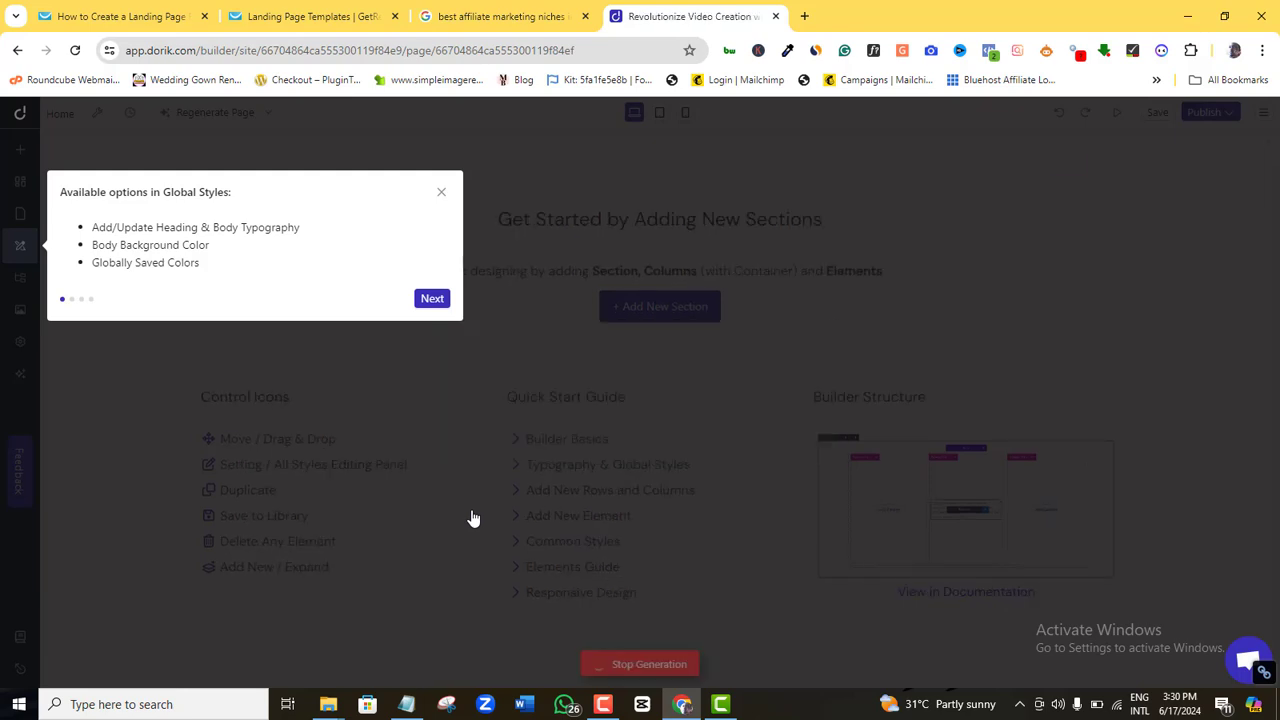
Skip the Global Styles tour tip and close the AI Quick Style panel to view the page.
click(432, 299)
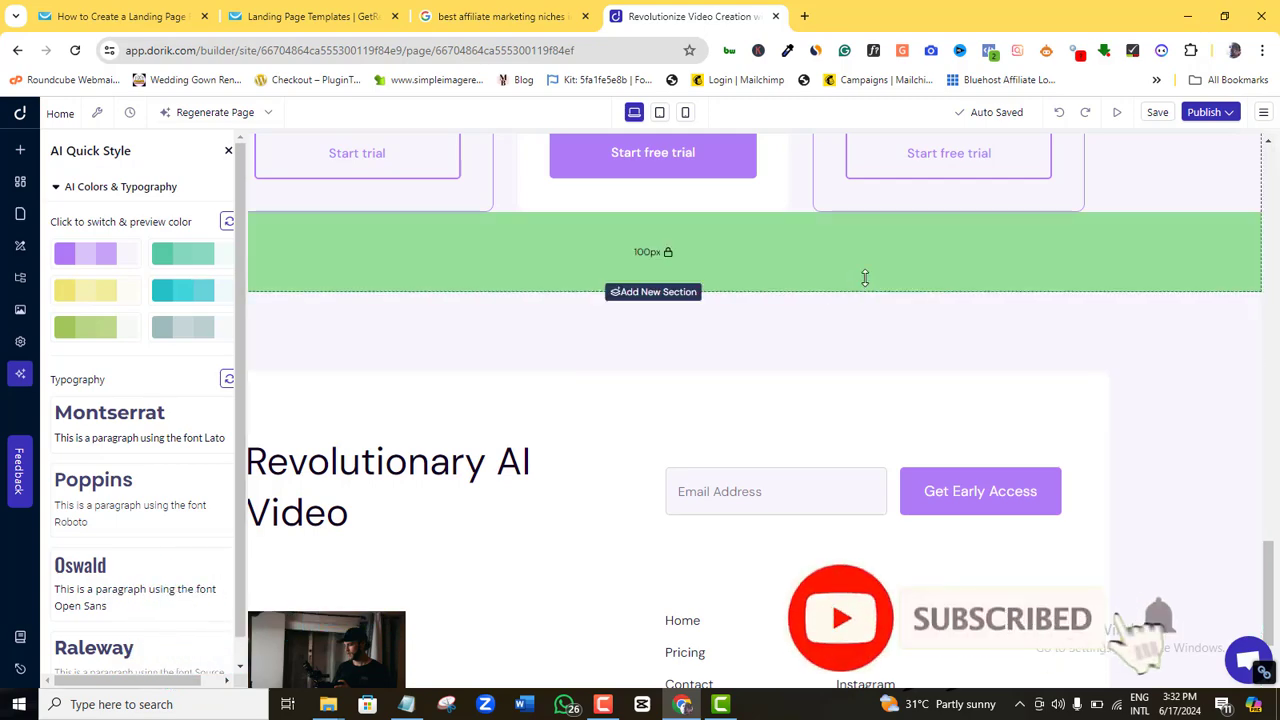
drag(1268, 598, 1274, 155)
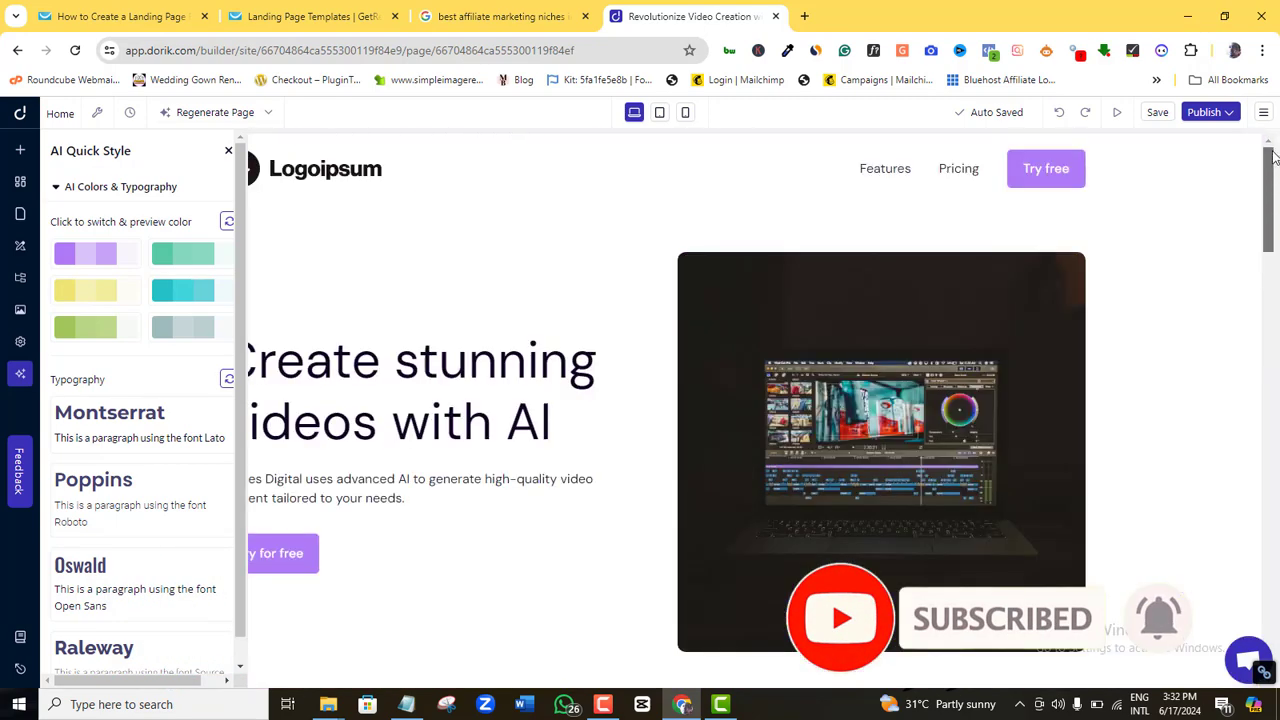
click(228, 150)
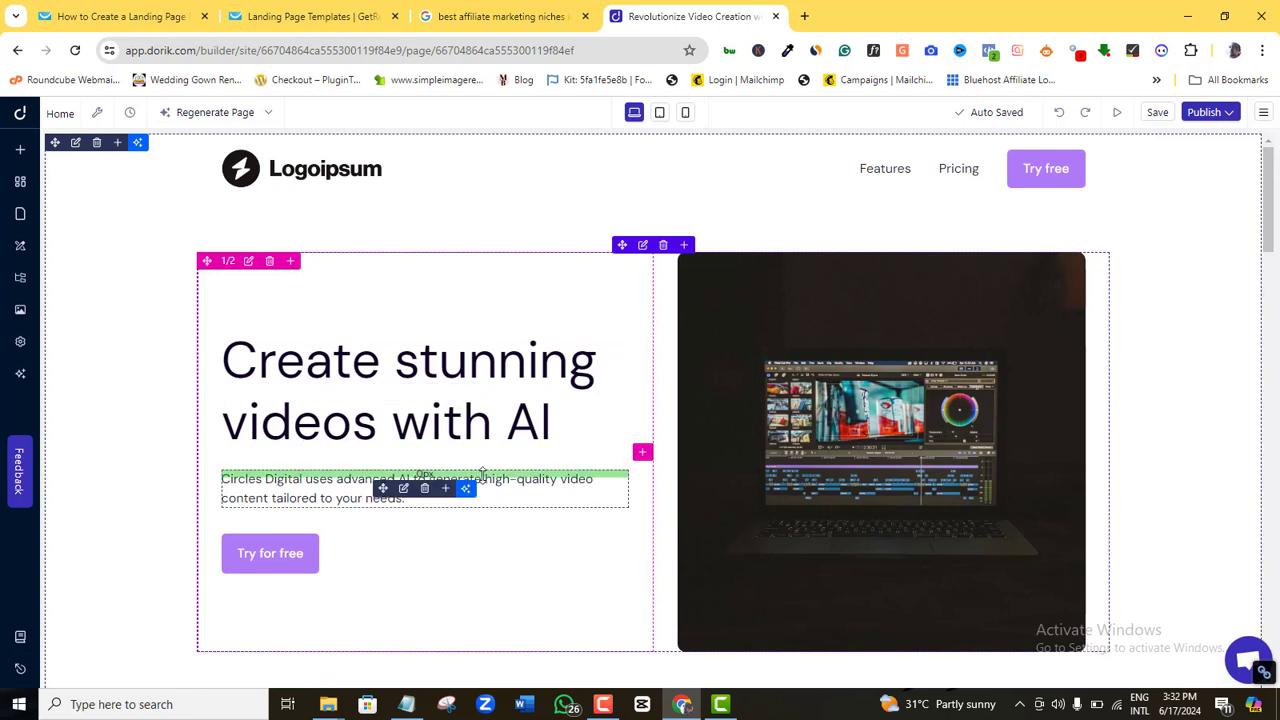
mouse_move(1270, 190)
mouse_down()
mouse_move(1275, 625)
mouse_move(1274, 178)
mouse_up()
click(1056, 284)
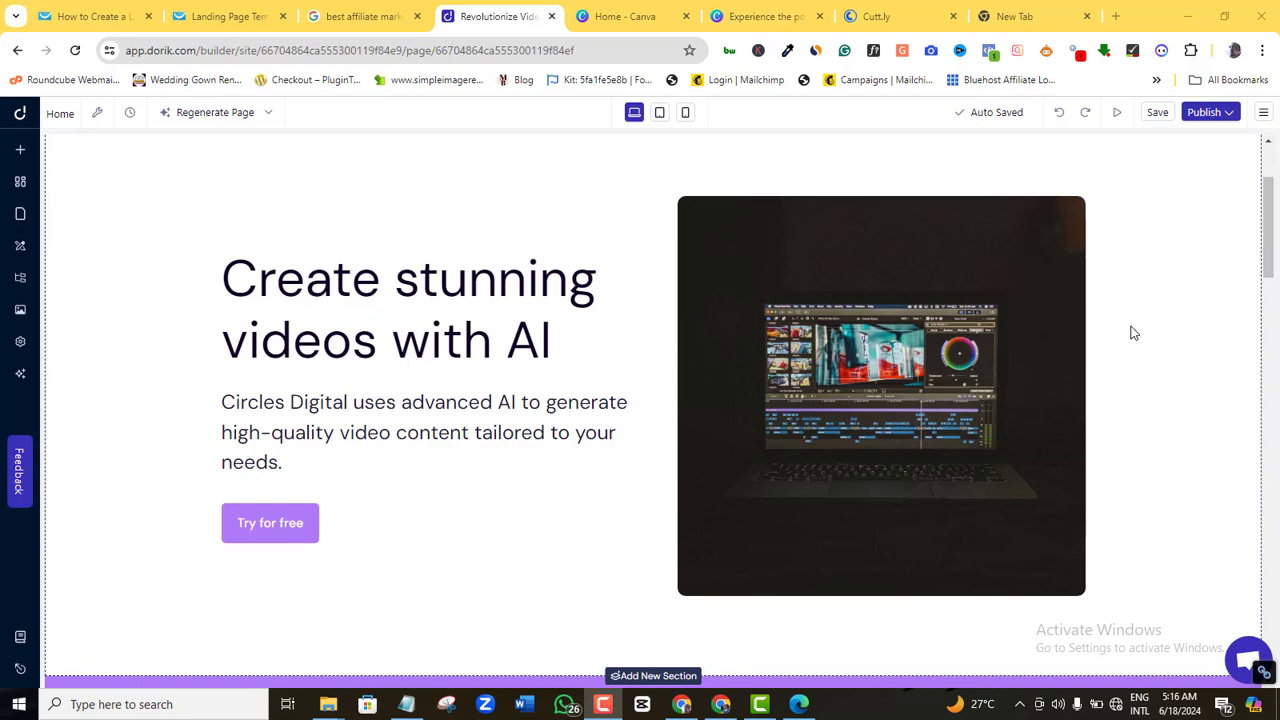
drag(1270, 258, 1276, 628)
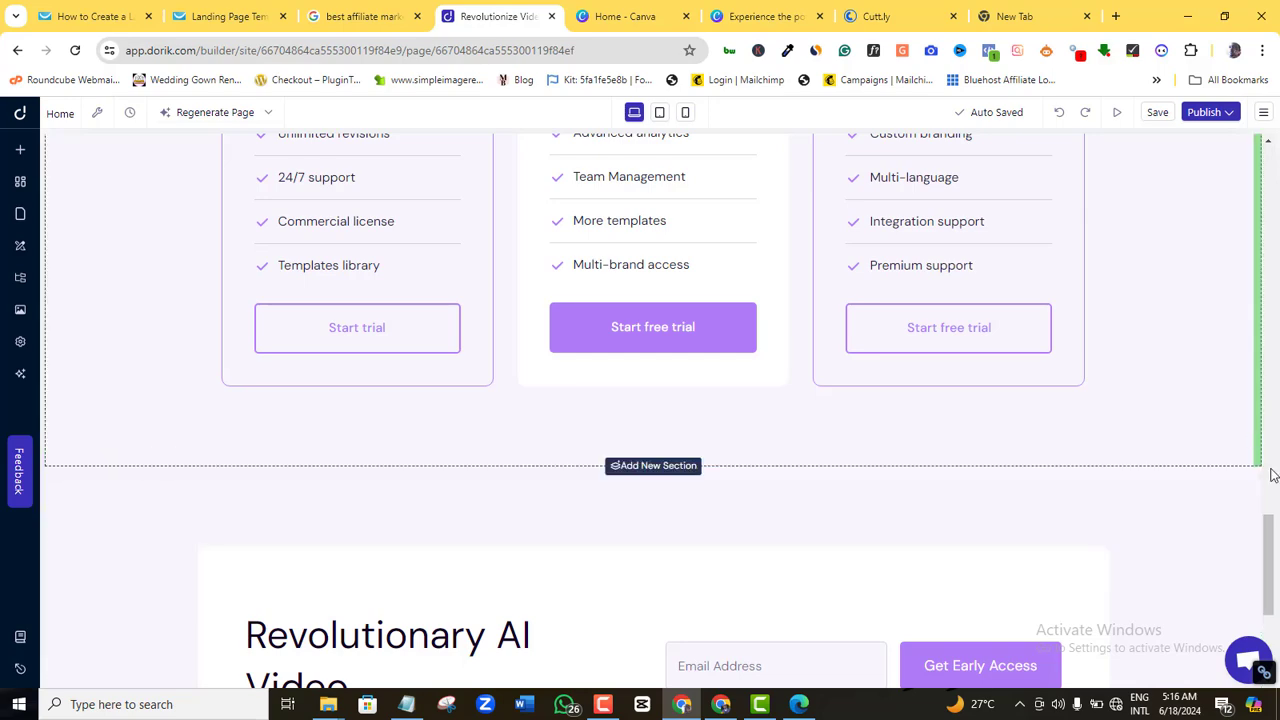
scroll(1262, 507, up, 1)
drag(1262, 507, 1218, 265)
scroll(1211, 246, up, 2)
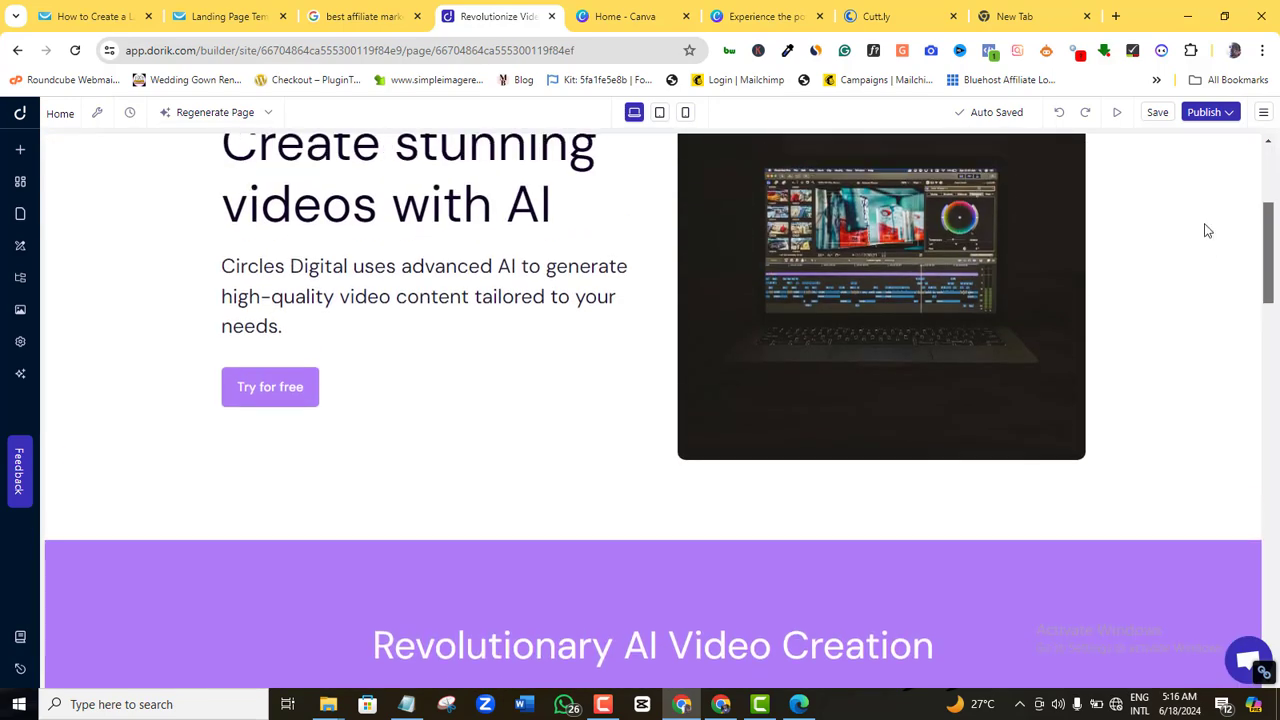
scroll(1203, 211, up, 2)
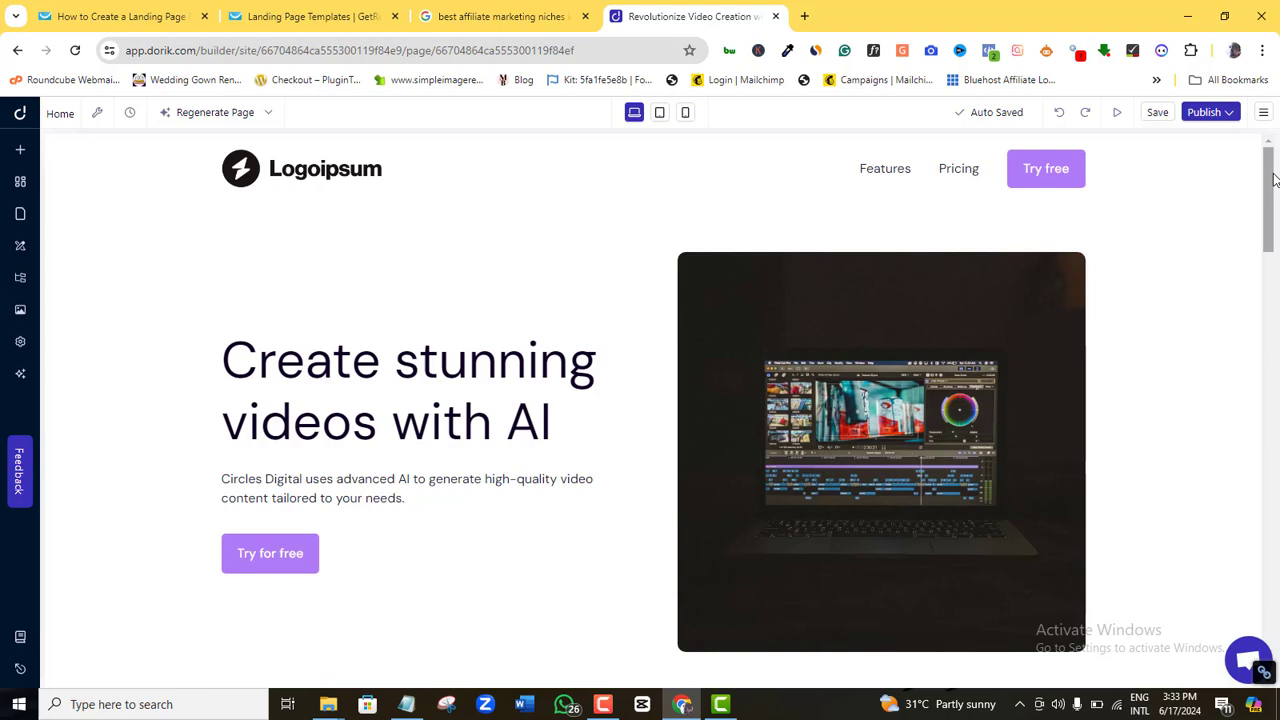
Select the header logo and open the Brand Logo image for replacement.
click(313, 170)
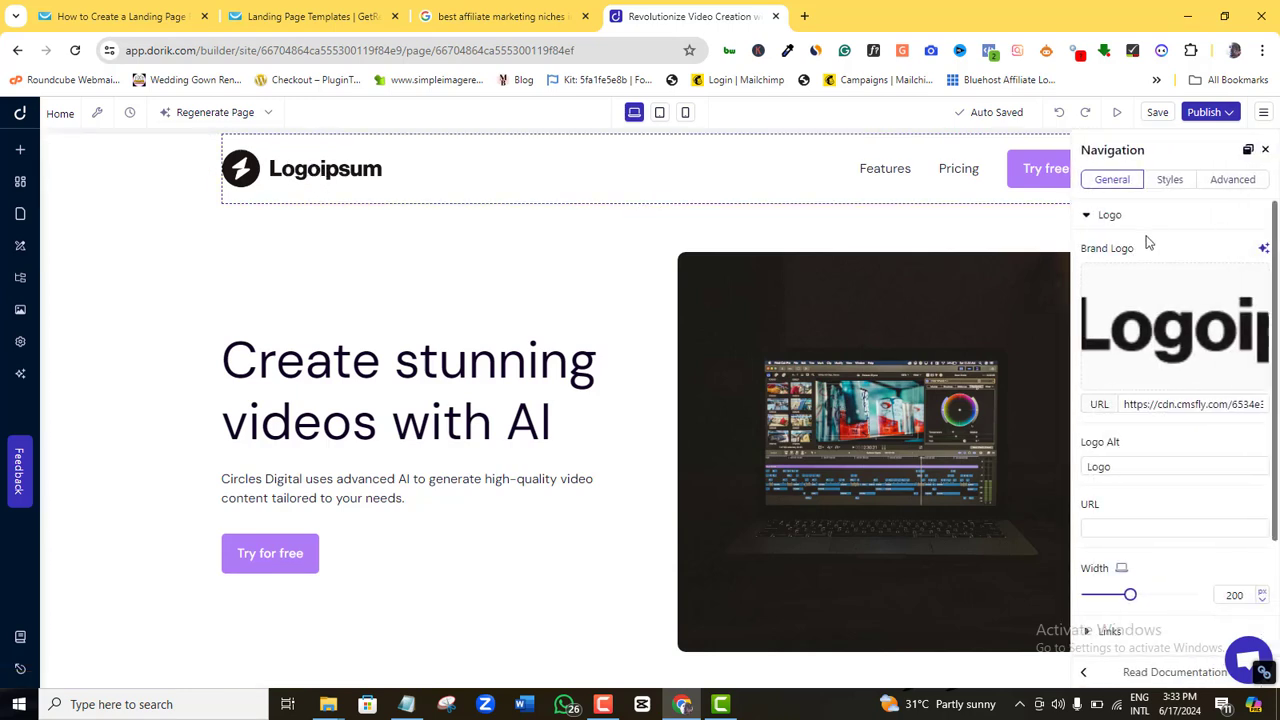
mouse_move(1203, 270)
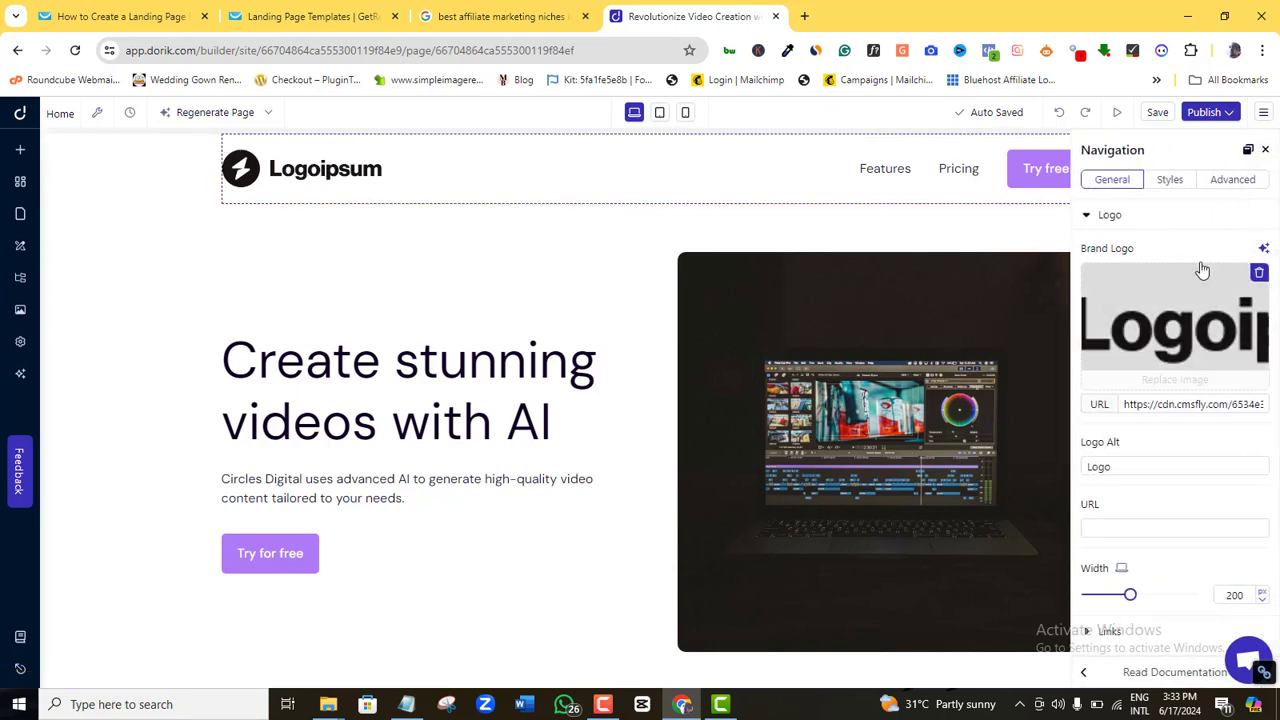
click(1172, 346)
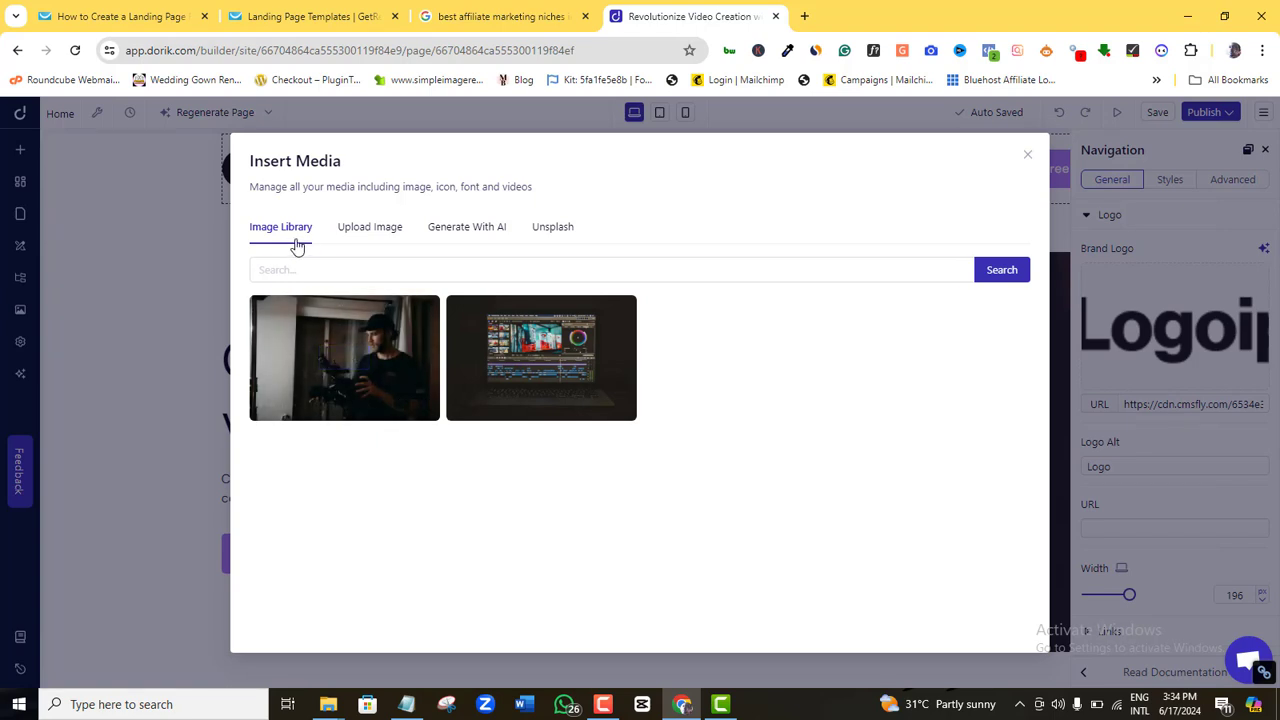
mouse_move(323, 329)
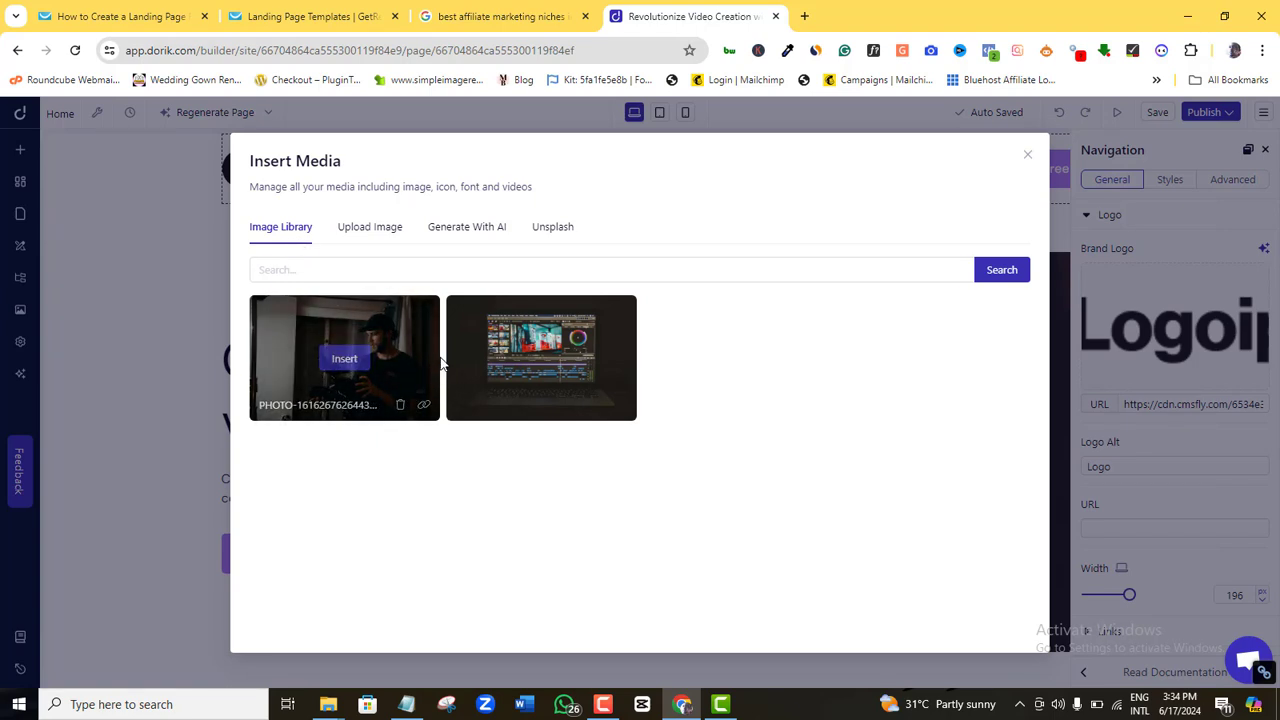
click(293, 266)
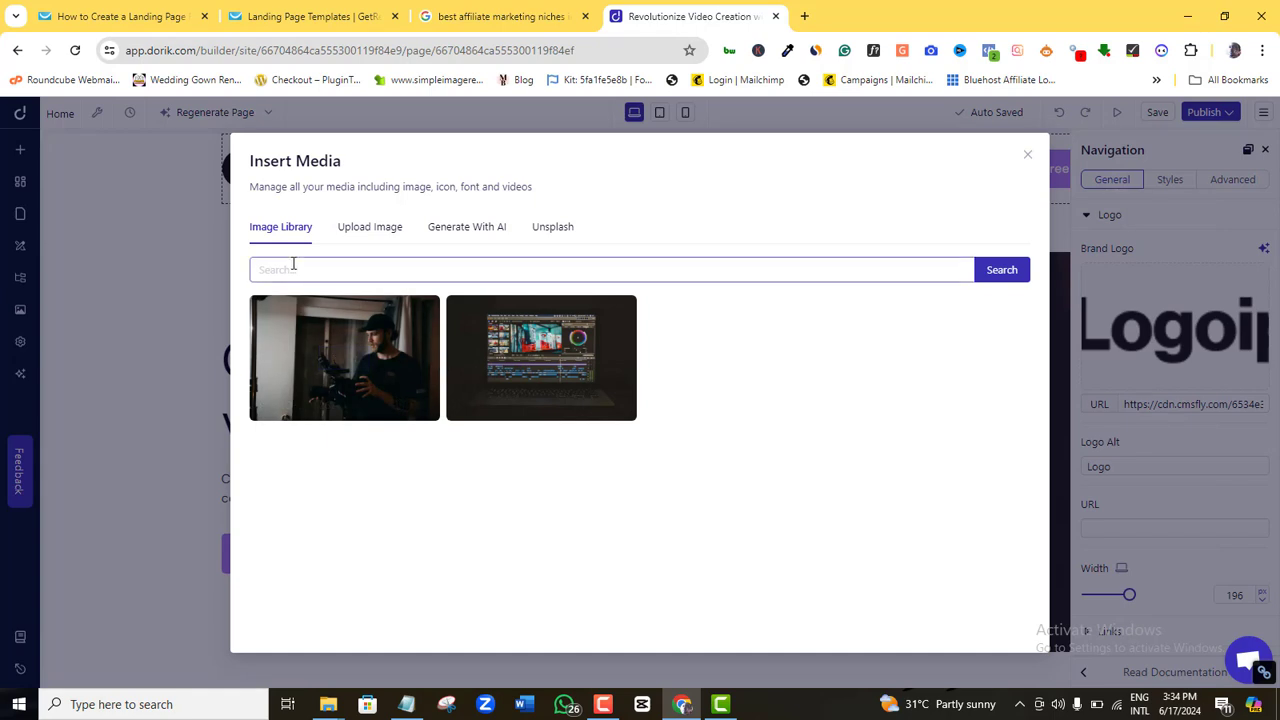
Upload the Video Booster logo file and adjust the header row's left padding.
click(372, 232)
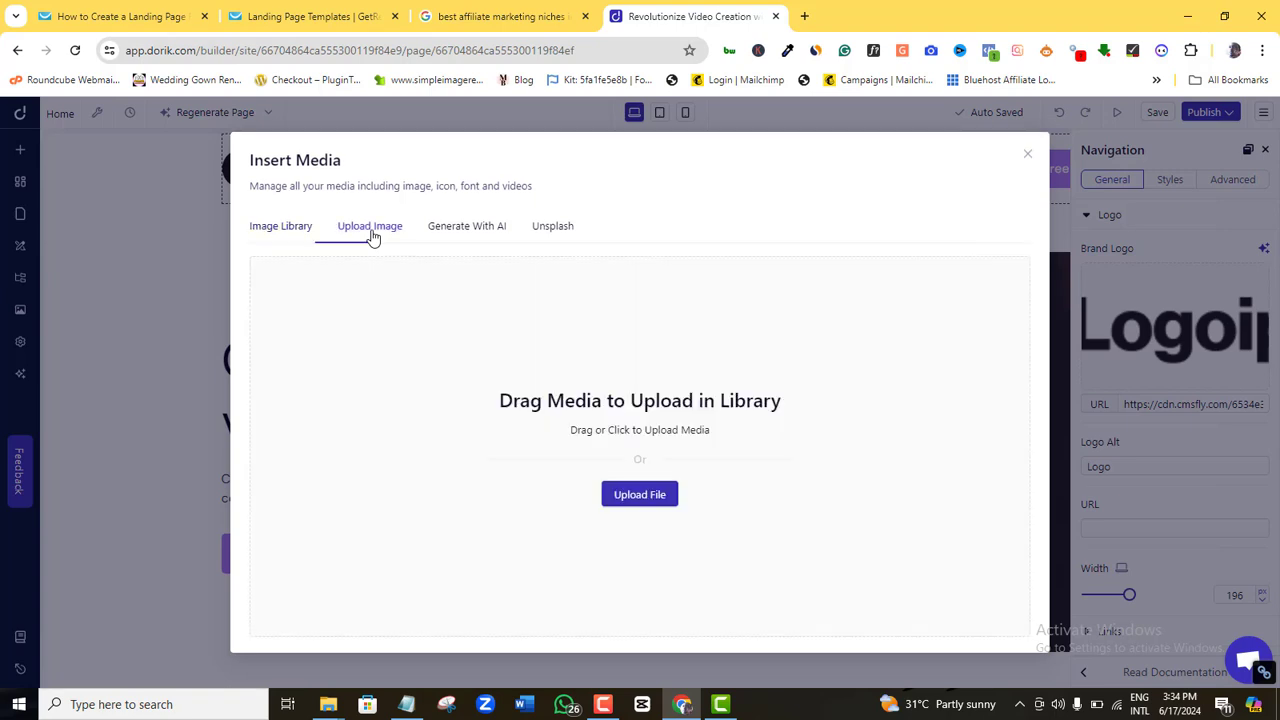
click(463, 232)
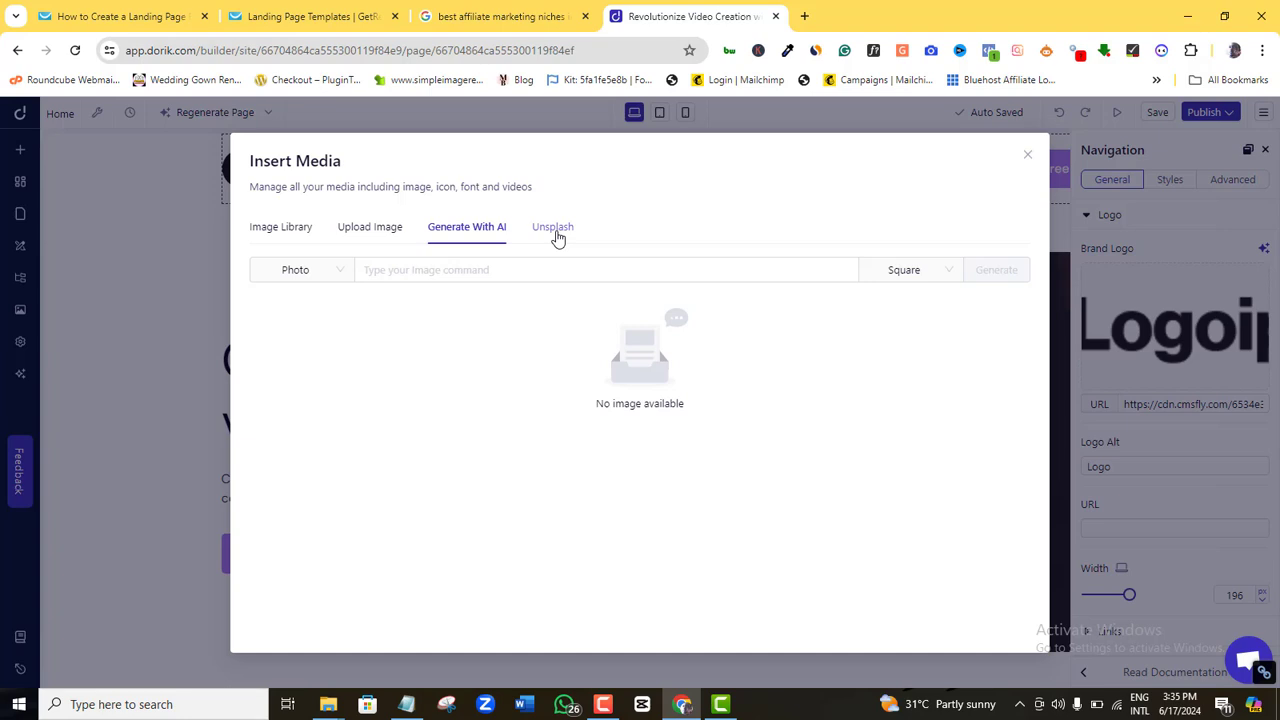
click(370, 230)
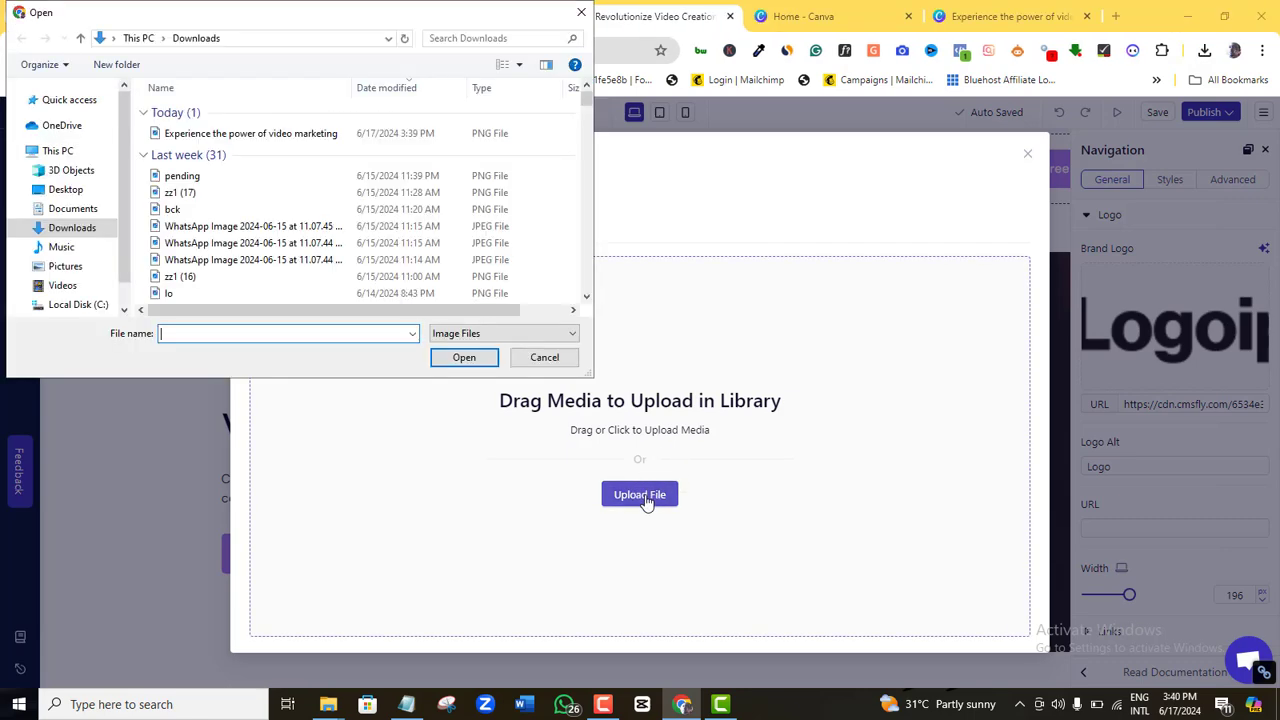
double_click(180, 136)
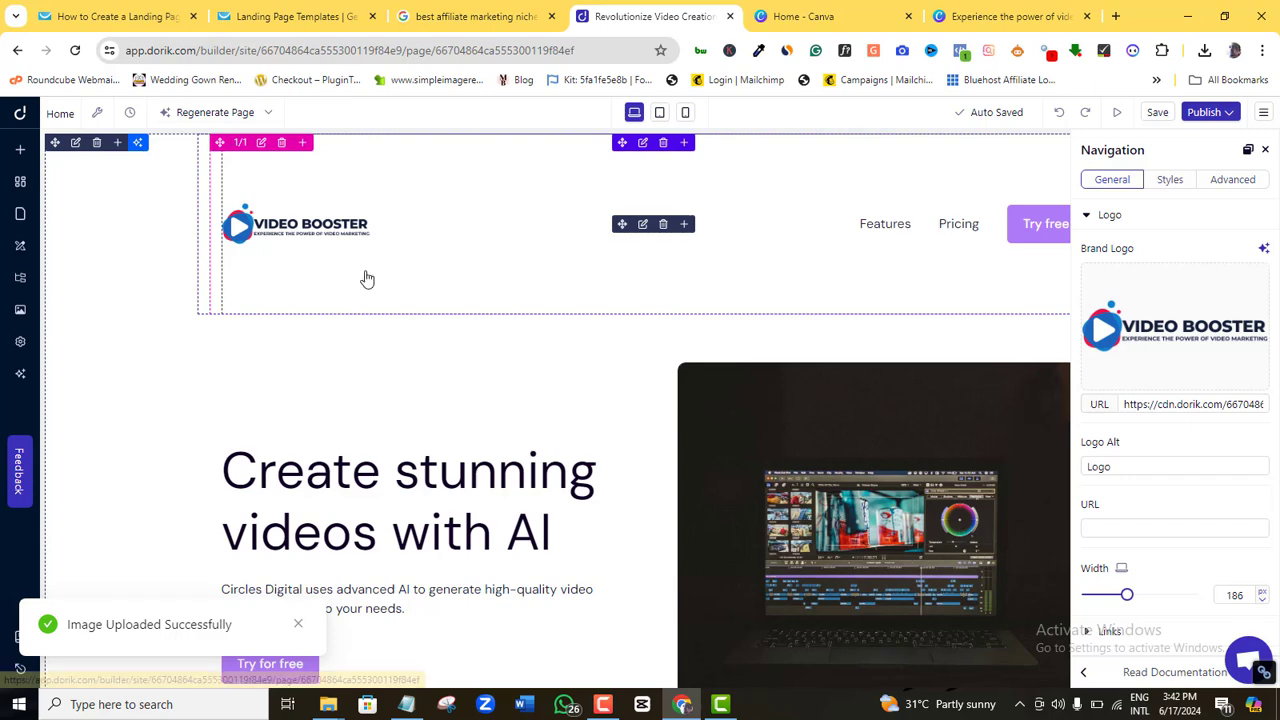
drag(154, 308, 160, 251)
Close the Column panel and open the H1 settings for the 'Create stunning videos with AI' heading.
click(1014, 229)
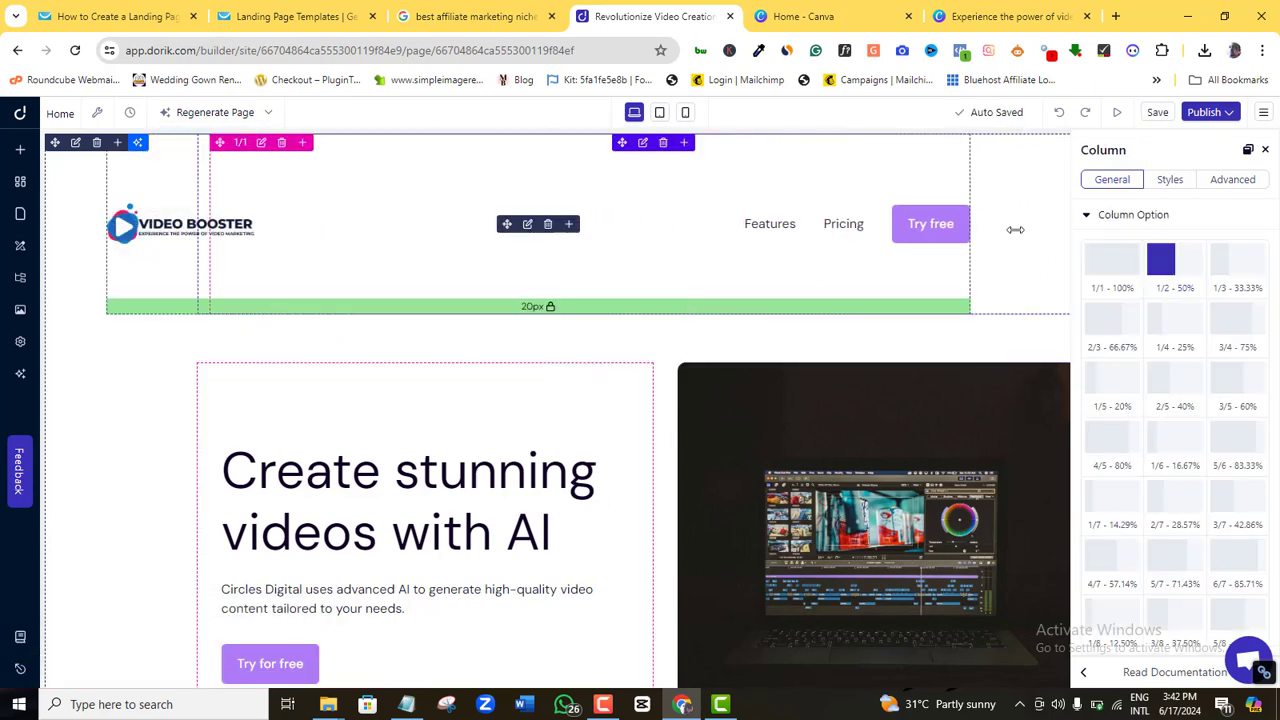
click(1265, 149)
drag(1268, 157, 1272, 226)
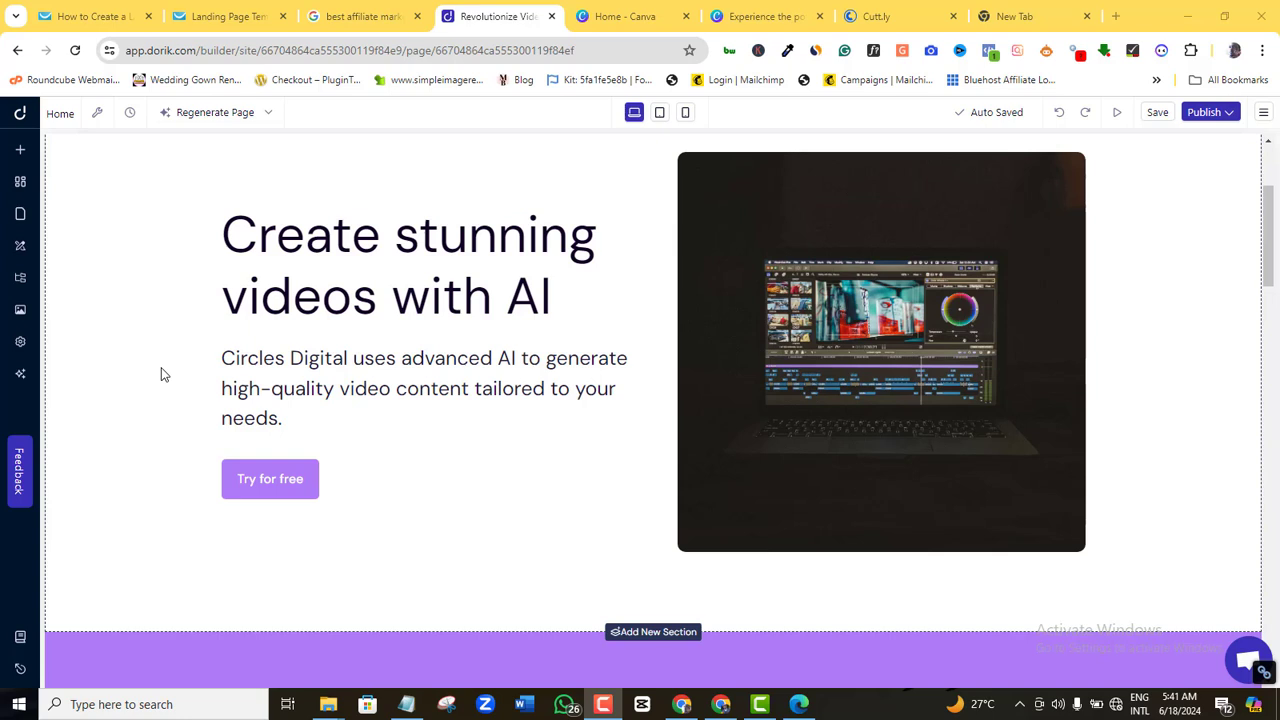
click(345, 257)
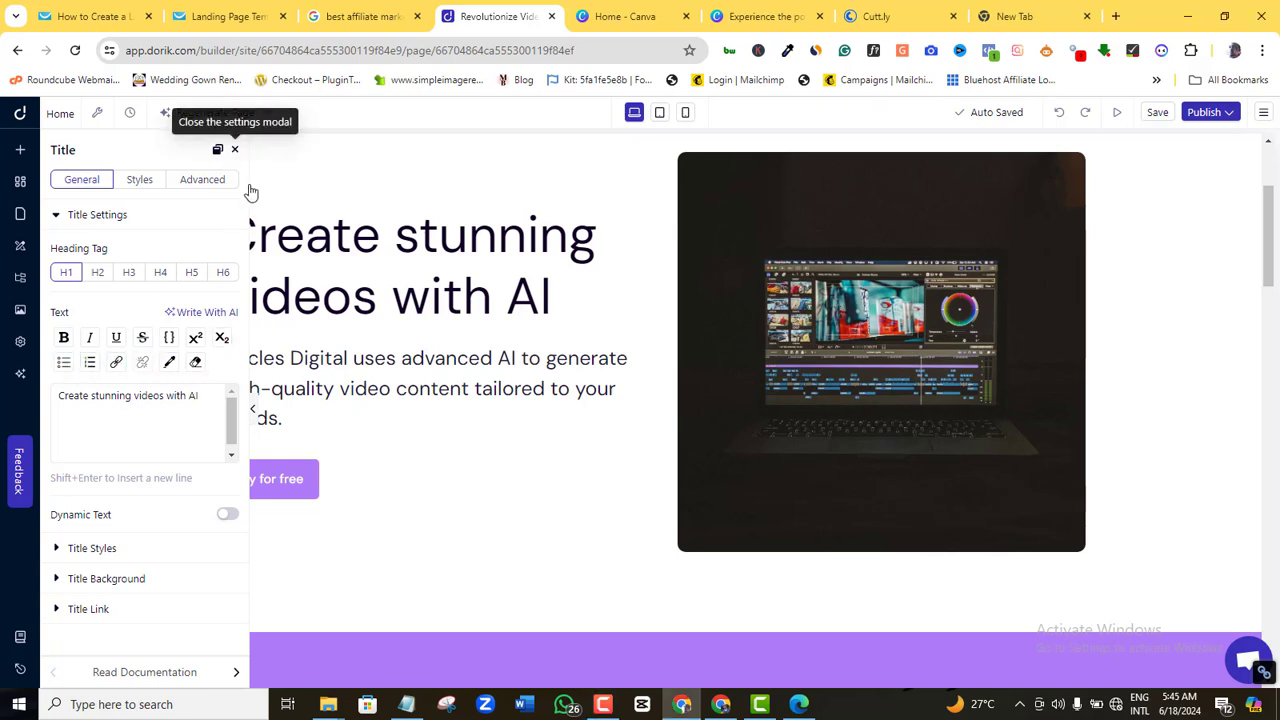
Open the hero paragraph's settings and select its text in the editor.
click(234, 149)
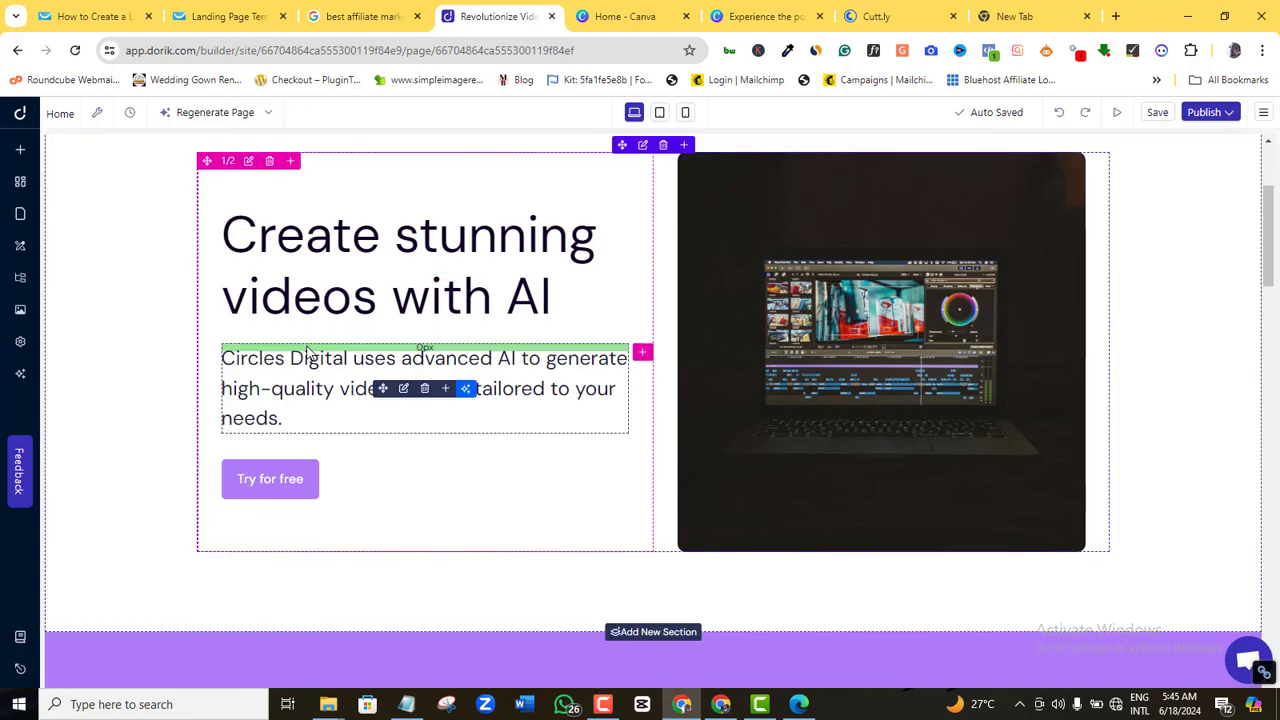
click(337, 416)
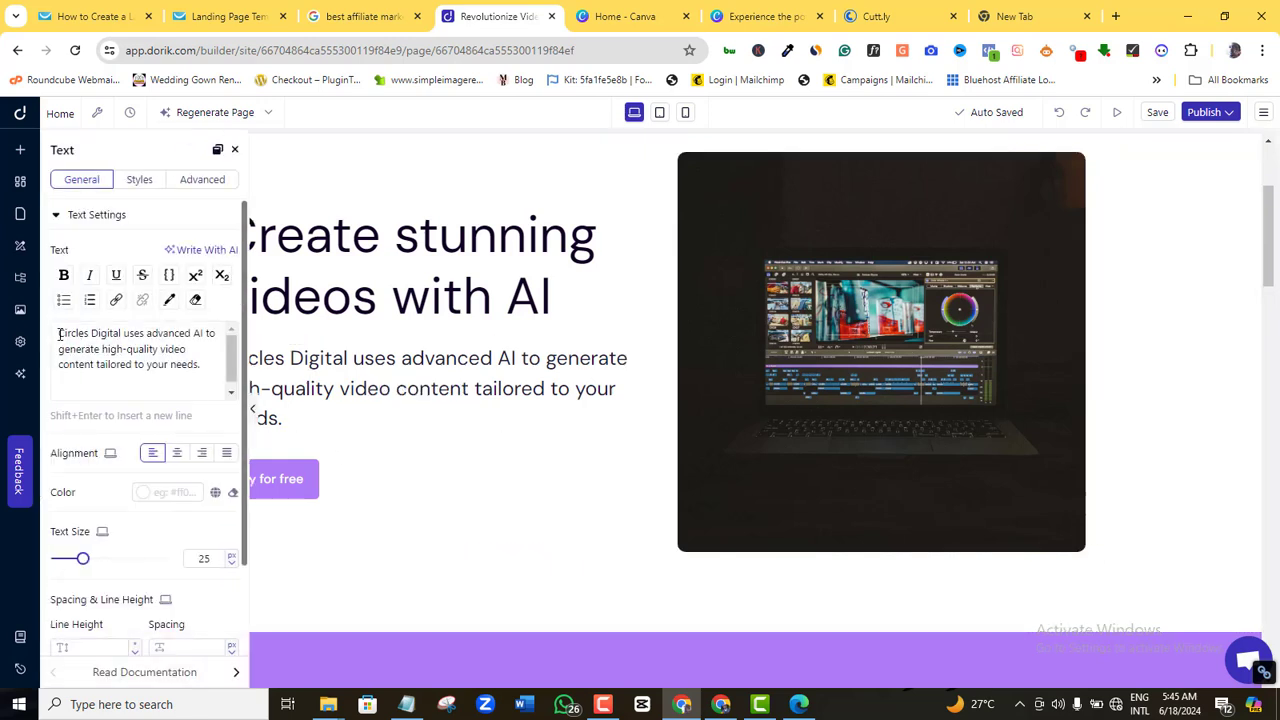
drag(68, 333, 203, 365)
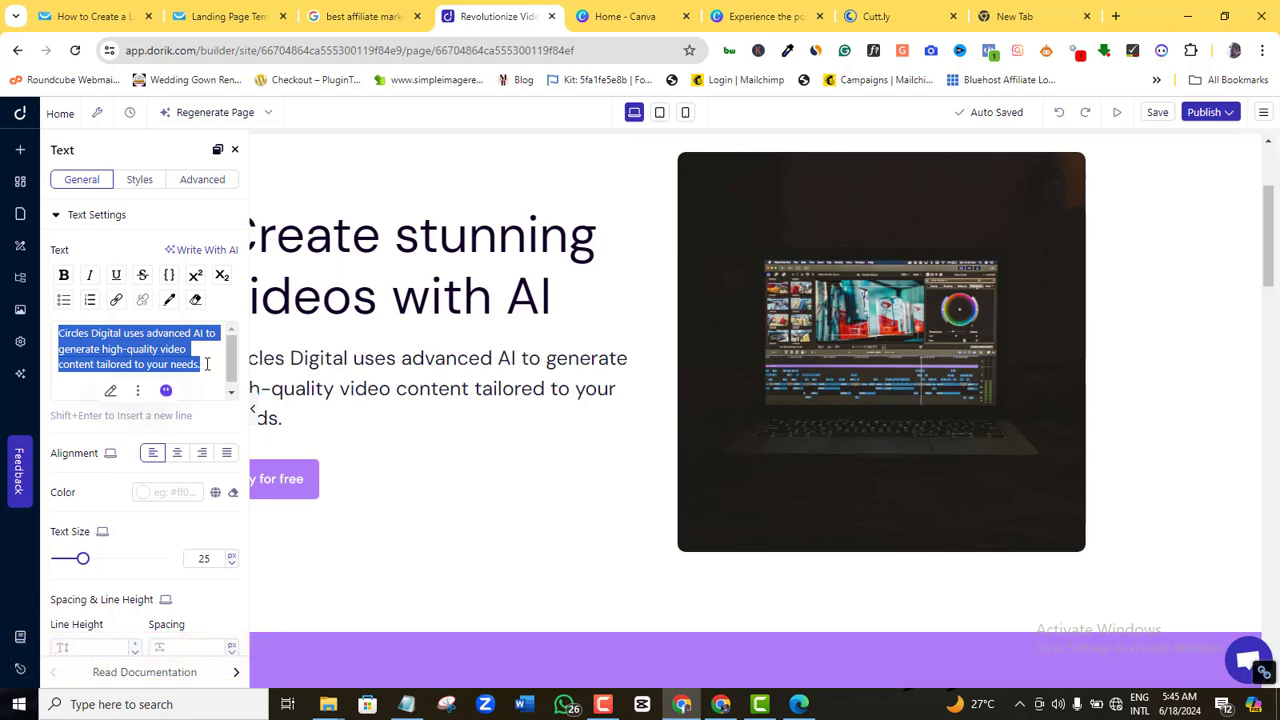
click(234, 149)
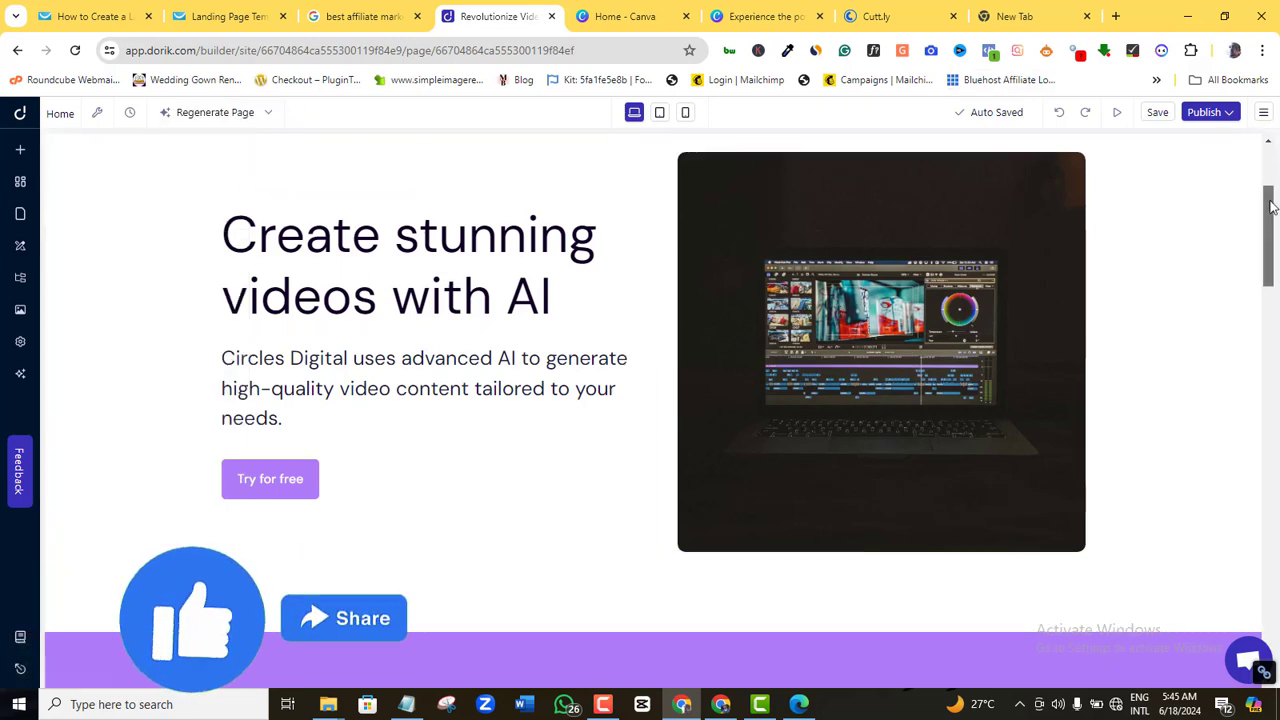
scroll(1270, 152, up, 2)
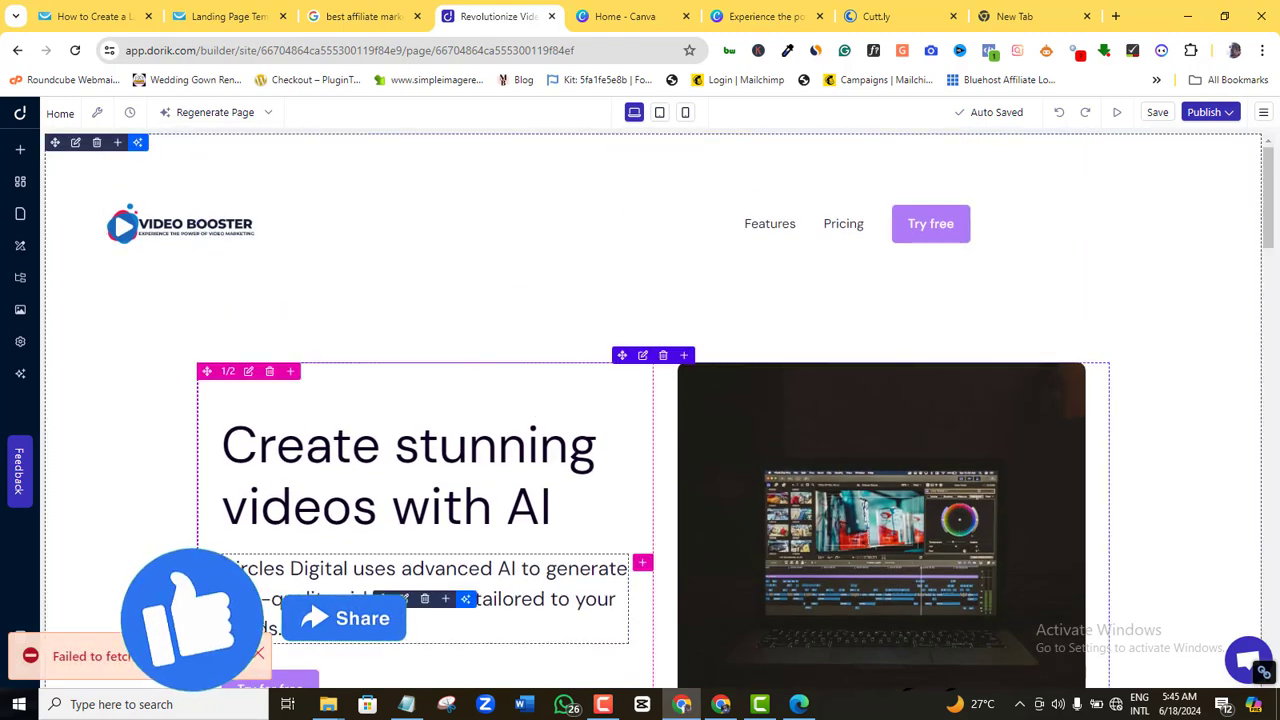
Replace 'Circles Digital' with 'Video Booster' and set the paragraph text size to 29 px.
click(349, 594)
drag(120, 333, 55, 345)
text(Video Boost)
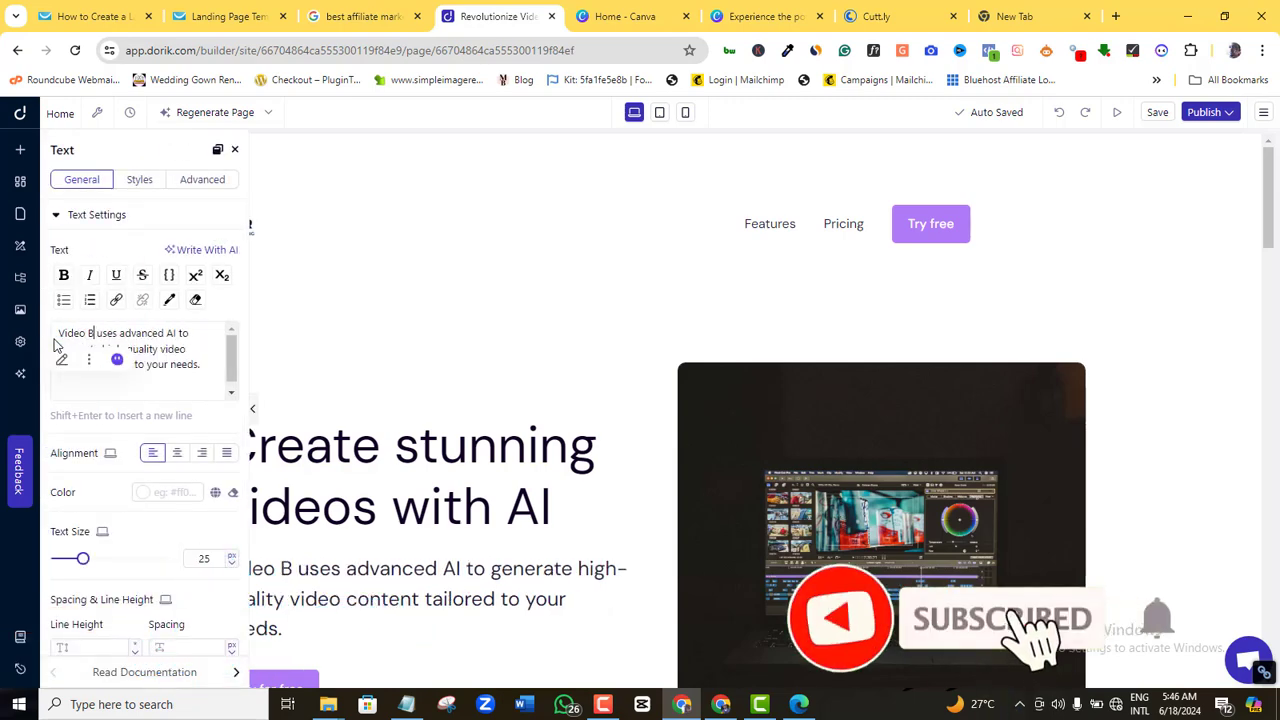
text(er)
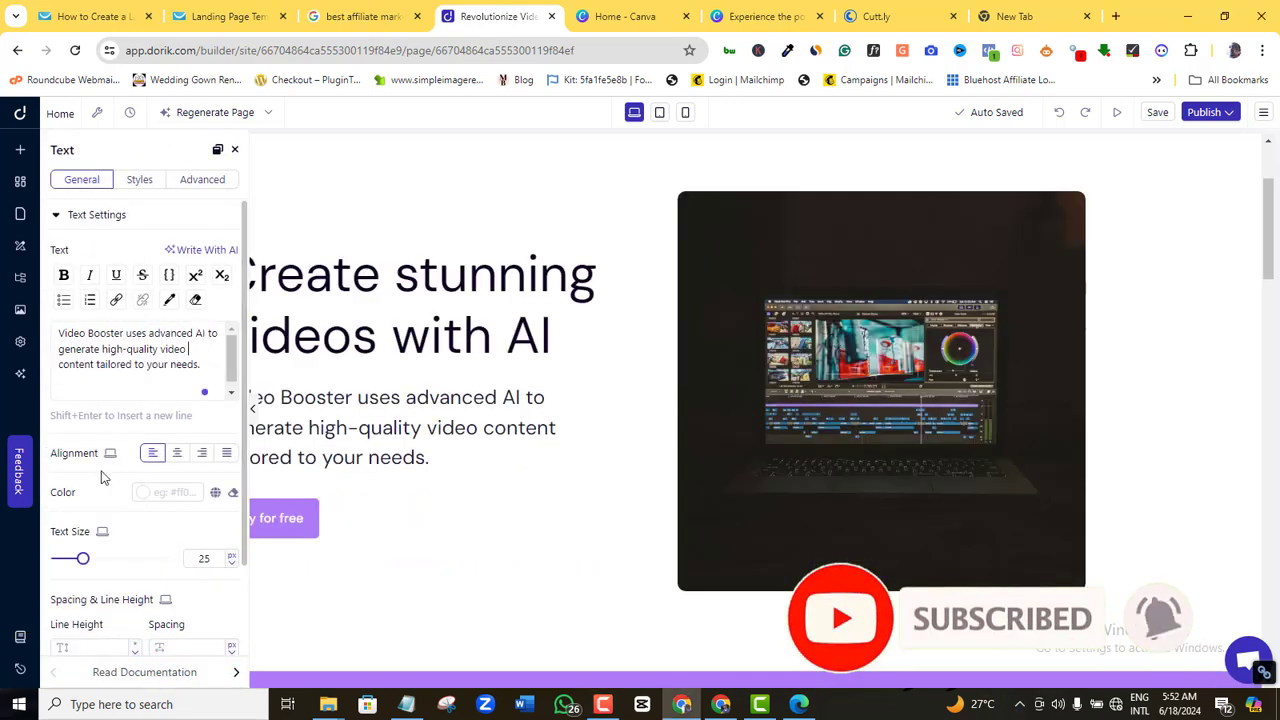
drag(82, 558, 88, 565)
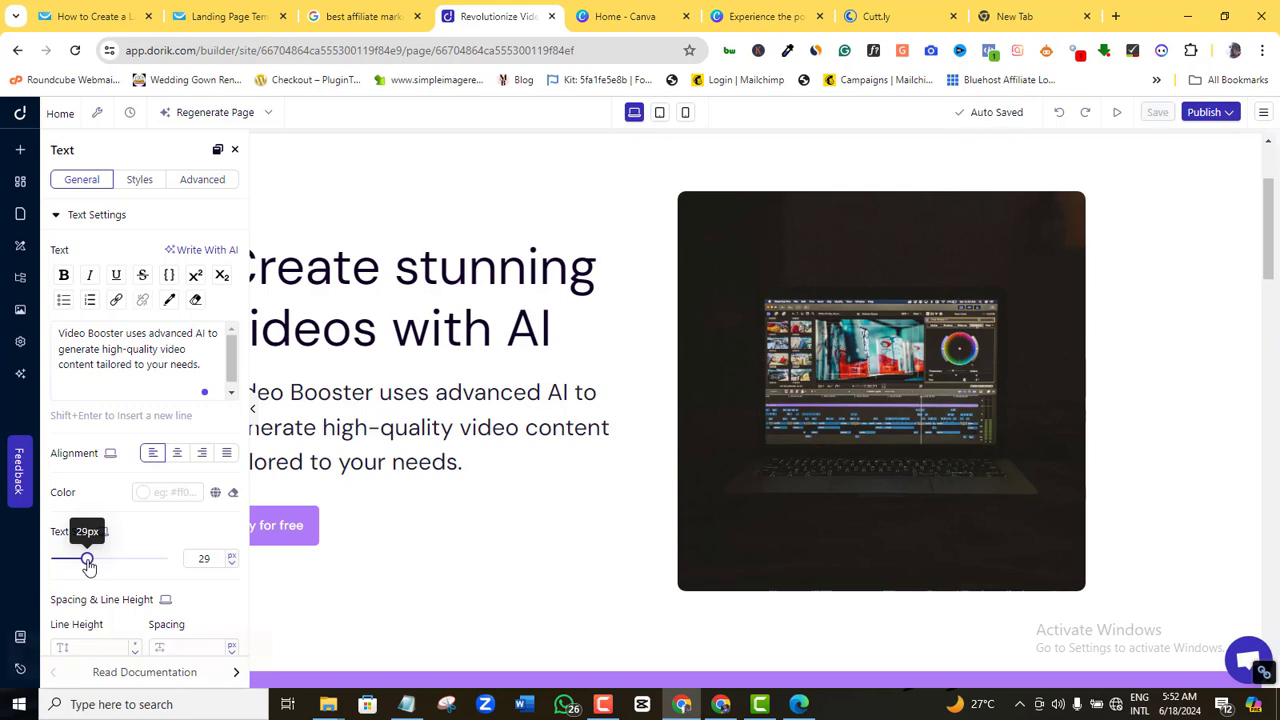
click(234, 149)
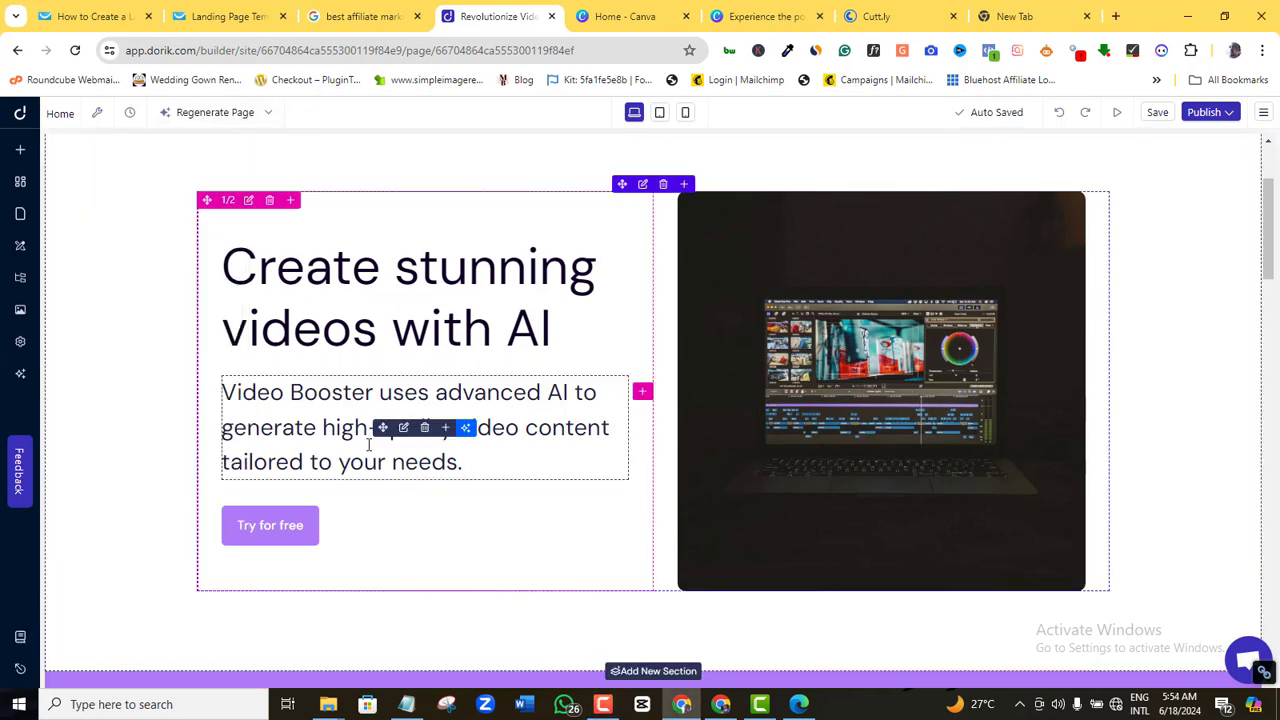
click(466, 429)
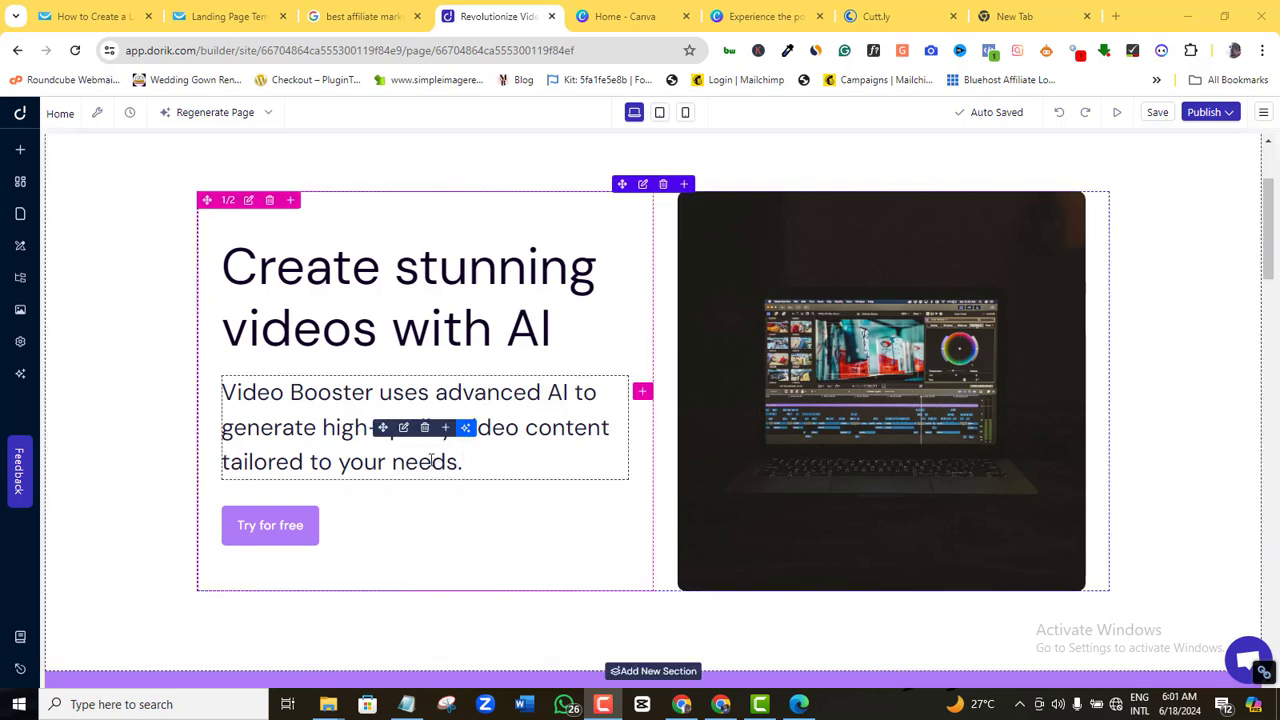
Add an exclamation mark to the end of the Try for free button label.
click(281, 536)
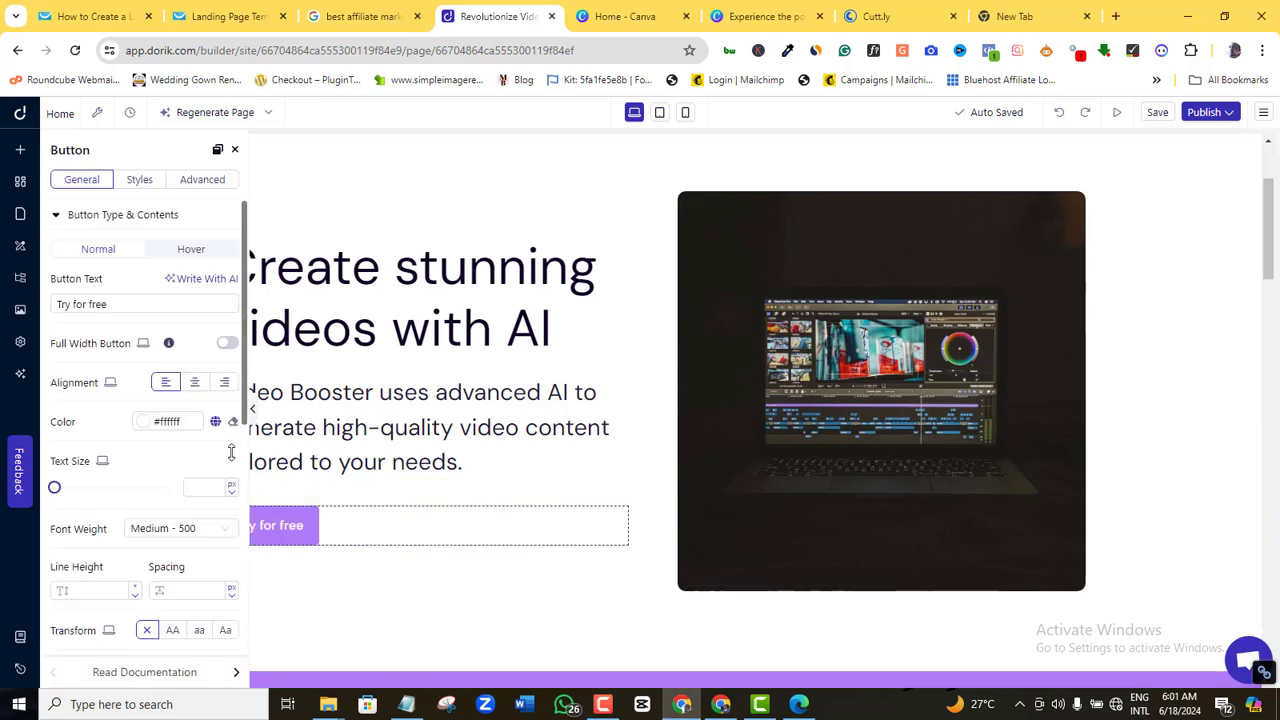
click(96, 305)
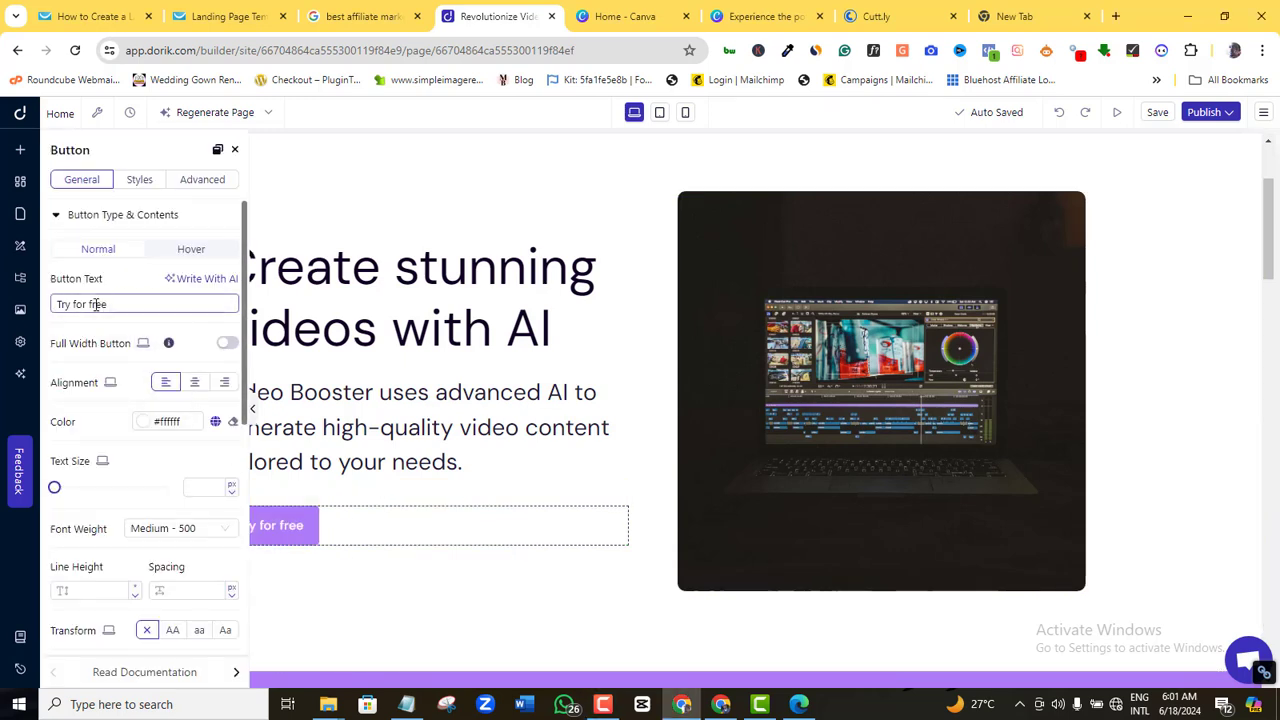
click(110, 305)
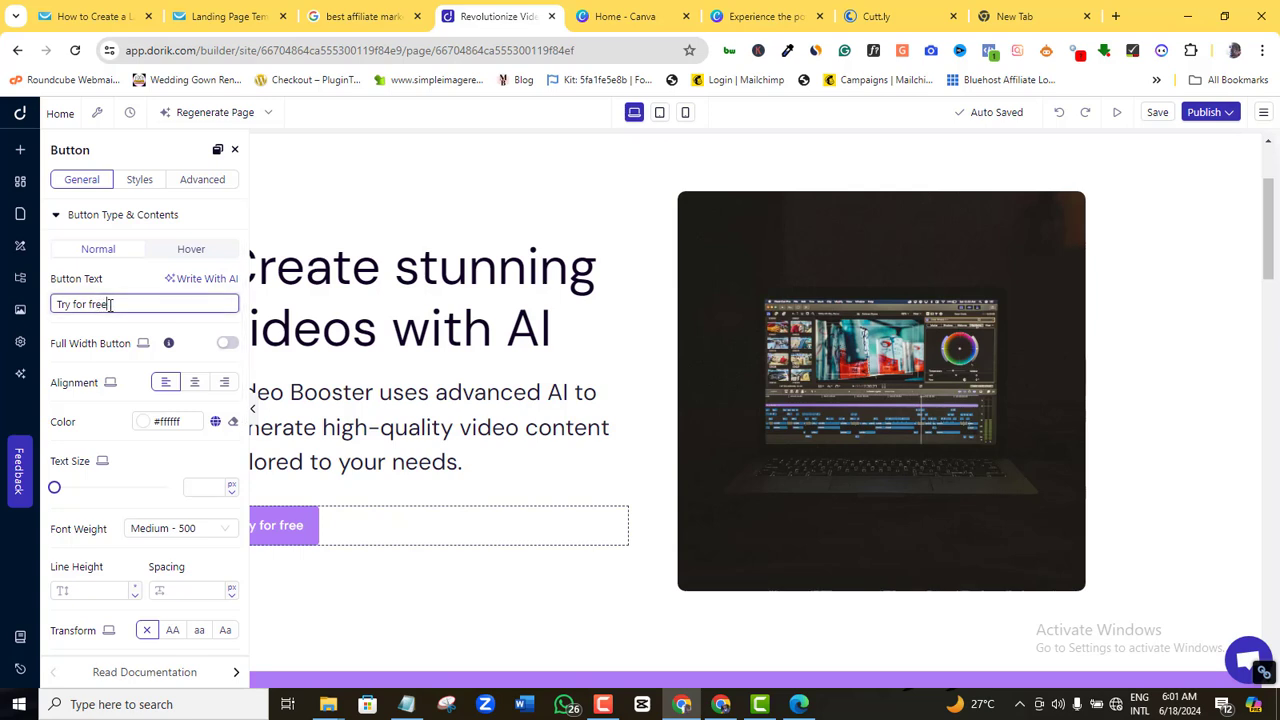
text(!)
Keep the button left-aligned without full width and set its text size to 35 px.
click(229, 344)
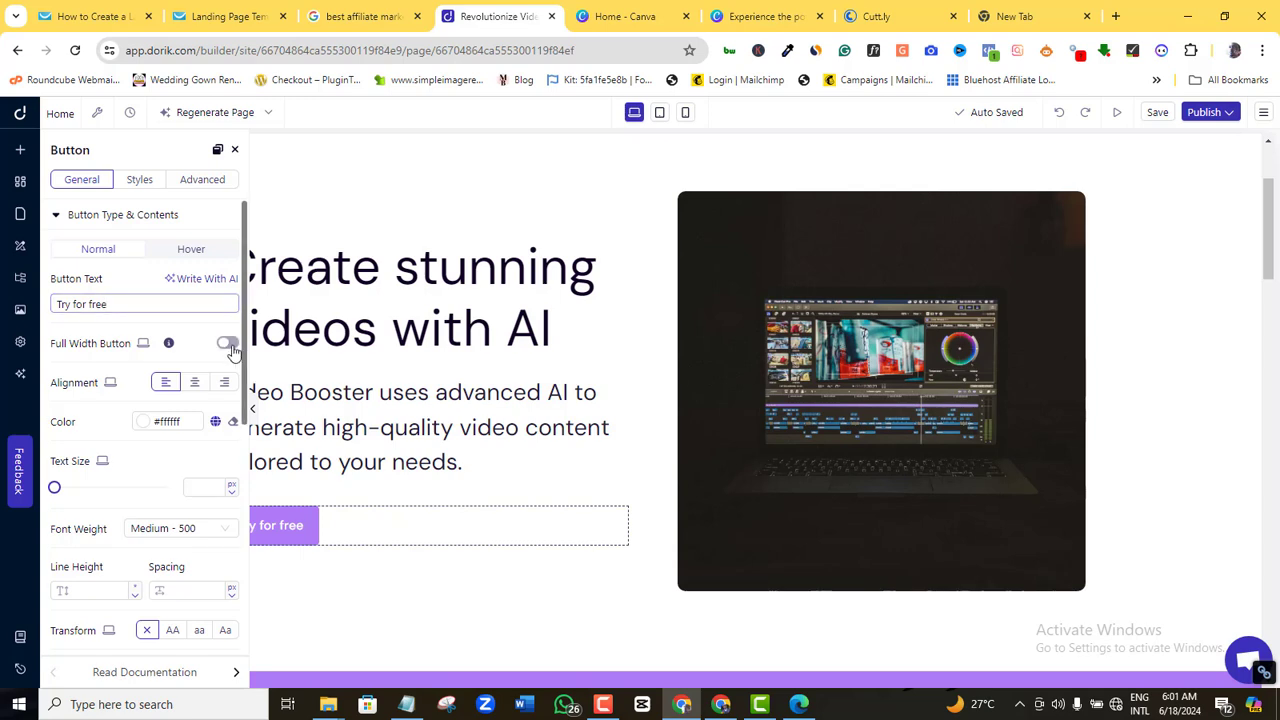
click(229, 344)
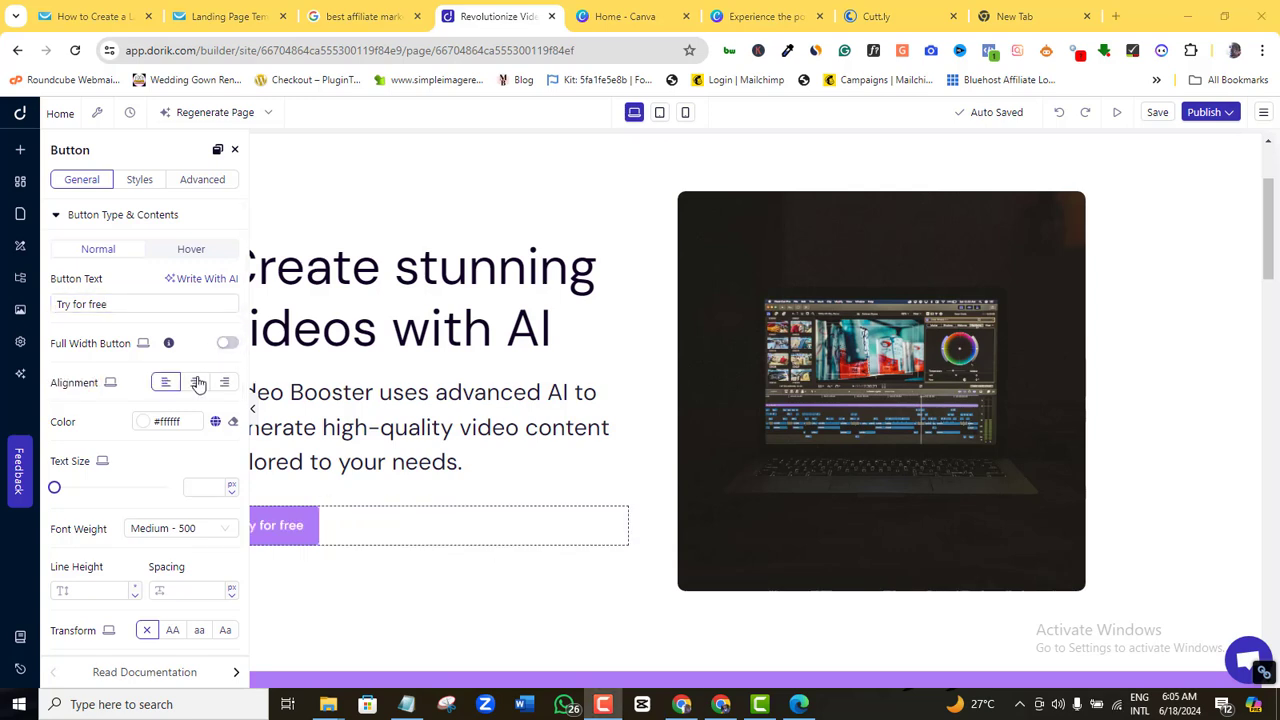
click(197, 383)
click(224, 383)
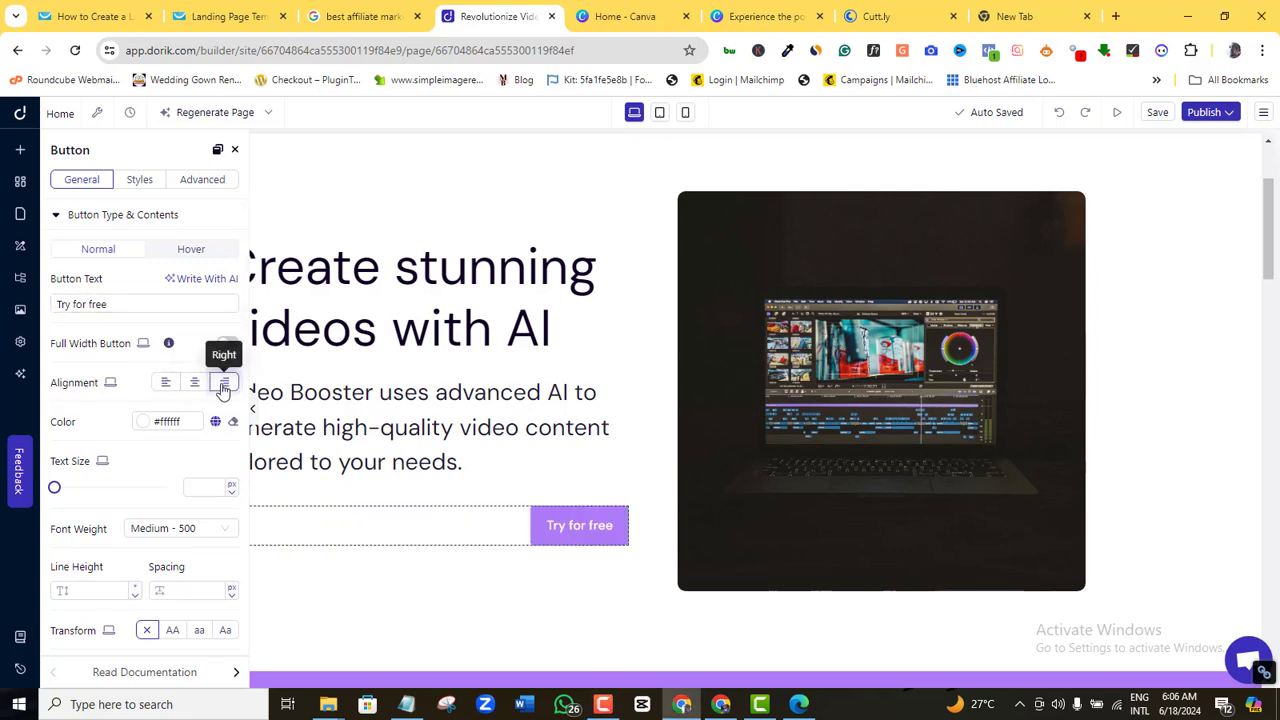
click(166, 383)
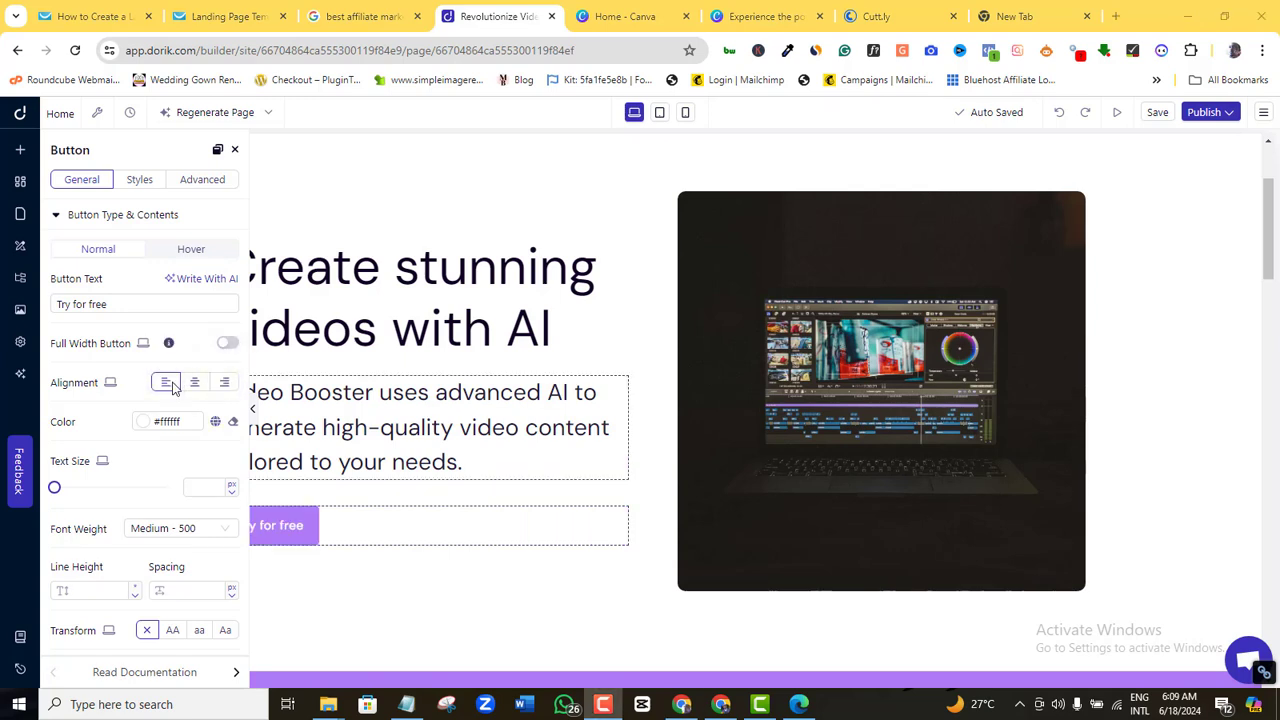
click(142, 422)
click(137, 432)
drag(55, 487, 90, 491)
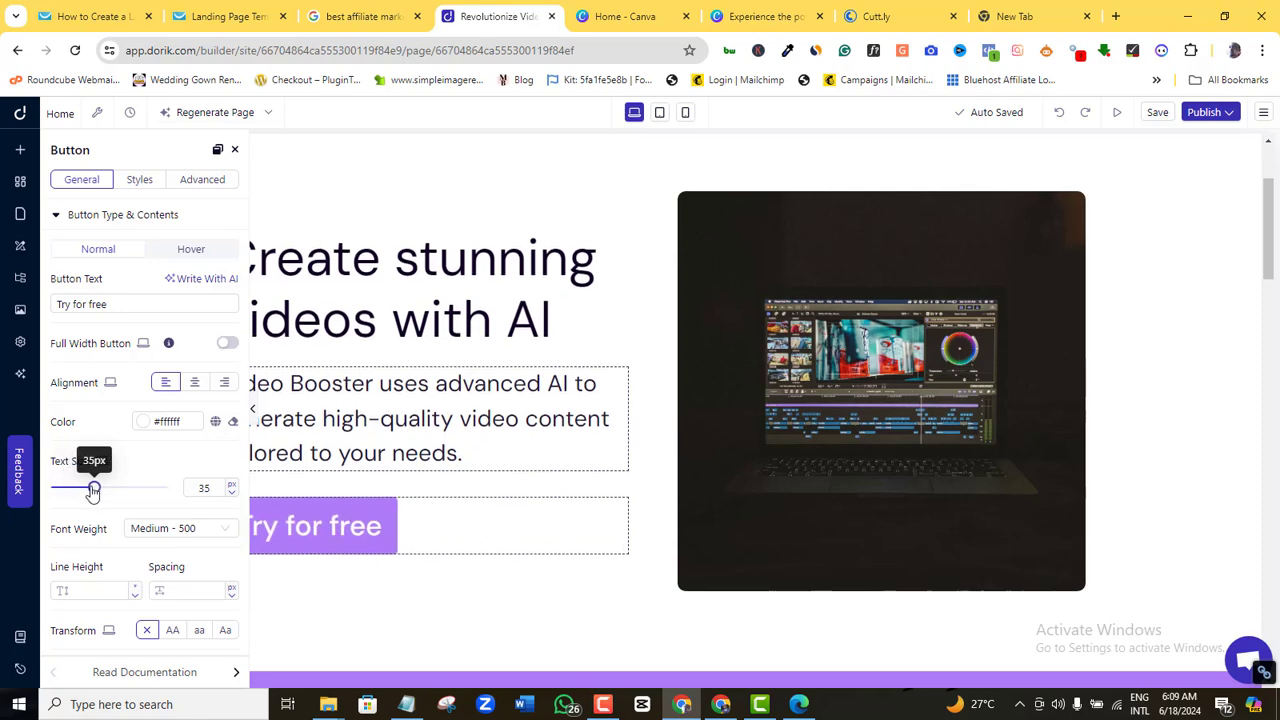
click(234, 149)
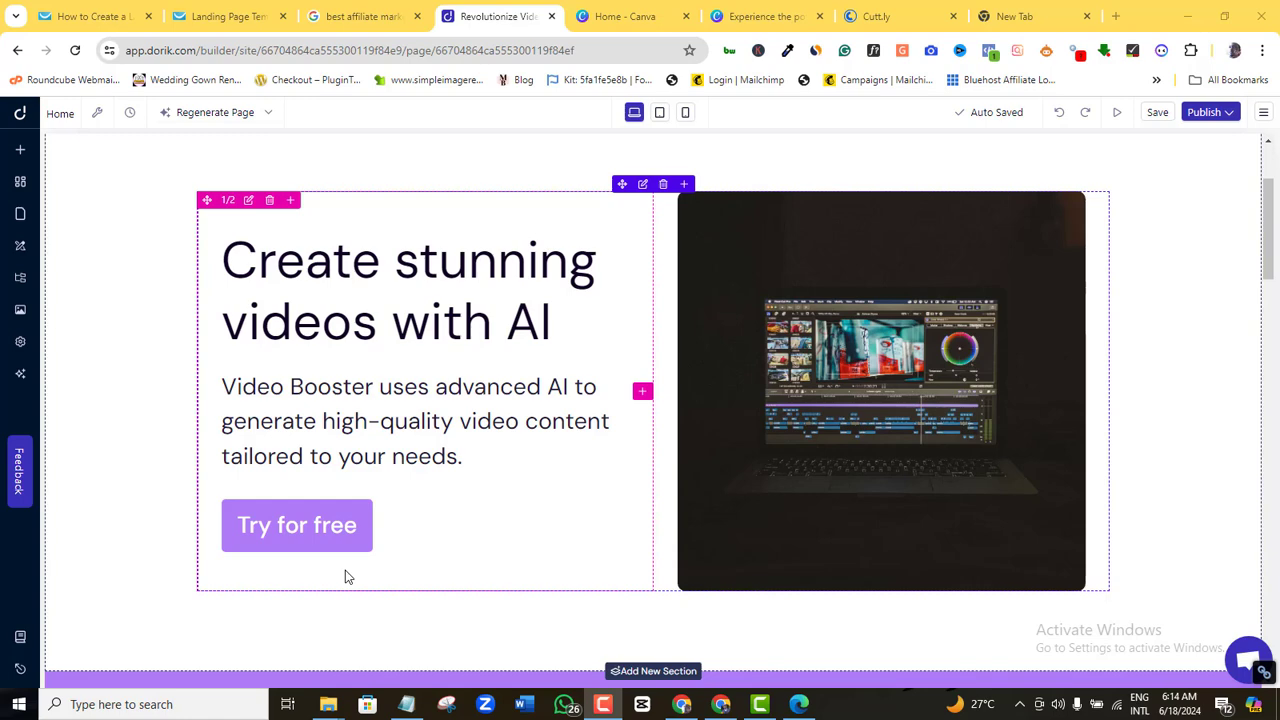
click(337, 537)
drag(247, 250, 239, 555)
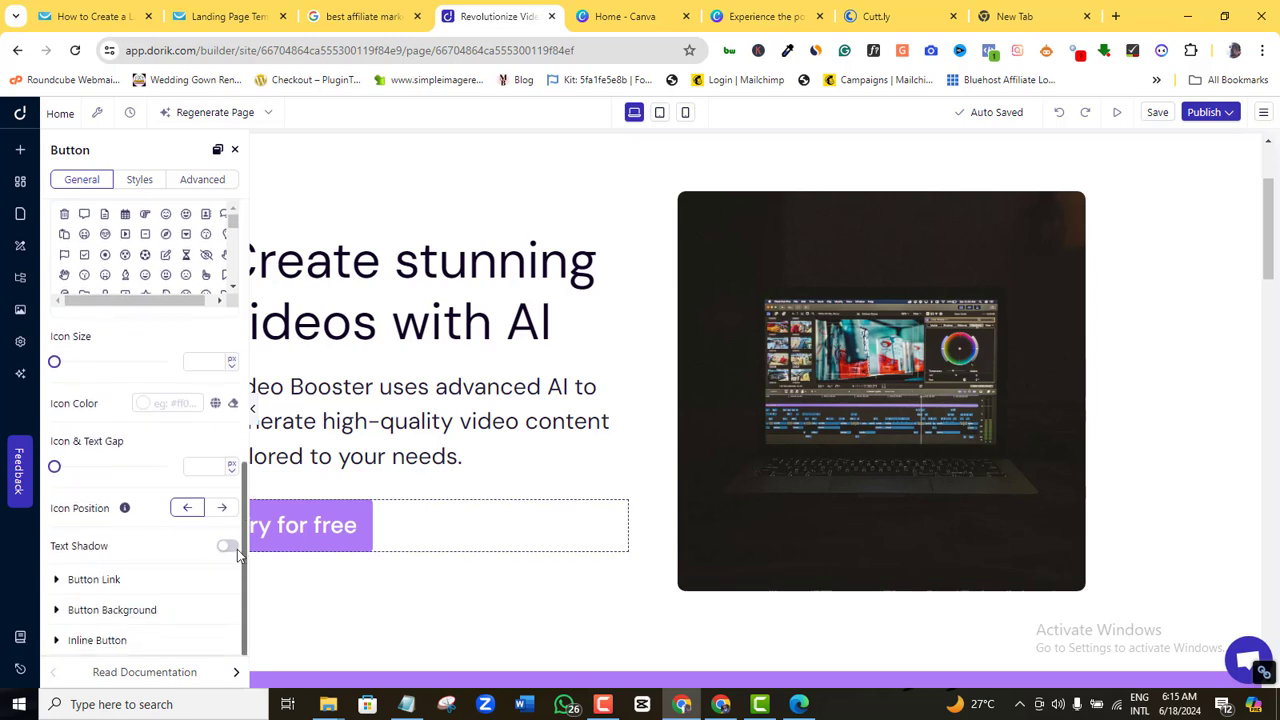
click(57, 582)
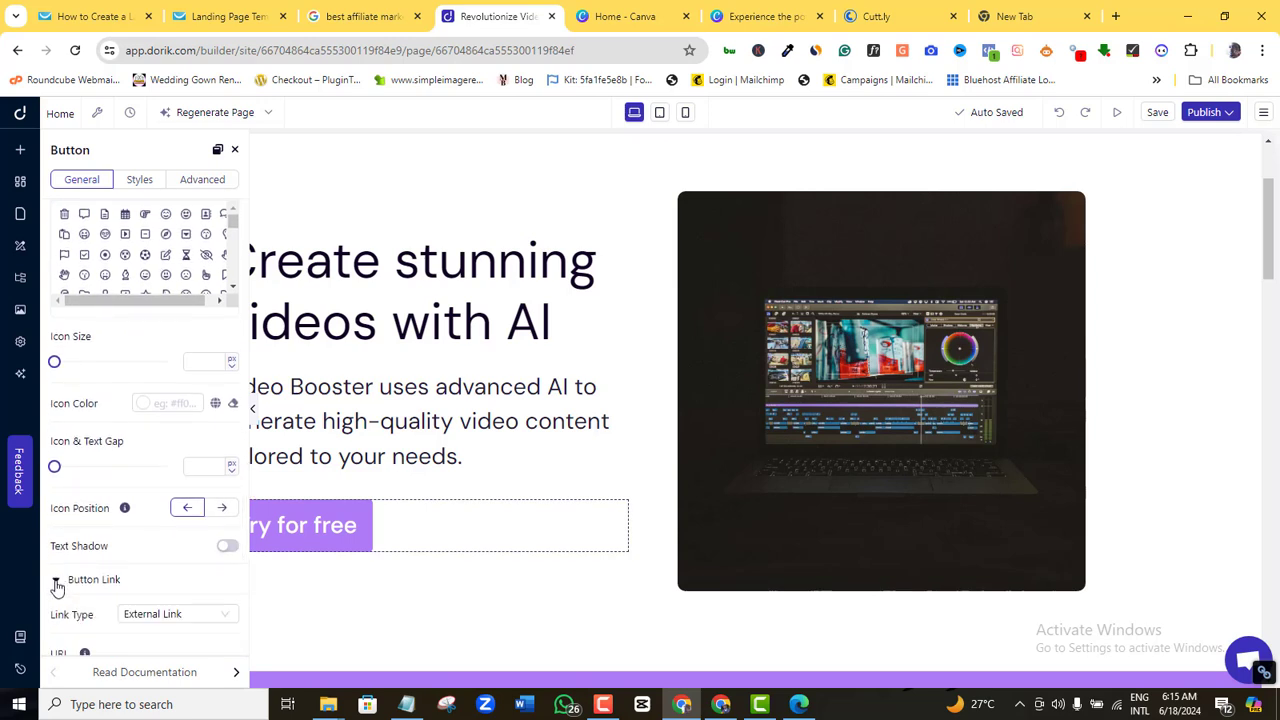
scroll(150, 540, down, 1)
right_click(192, 553)
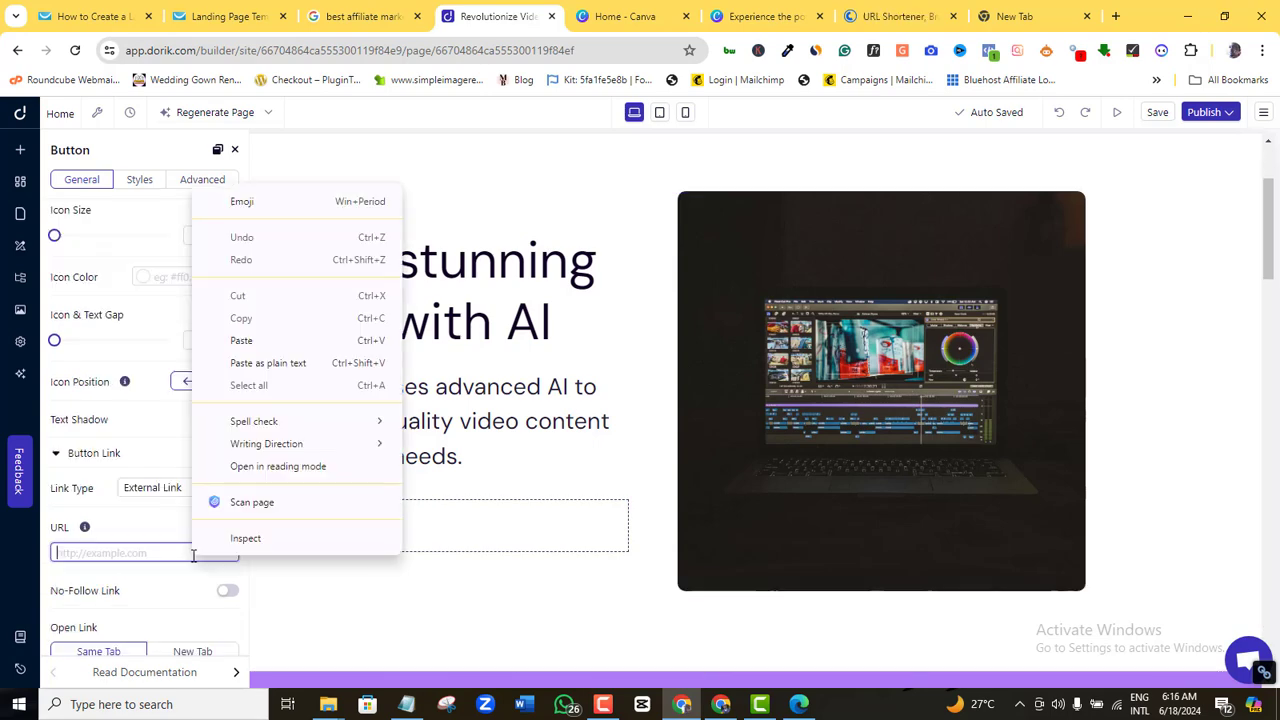
click(246, 340)
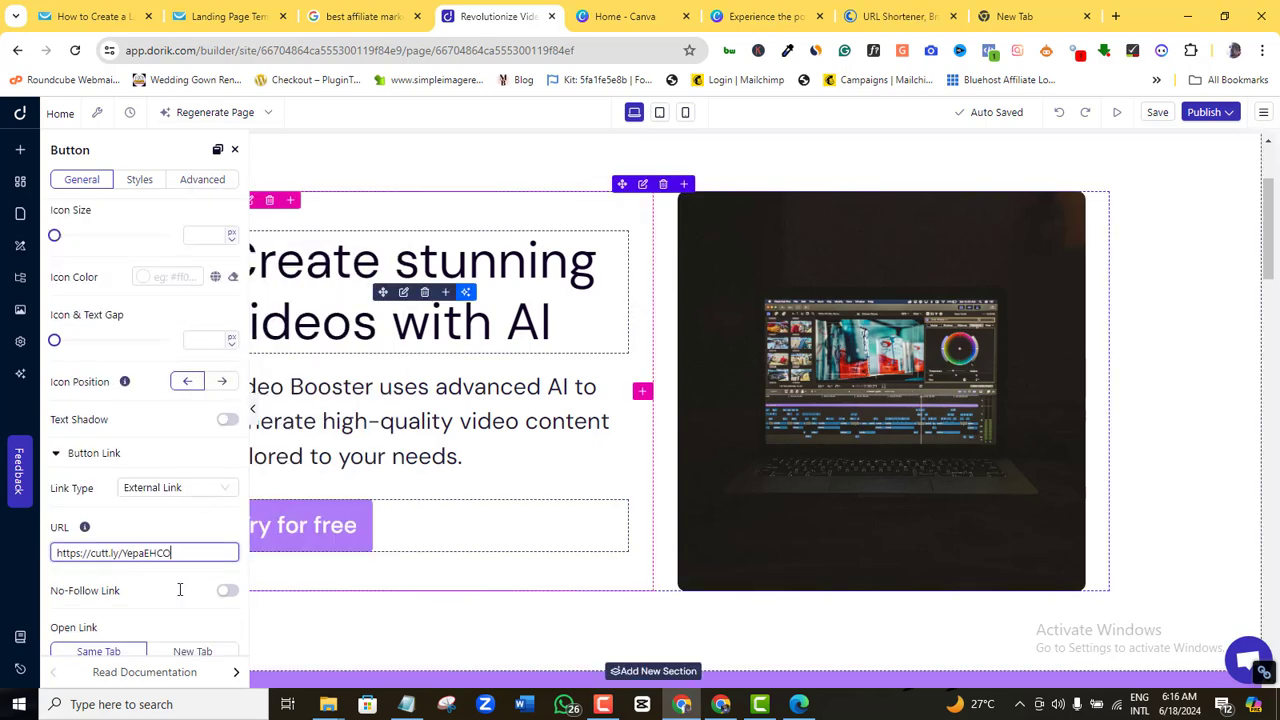
scroll(172, 503, down, 1)
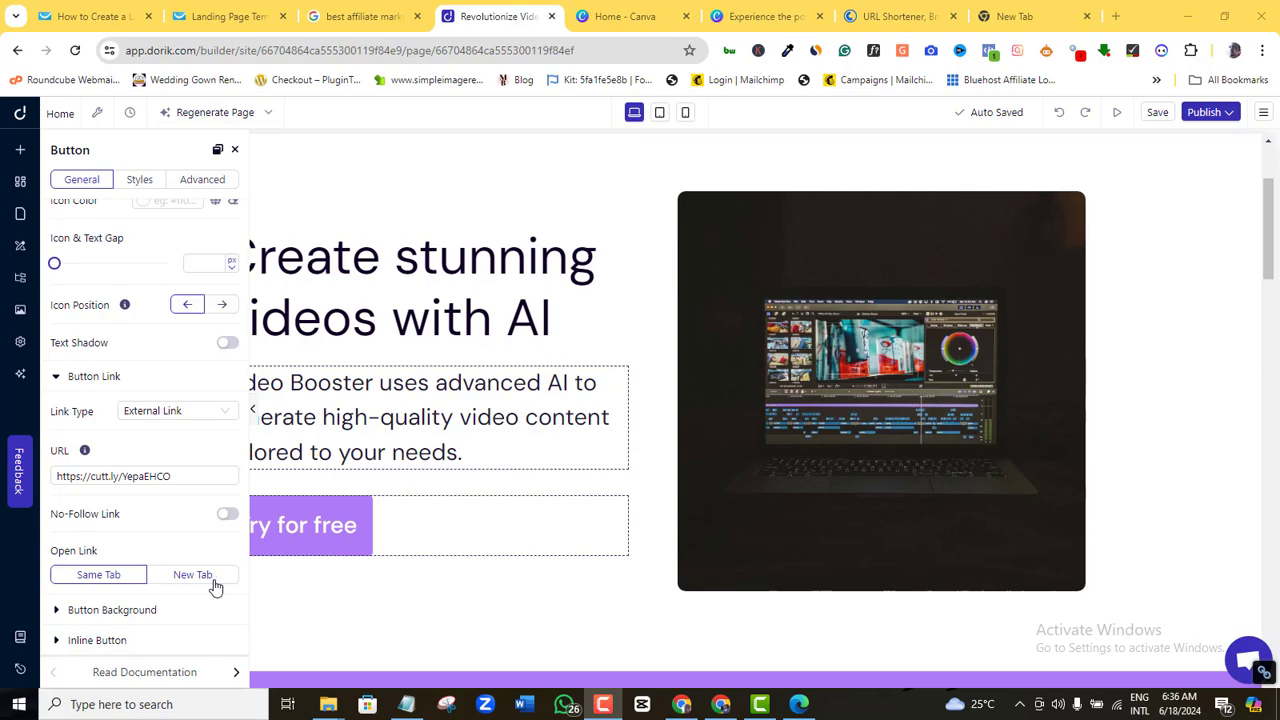
click(270, 592)
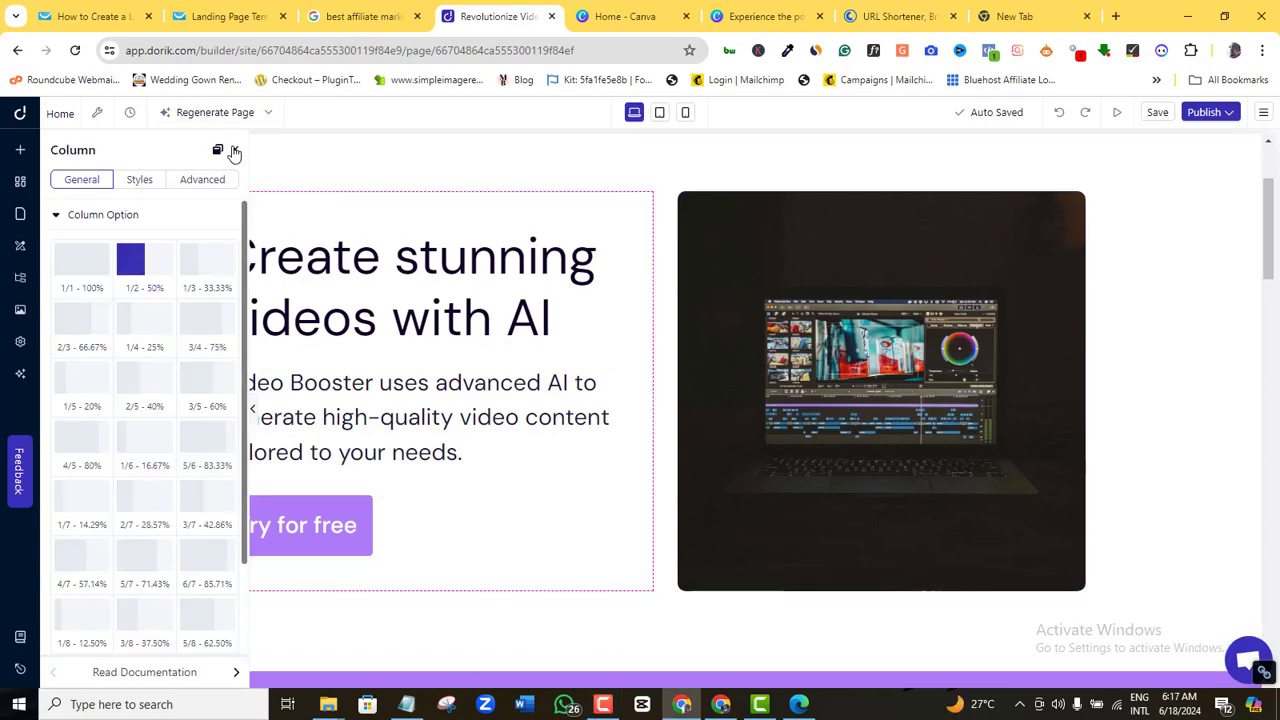
Close the Column panel and save the page.
click(234, 149)
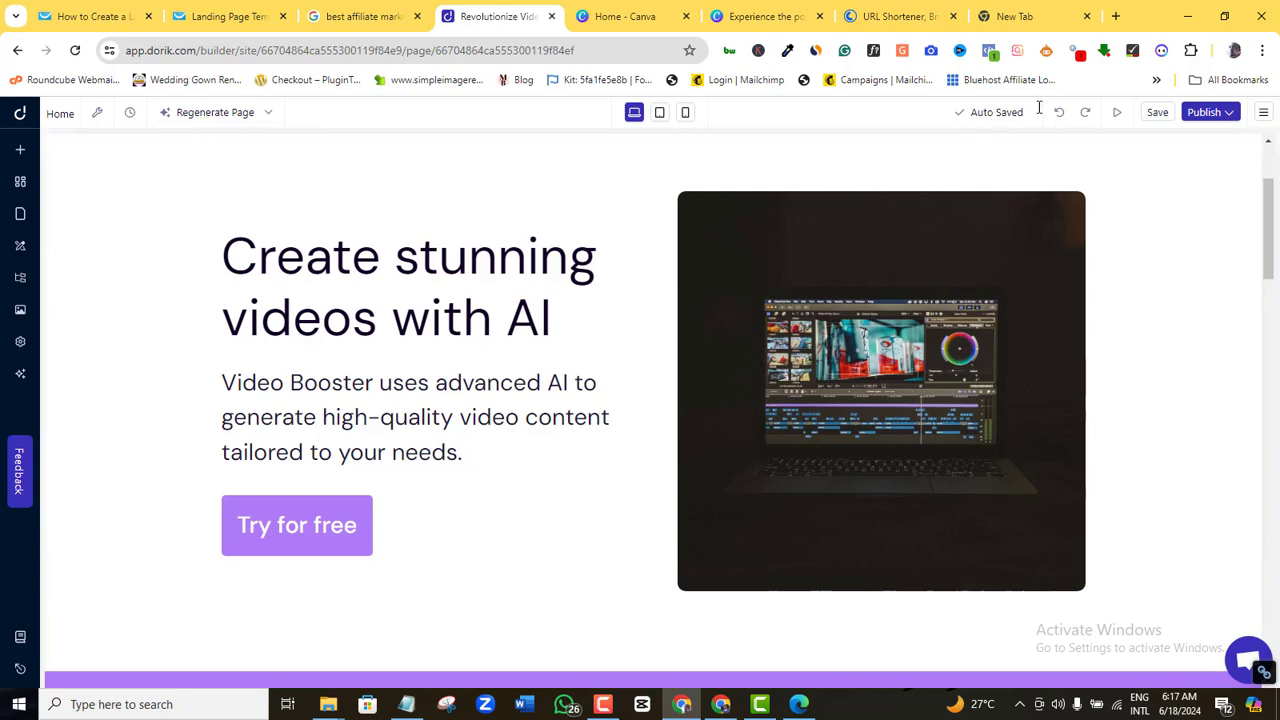
click(1157, 113)
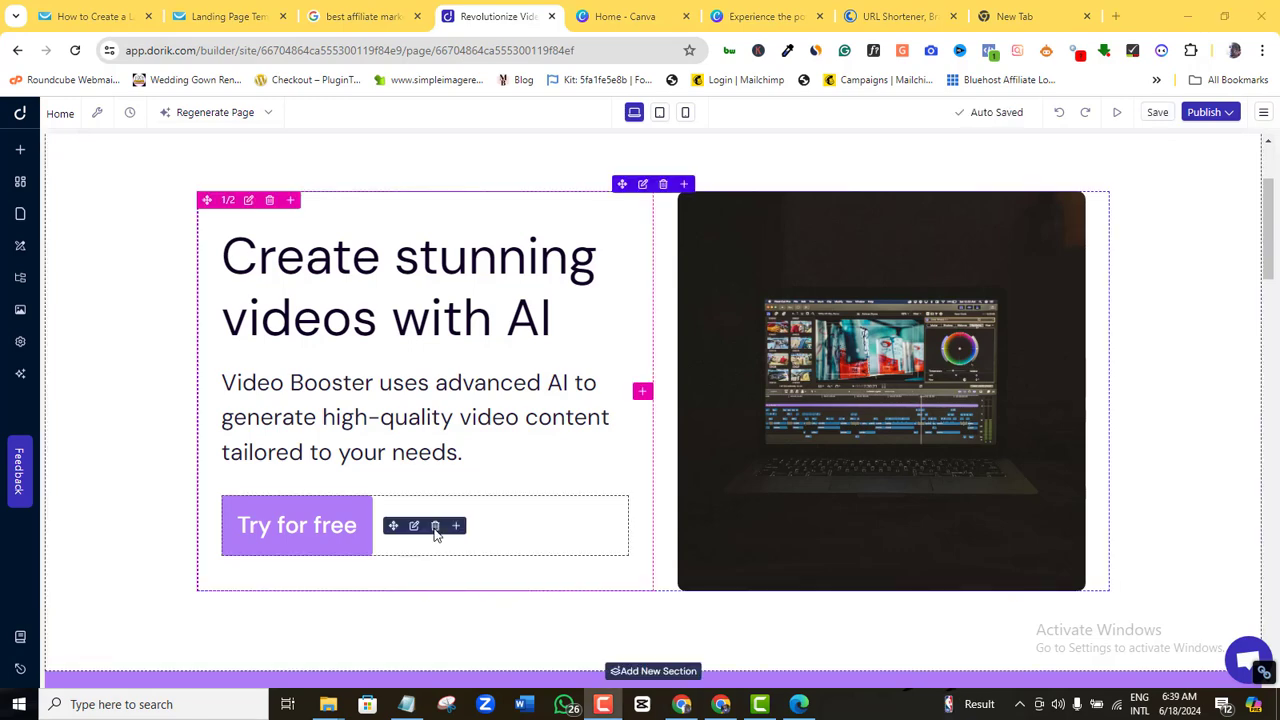
click(843, 358)
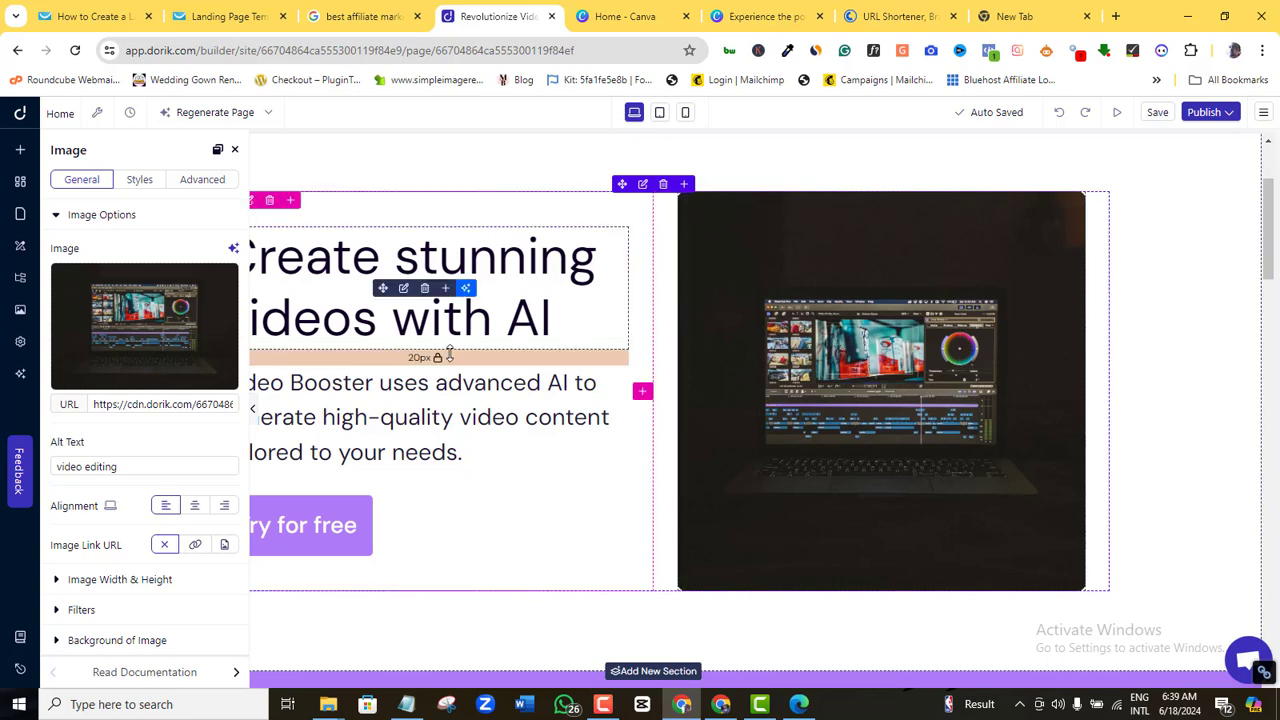
mouse_move(123, 323)
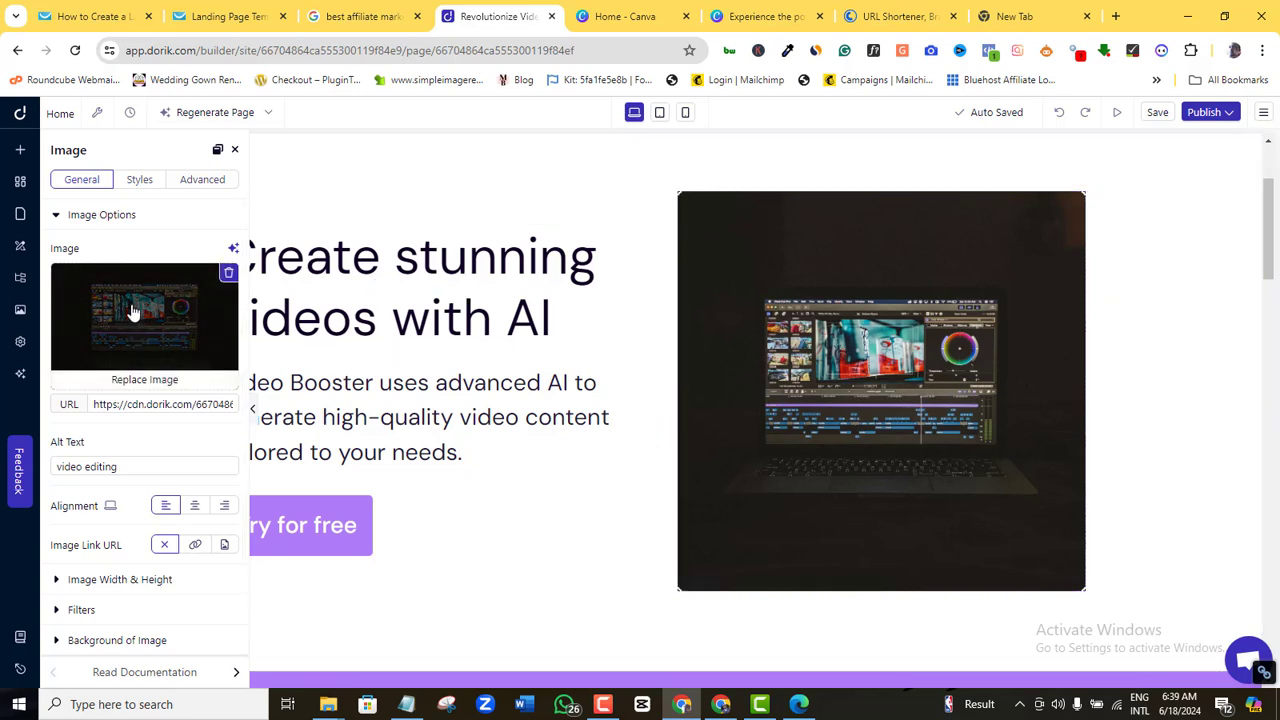
Open the hero section's settings showing Section Background on the General tab.
click(1154, 273)
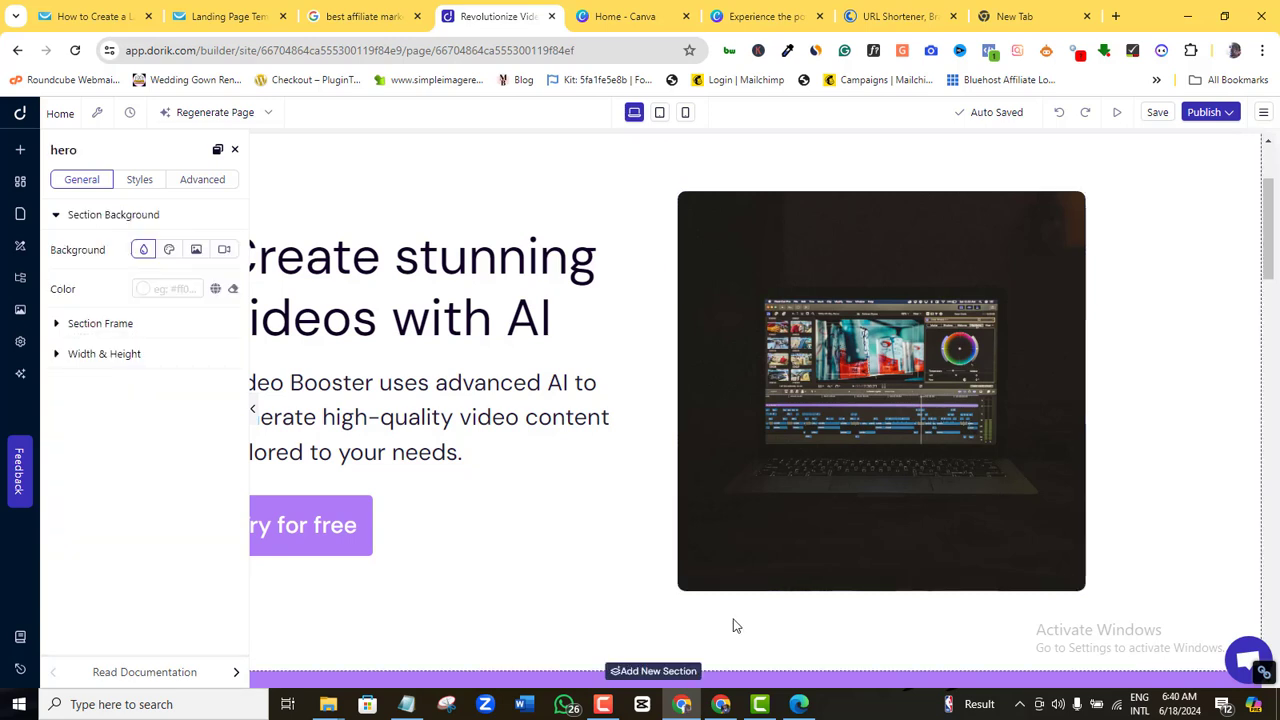
key(Escape)
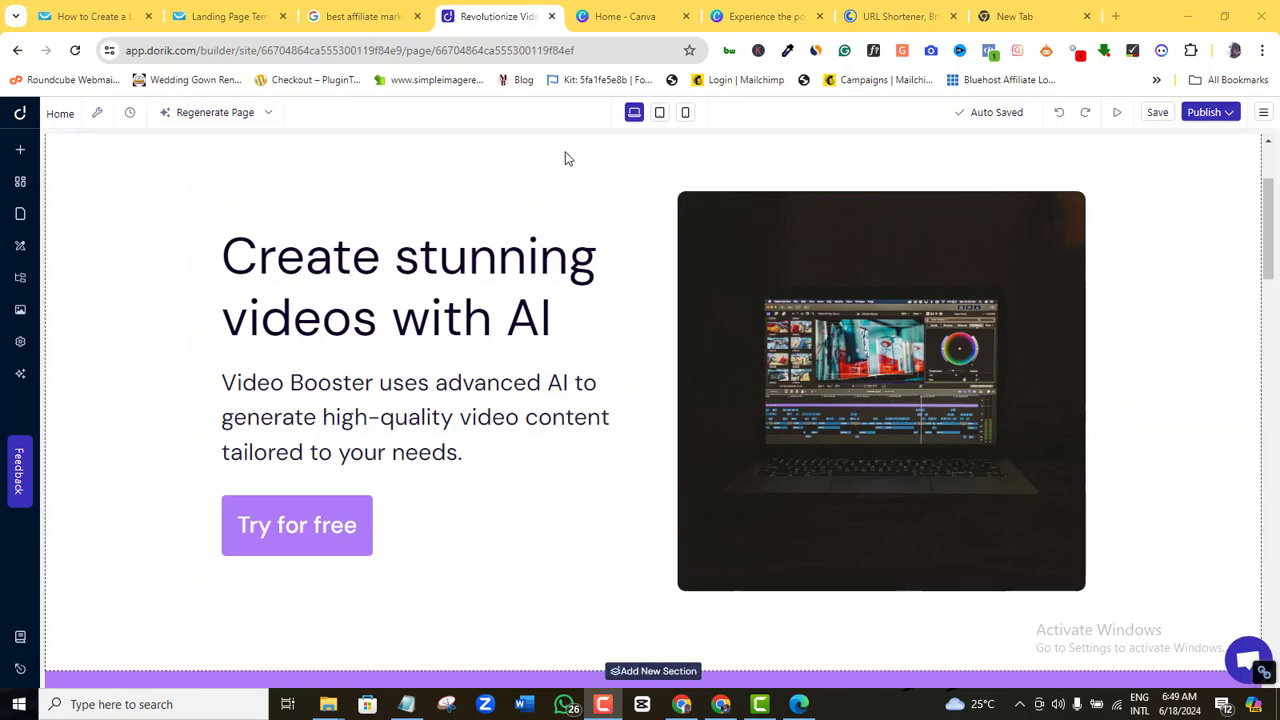
drag(1267, 233, 1268, 224)
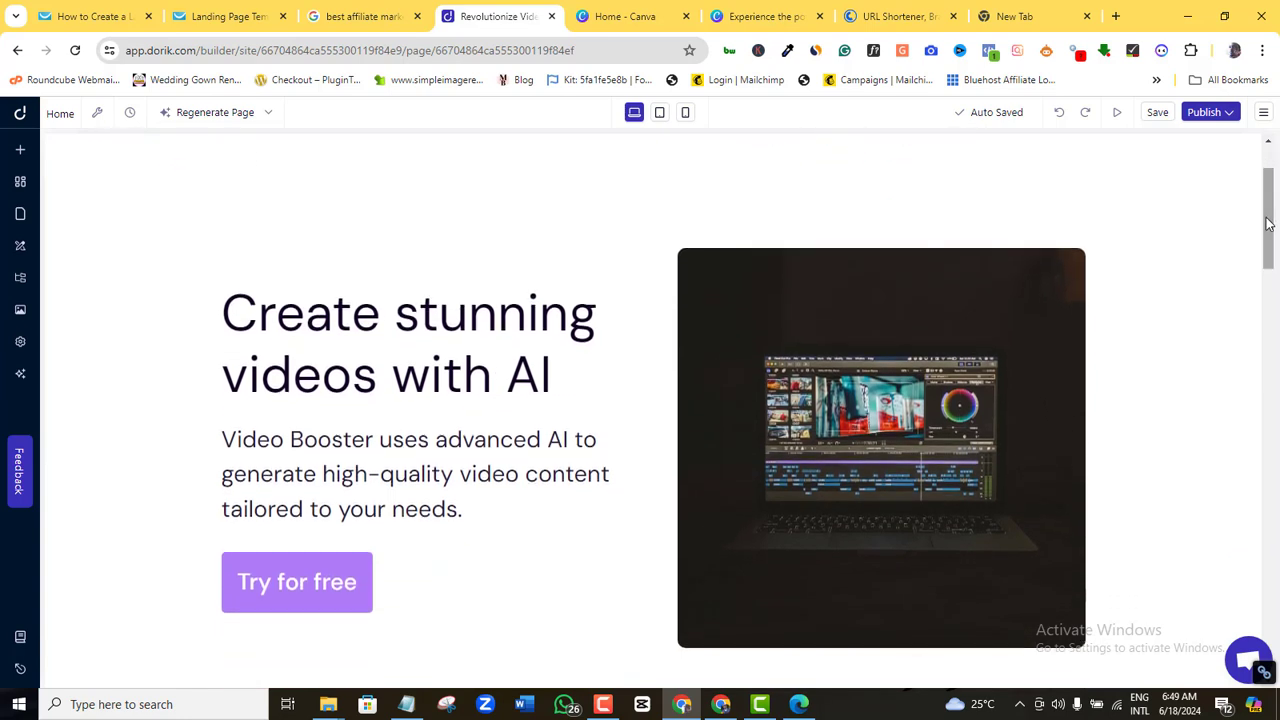
click(1122, 218)
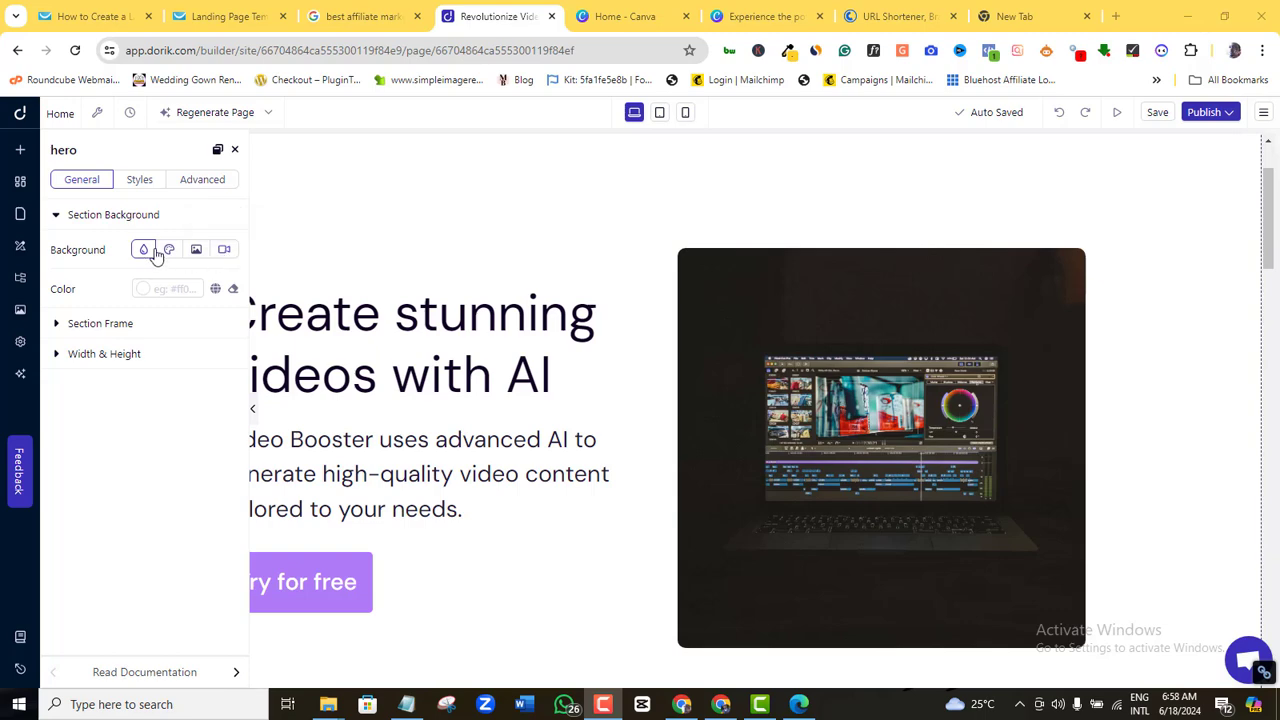
Set the hero section background colour to yellow #FDD02C.
click(153, 288)
text(#FDD02C)
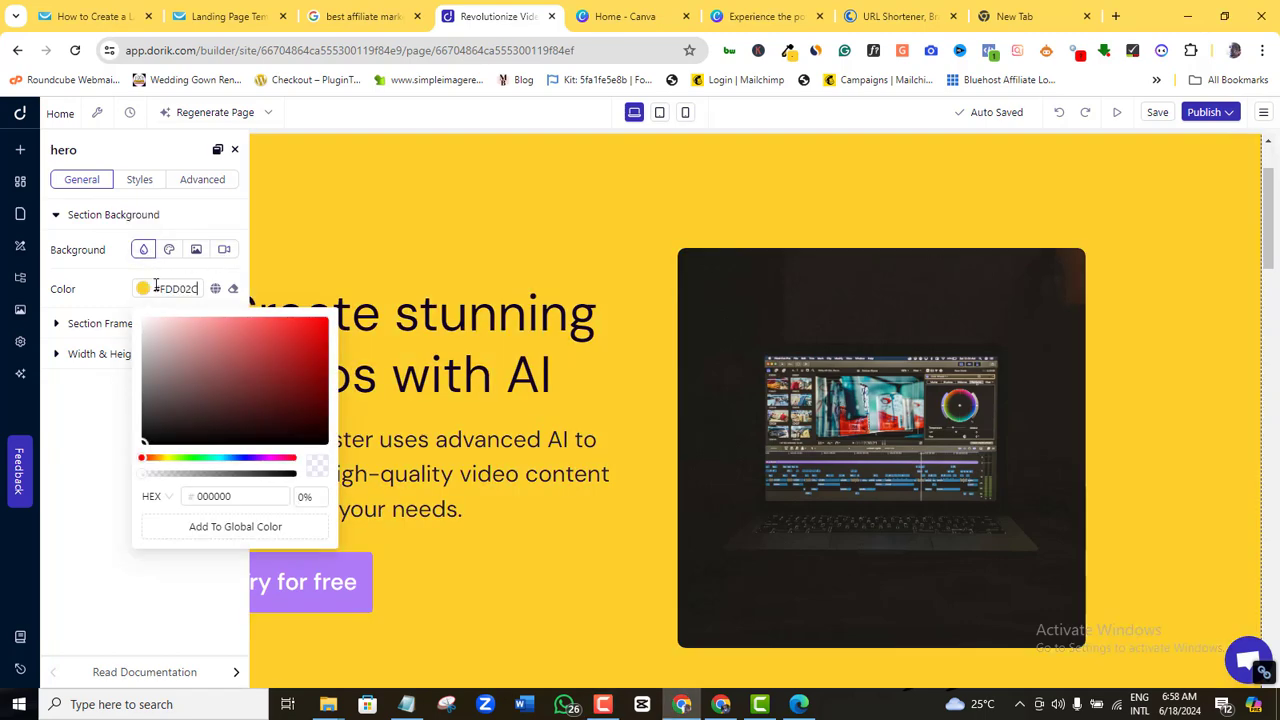
click(270, 172)
click(235, 149)
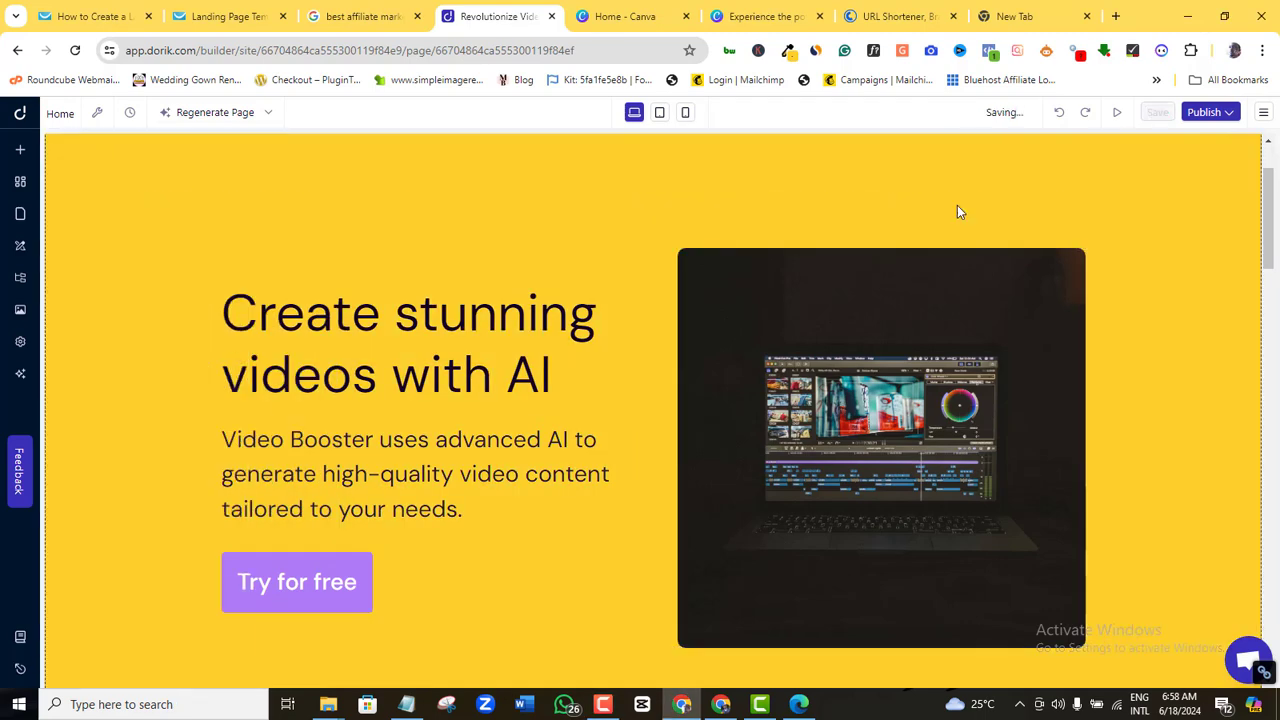
Clear the purple button background colour so the button turns black.
click(300, 582)
scroll(150, 420, down, 5)
click(106, 608)
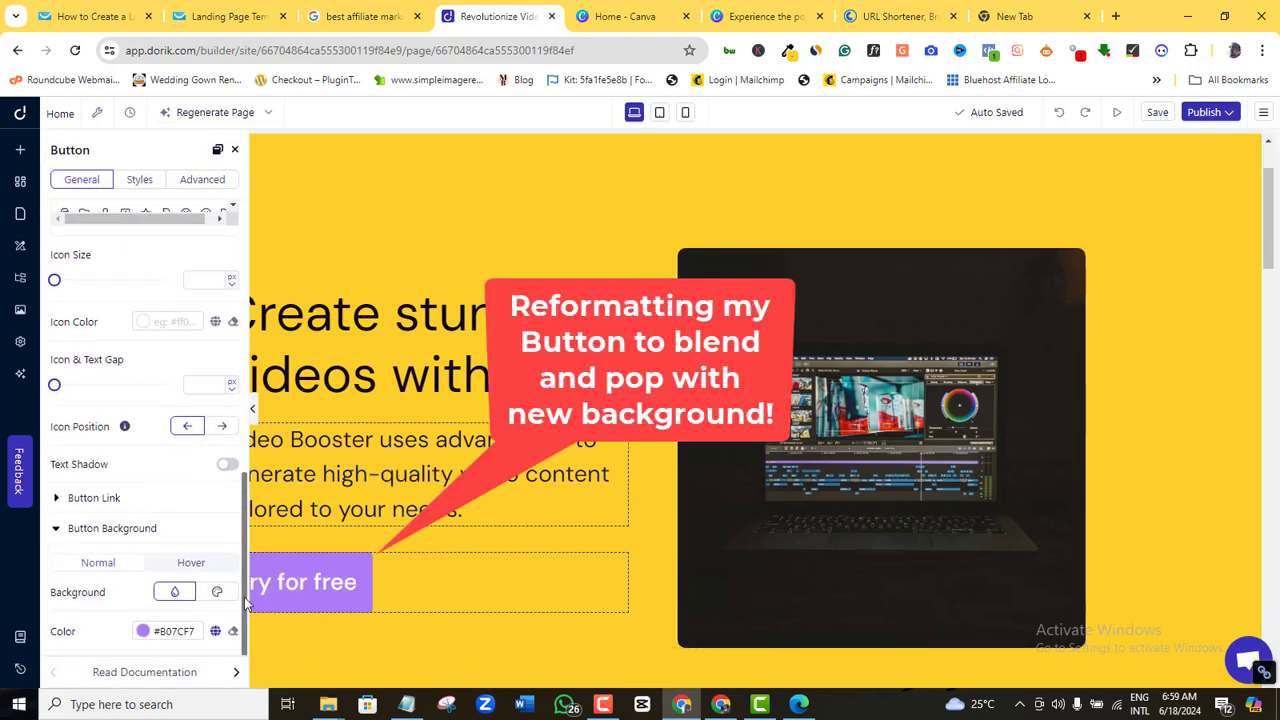
right_click(185, 607)
click(226, 223)
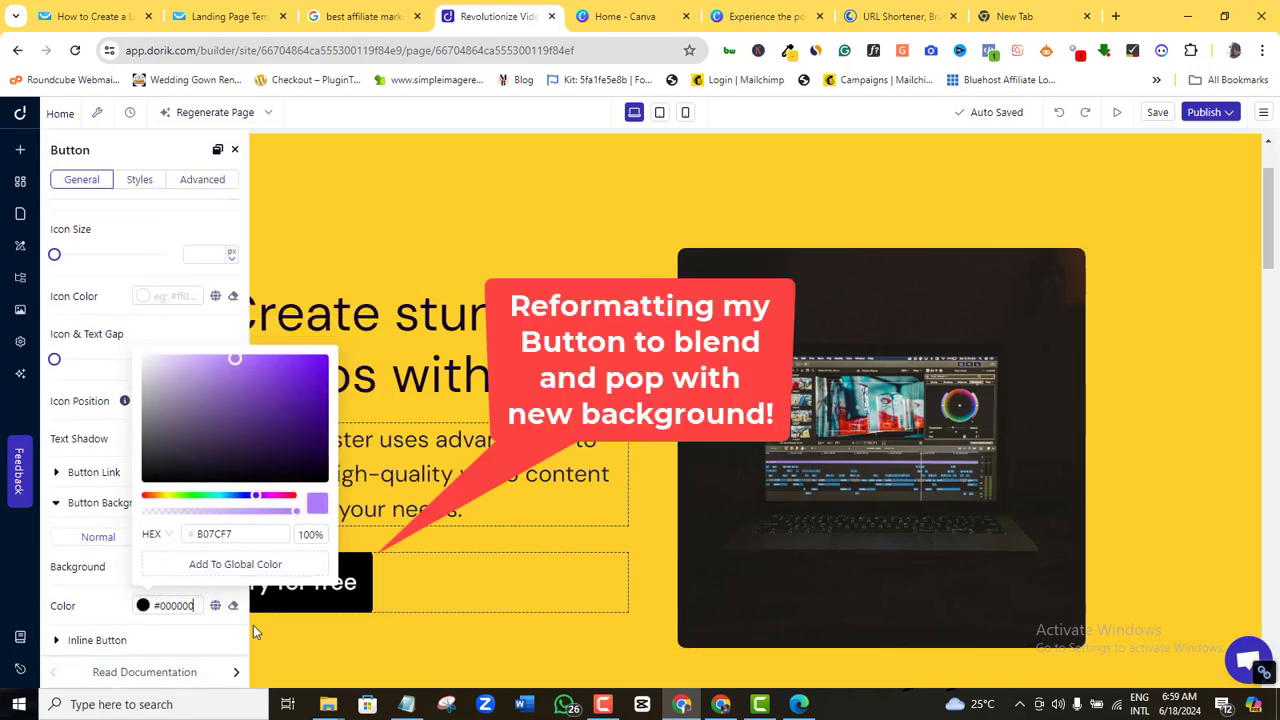
click(428, 184)
Change the button text to 'TRY FOR FREE!'.
click(314, 585)
drag(108, 304, 55, 305)
text(TRY FOR FREE!)
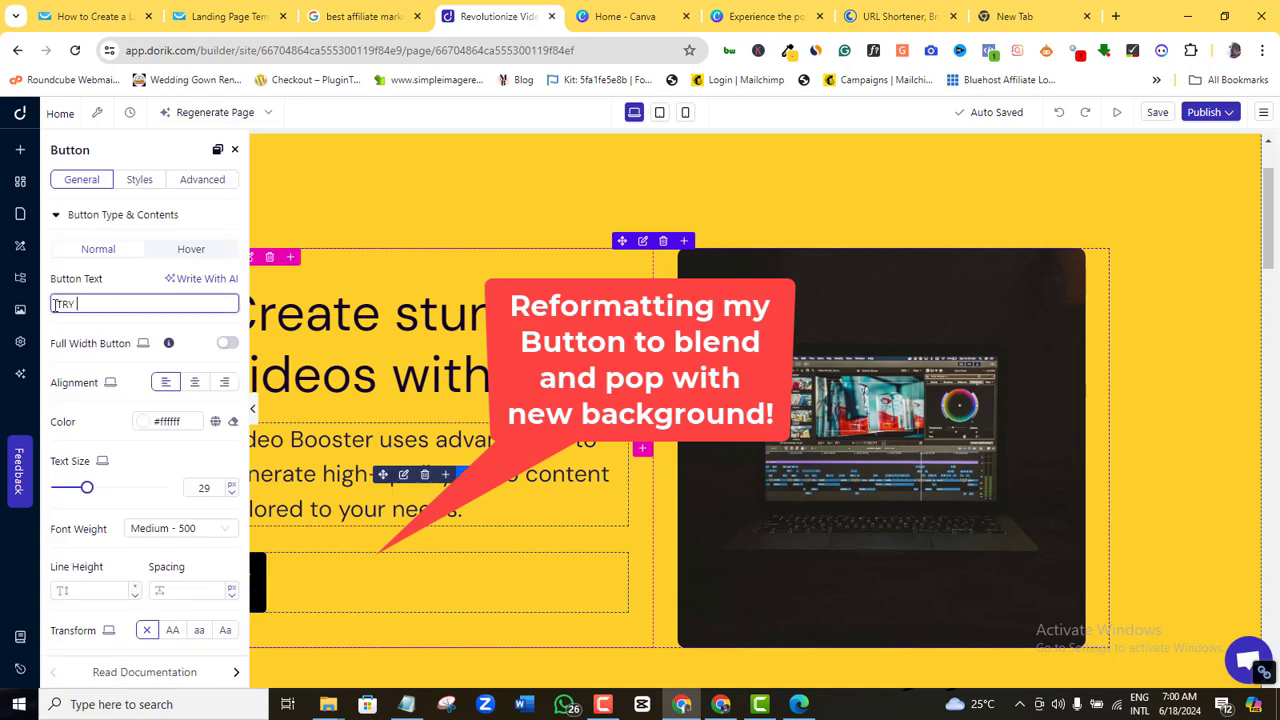
click(560, 190)
click(569, 266)
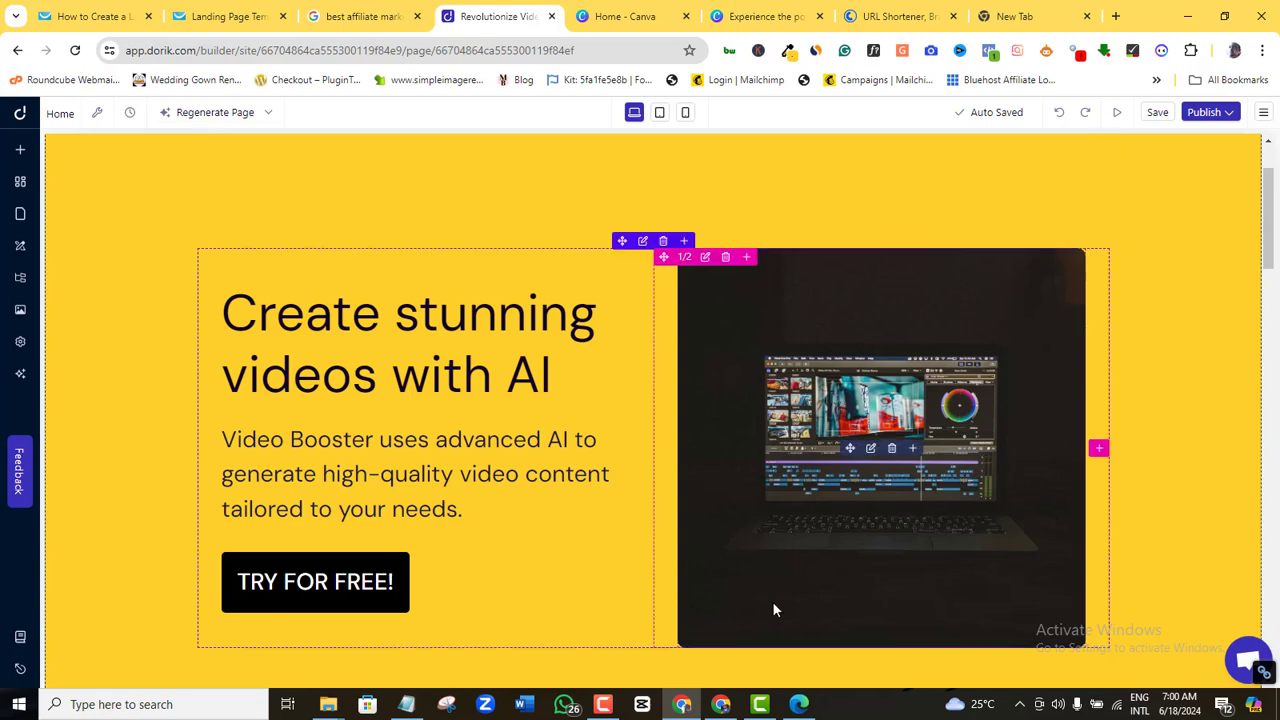
scroll(774, 609, up, 2)
Delete the empty Add Element row at the top of the page above the hero.
scroll(1273, 205, up, 1)
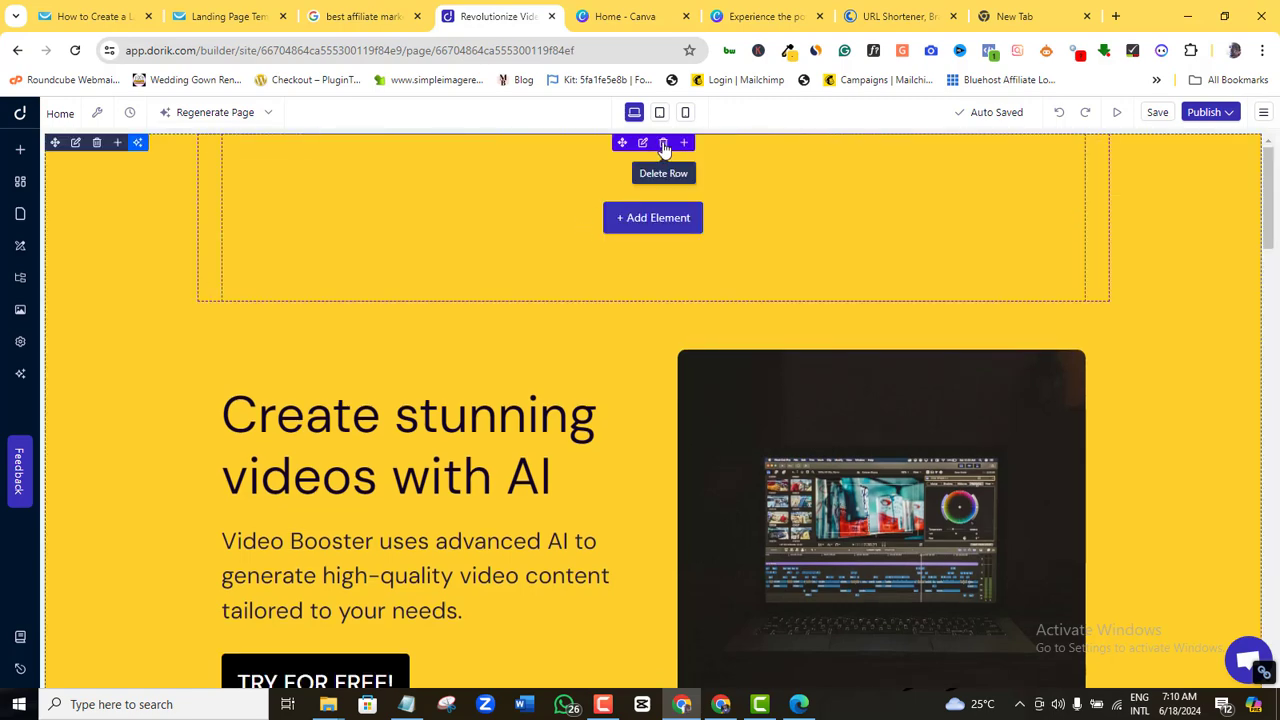
click(663, 143)
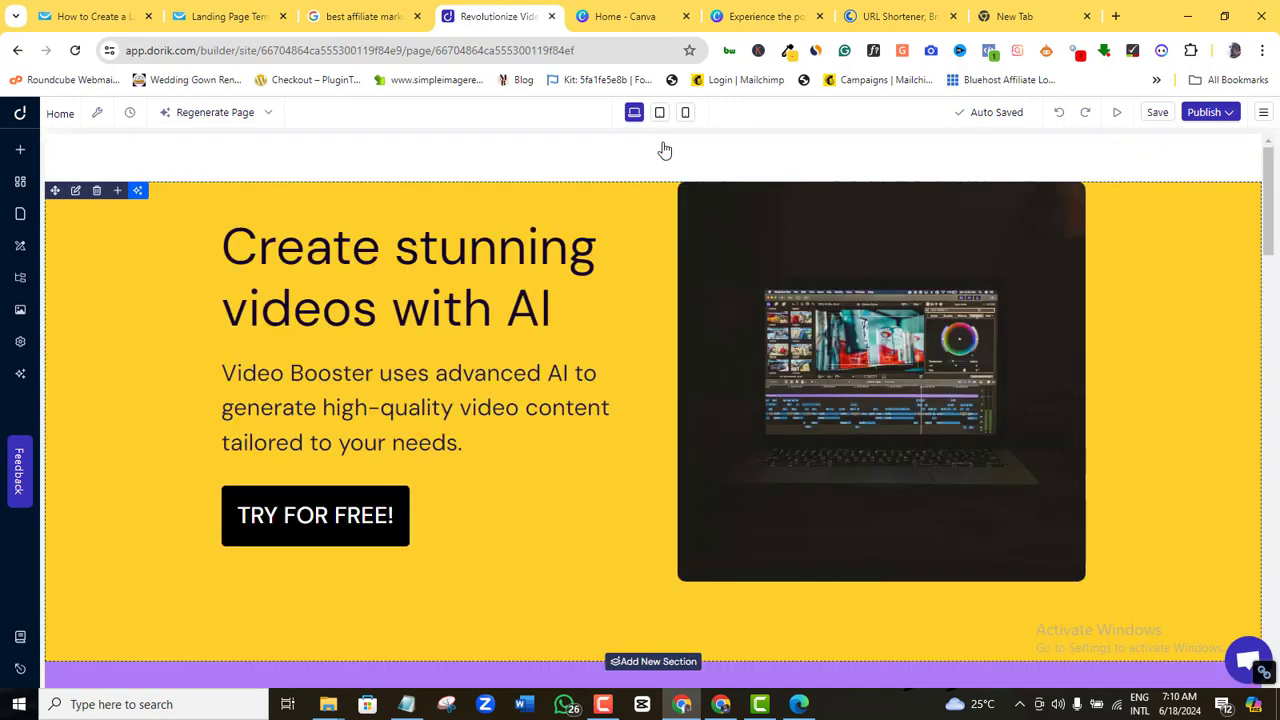
mouse_move(1268, 224)
mouse_down()
mouse_move(1269, 250)
mouse_move(1271, 202)
mouse_up()
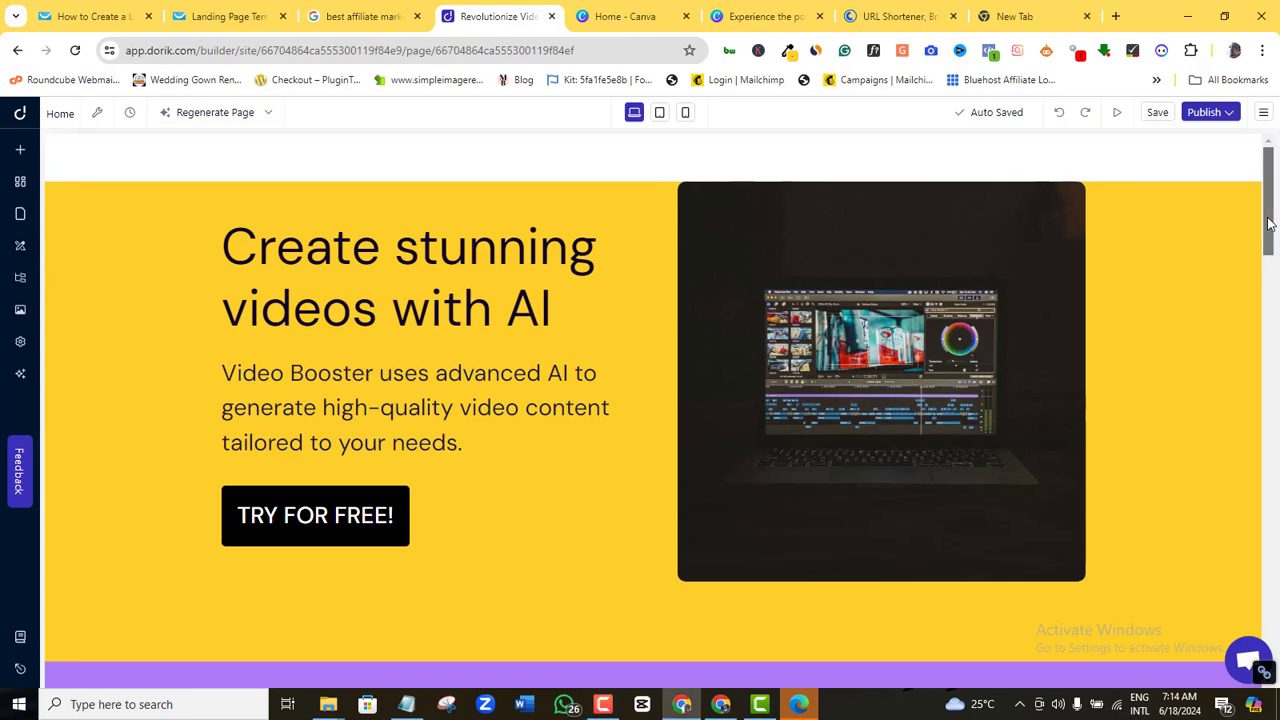
drag(1268, 224, 1246, 185)
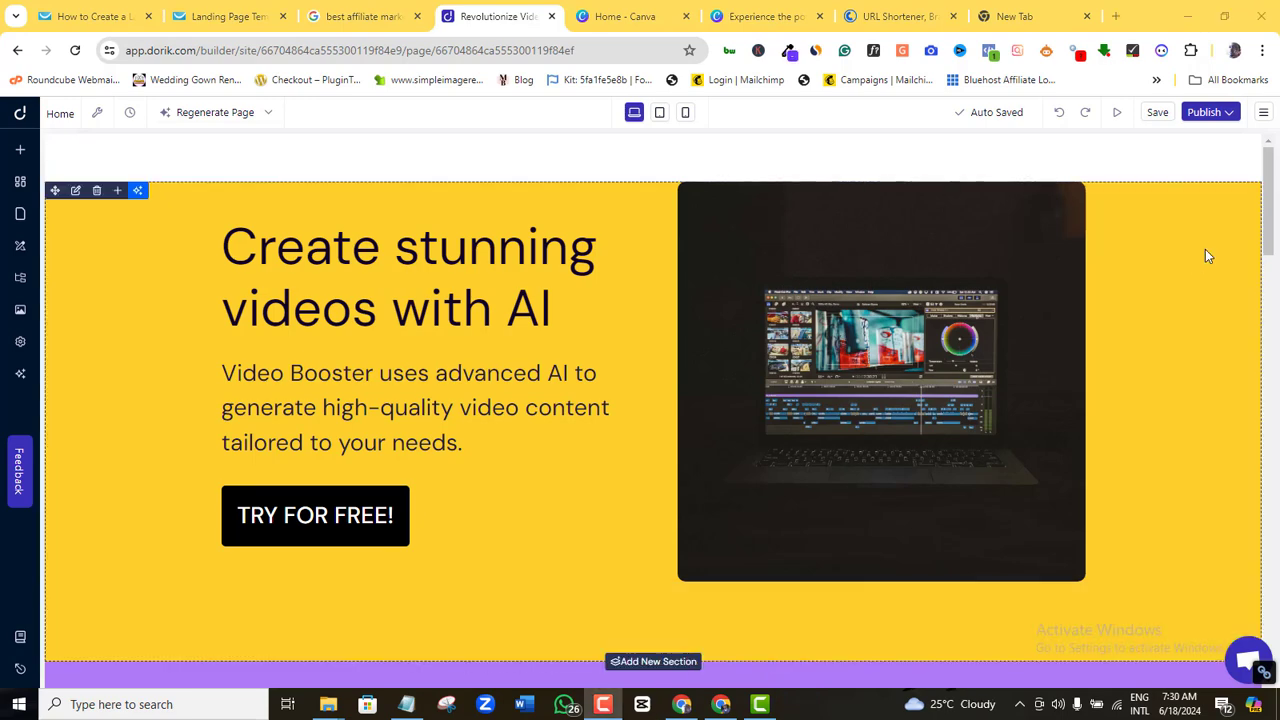
scroll(1273, 272, down, 3)
scroll(1273, 272, down, 3)
Change the features section background from #B07CF7 to a deeper violet and save the page.
click(1150, 280)
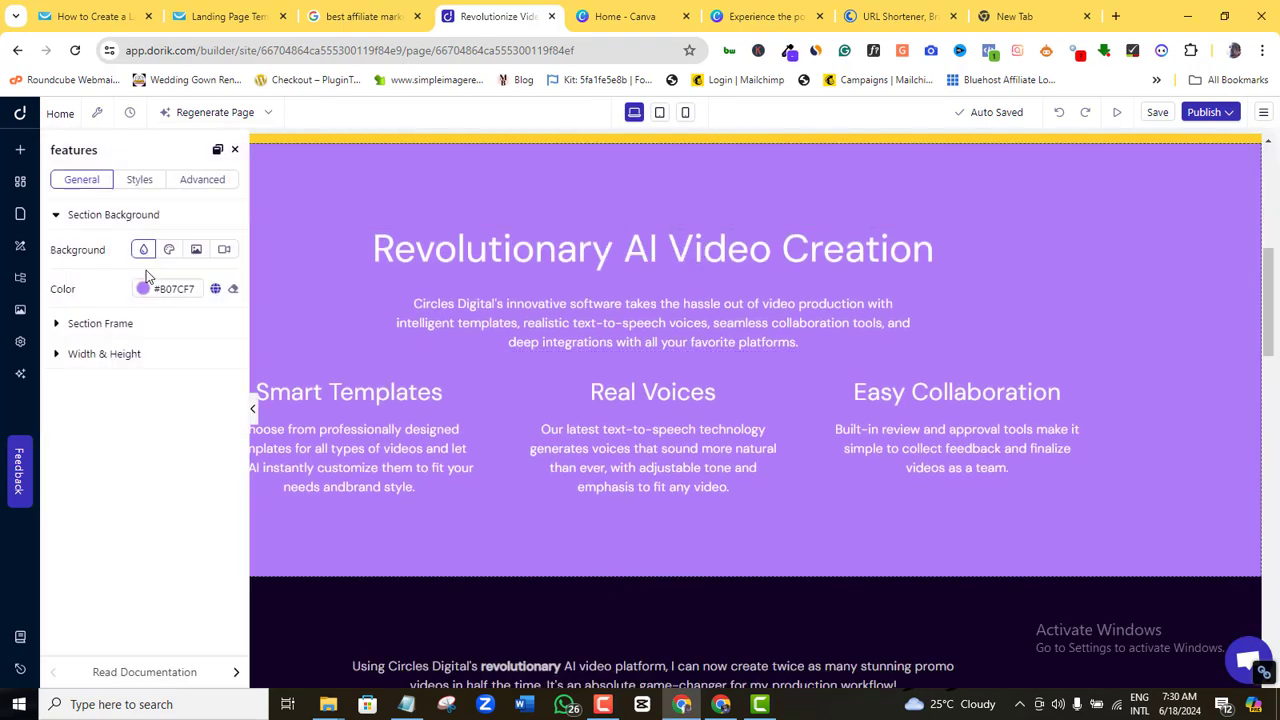
click(143, 288)
double_click(183, 500)
key(ctrl+v)
click(753, 166)
click(1157, 112)
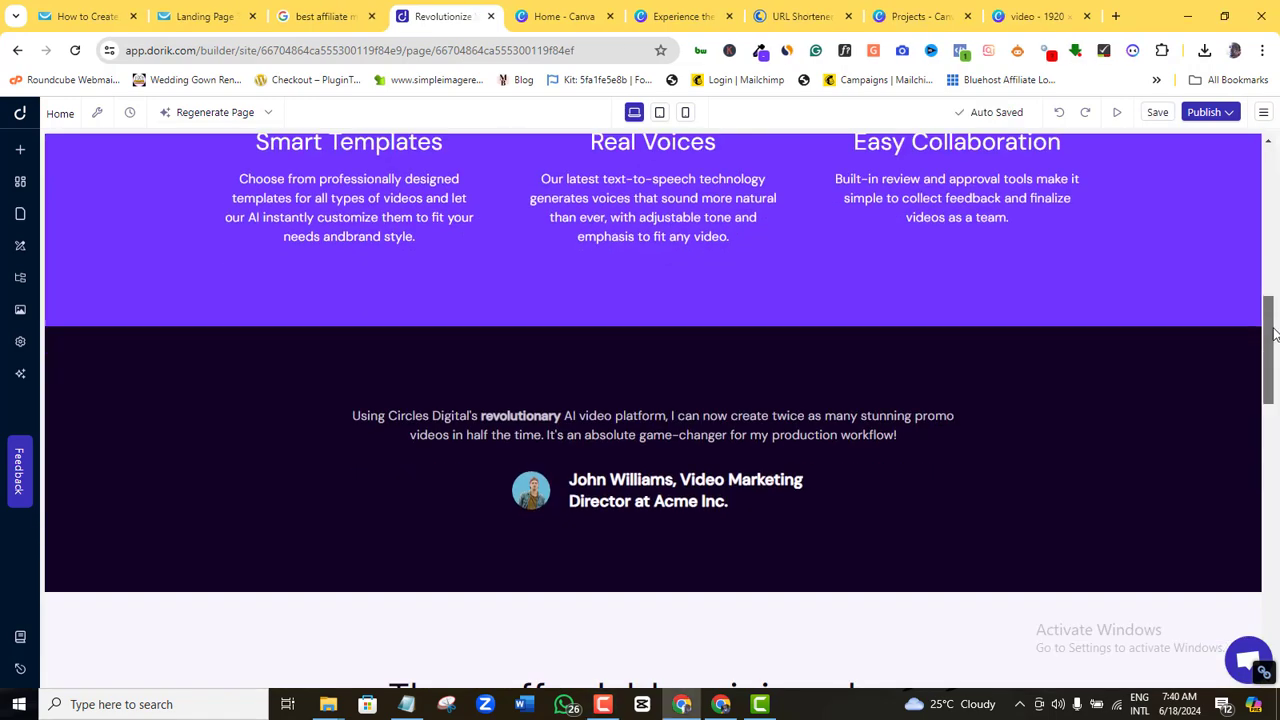
scroll(652, 400, down, 5)
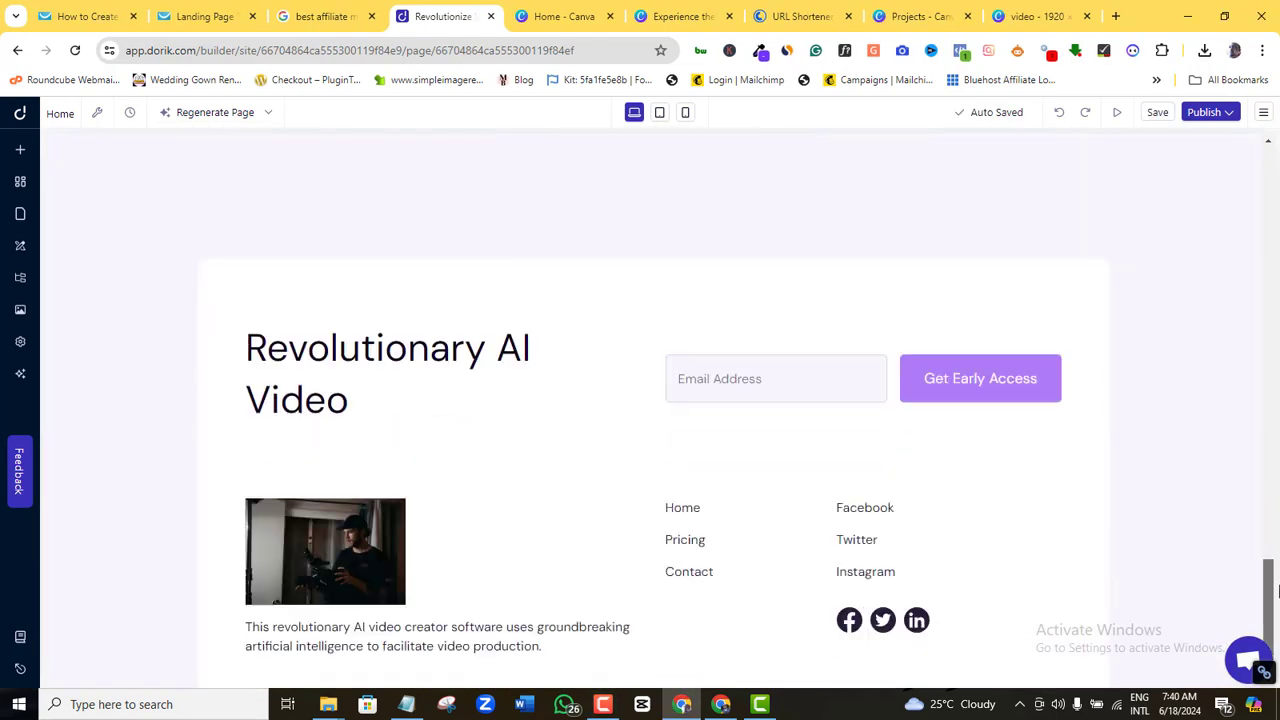
Upload the 'video' image file as the footer section's background image.
click(157, 263)
click(158, 368)
click(369, 223)
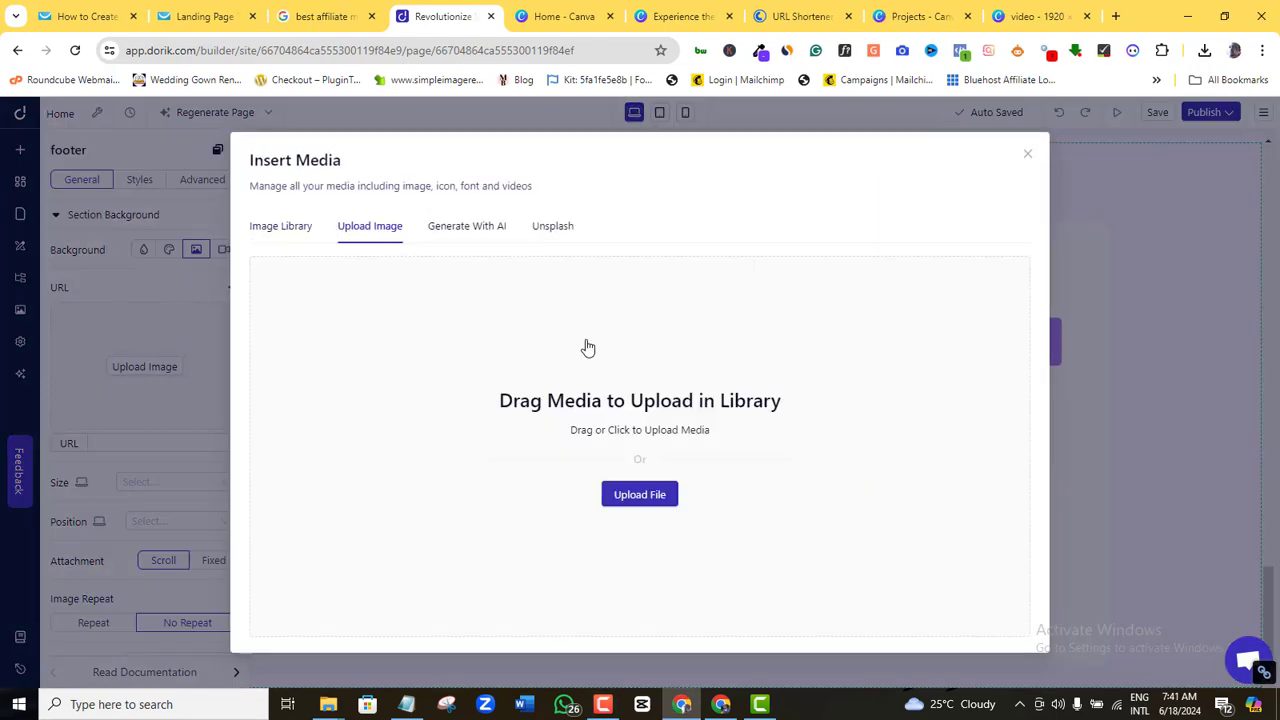
click(651, 494)
double_click(198, 136)
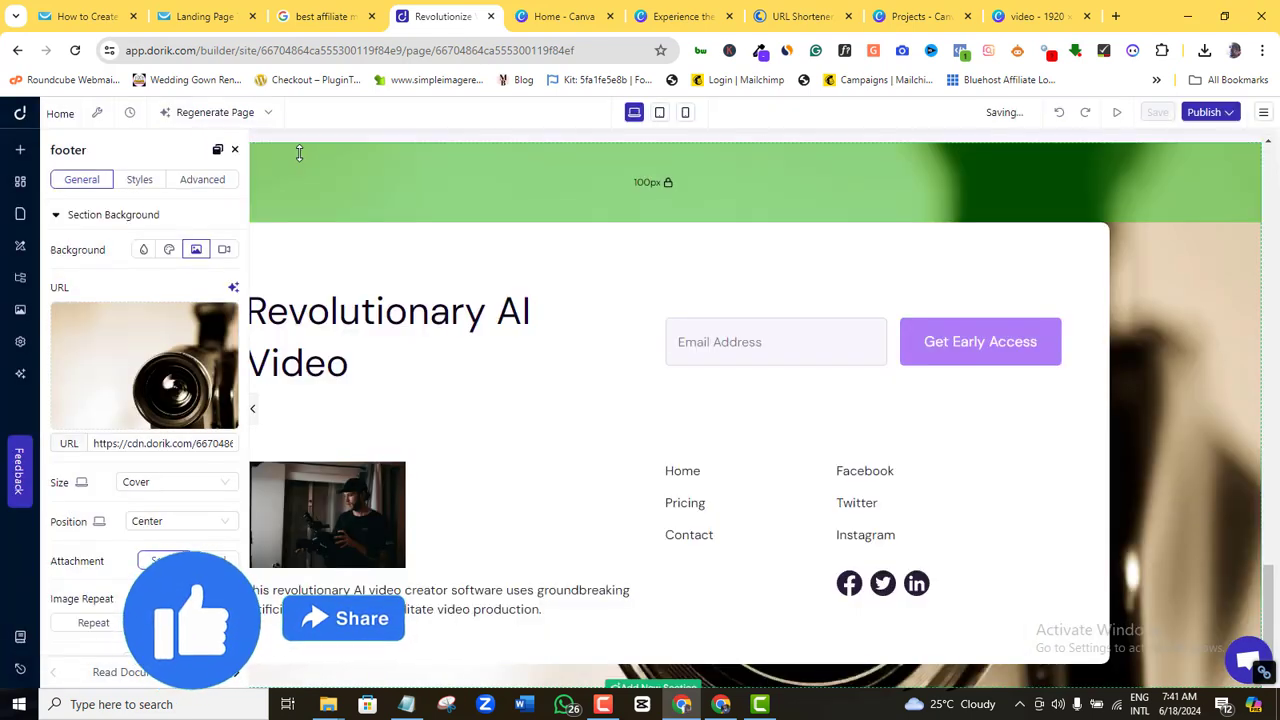
click(234, 151)
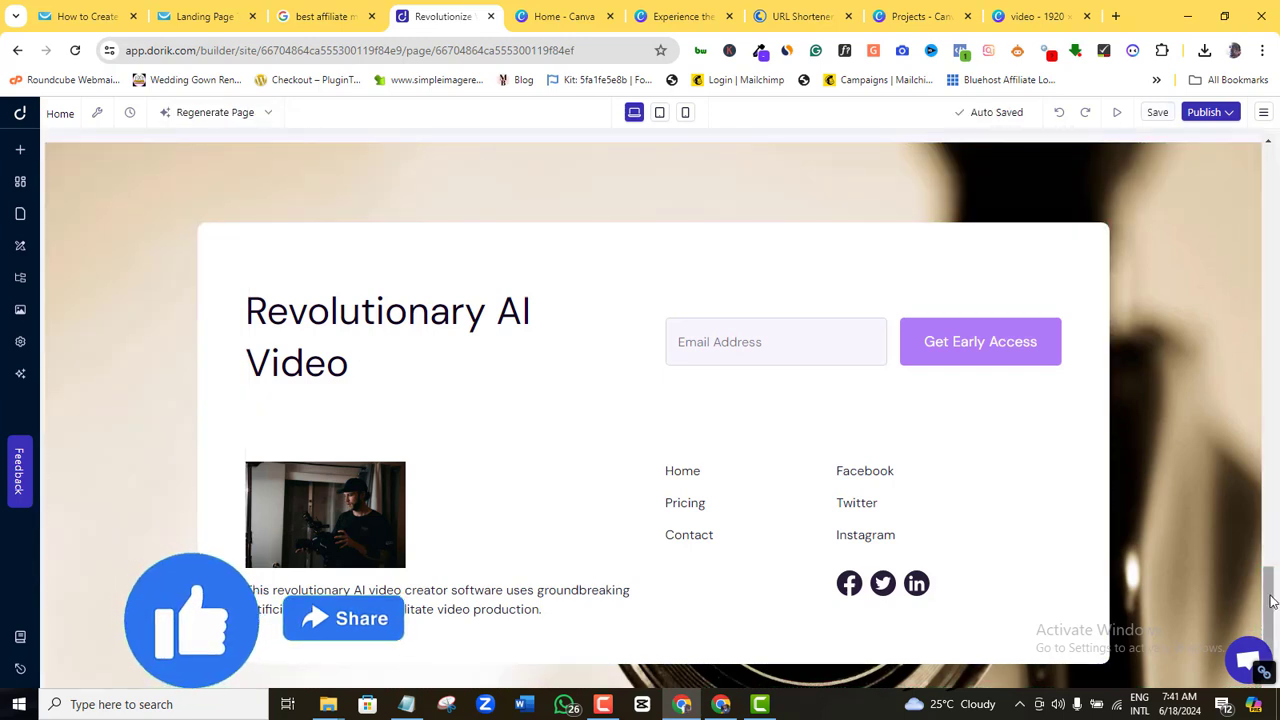
scroll(1273, 623, up, 1)
scroll(1273, 623, down, 1)
drag(1273, 637, 1213, 165)
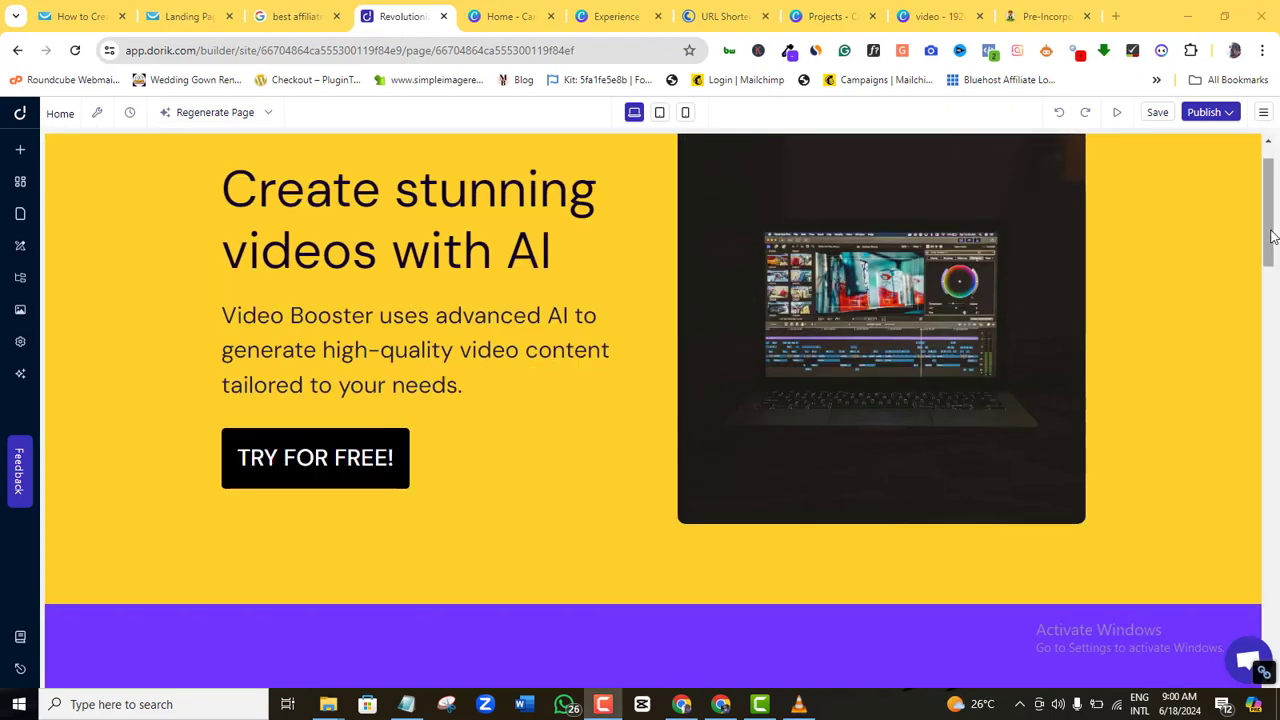
Preview the landing page at tablet and mobile widths.
drag(1272, 236, 1273, 668)
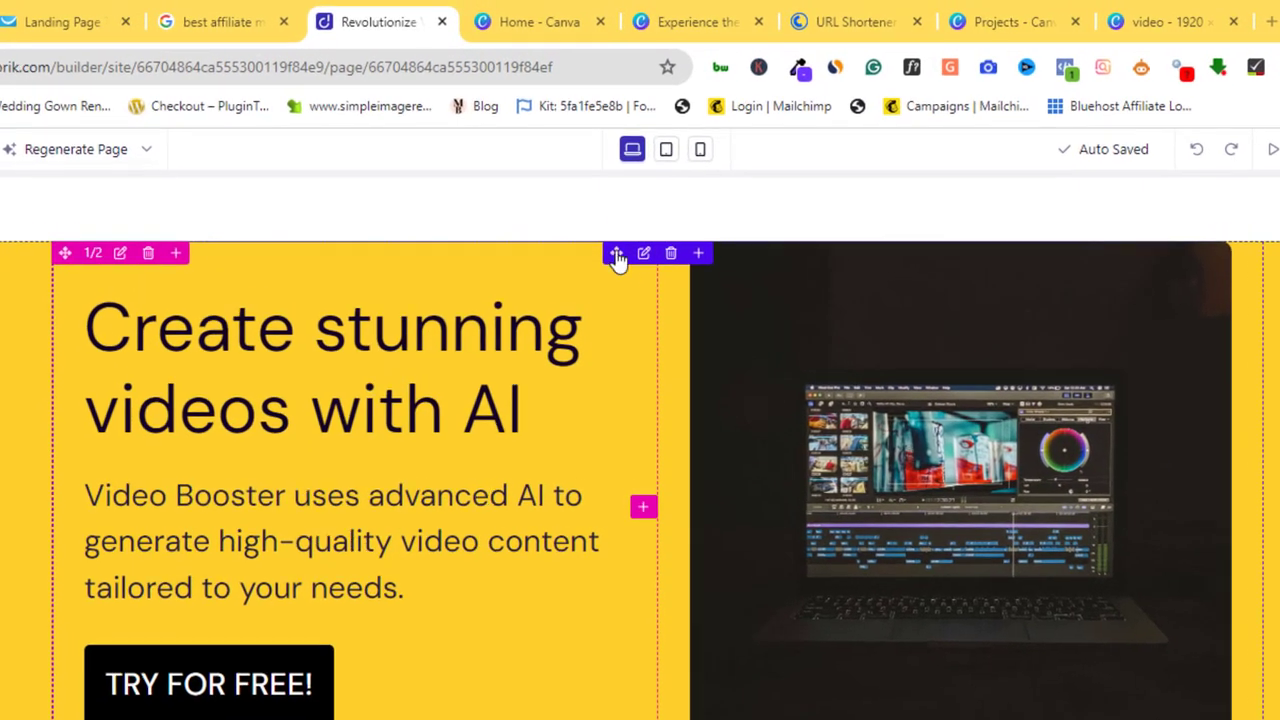
click(667, 152)
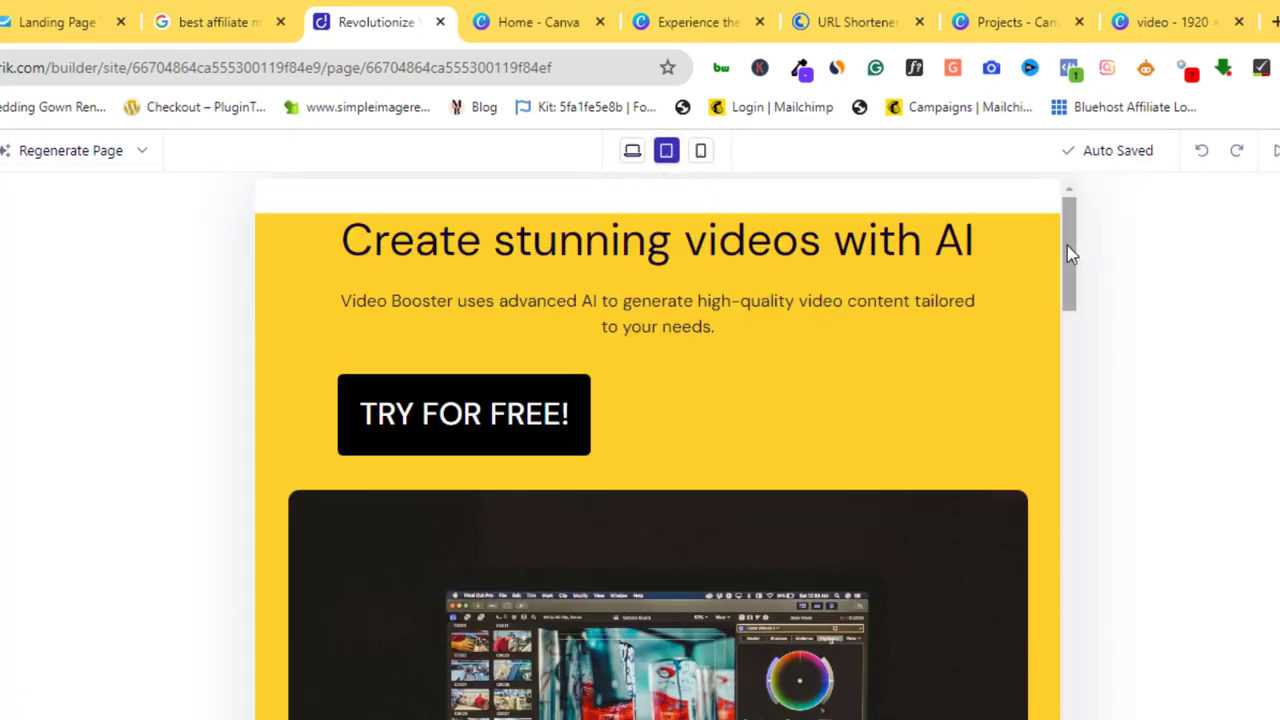
drag(1068, 251, 1070, 265)
drag(1015, 232, 1030, 480)
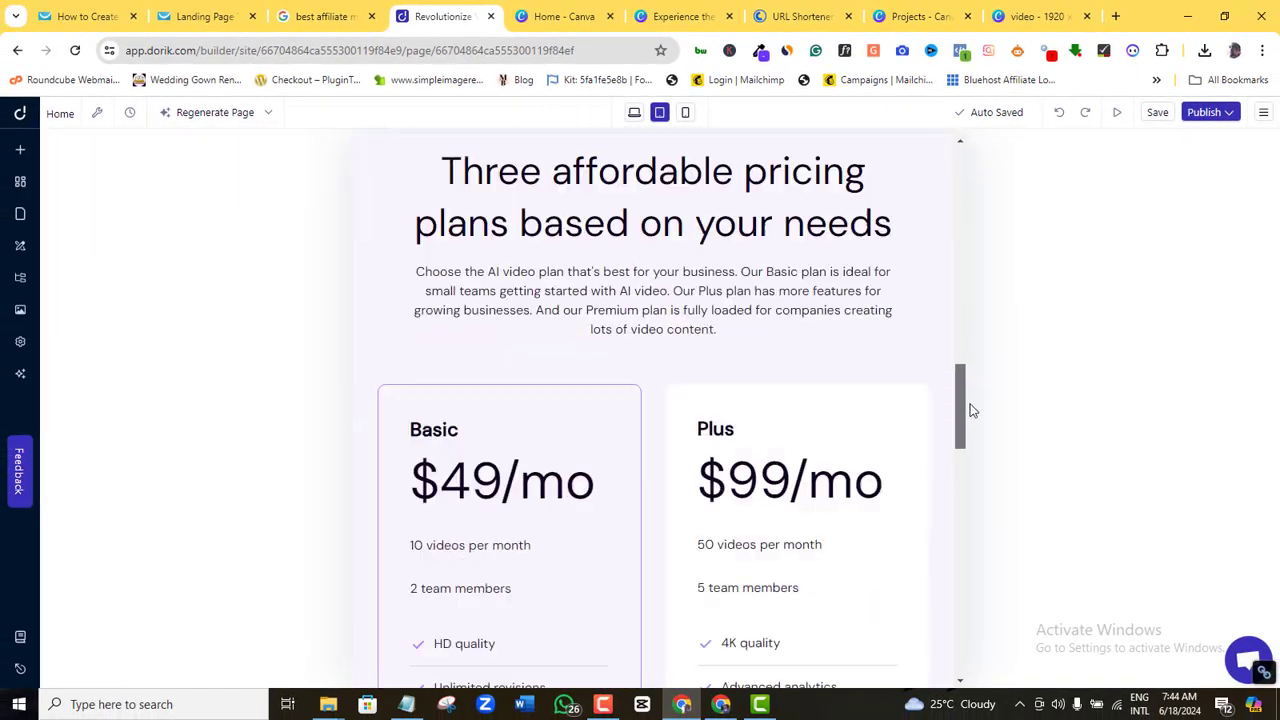
drag(972, 410, 922, 171)
click(685, 114)
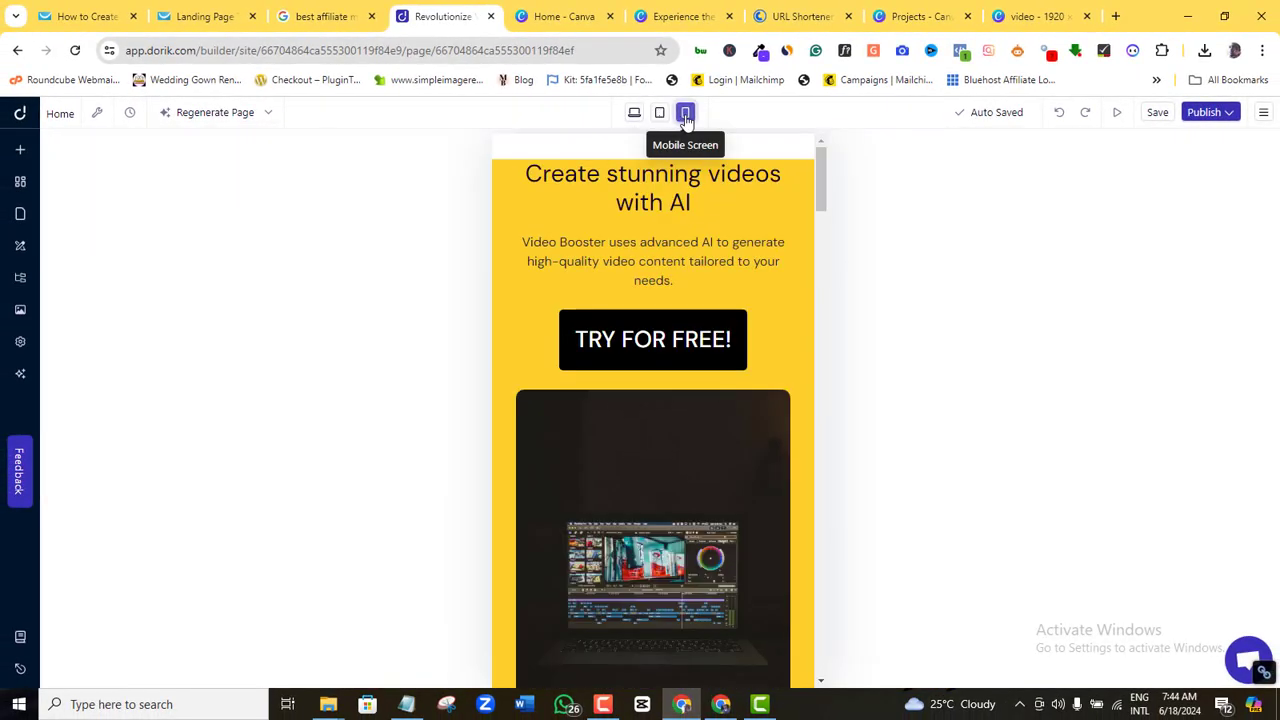
drag(820, 157, 777, 157)
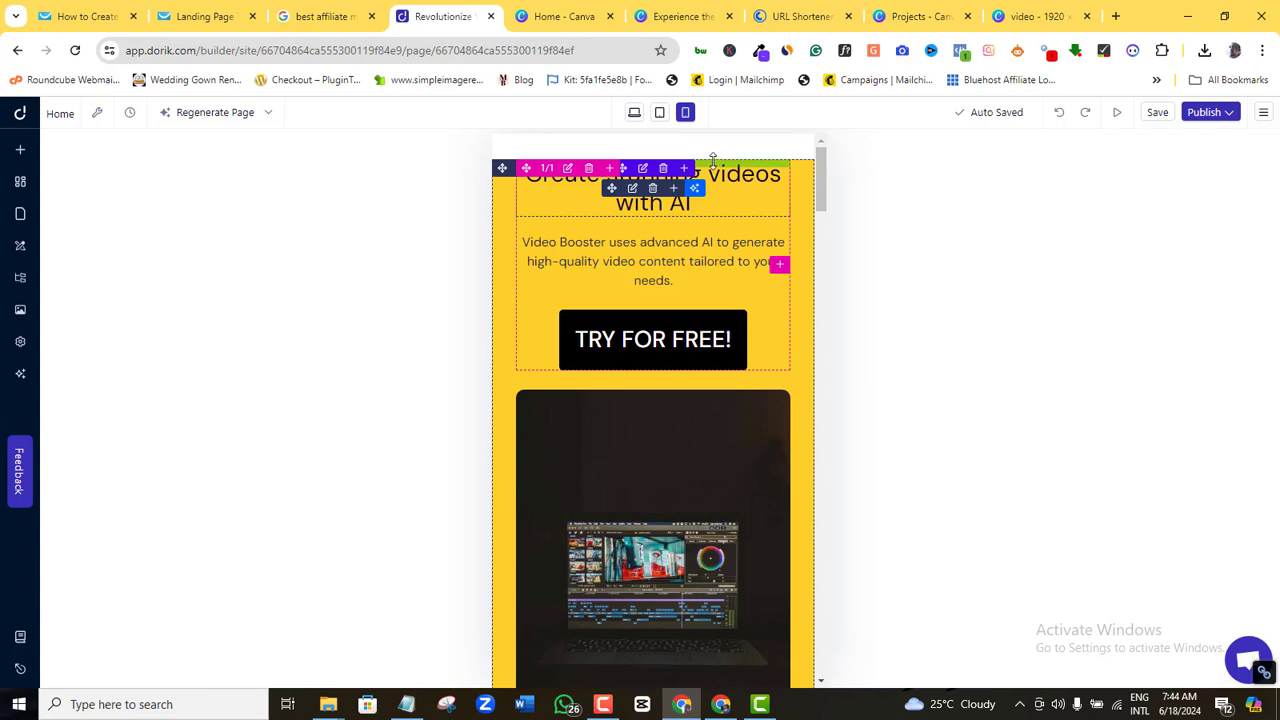
click(659, 112)
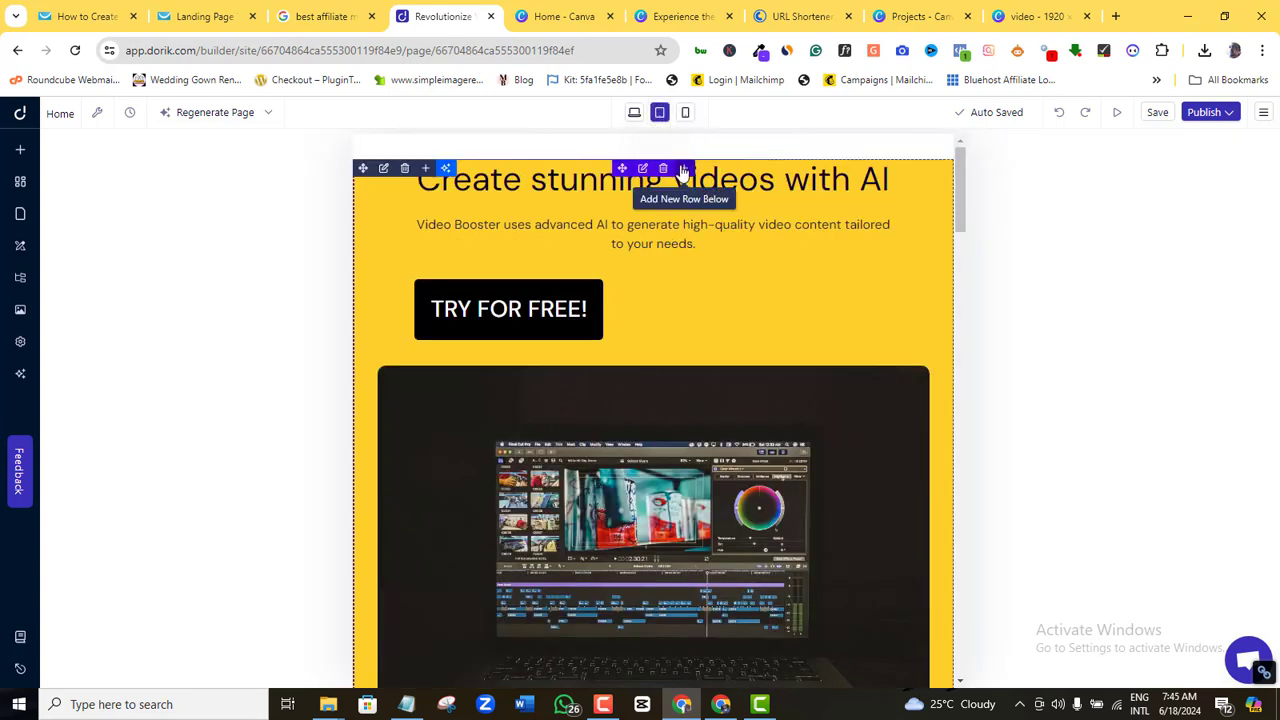
Increase the hero's top padding and centre the TRY FOR FREE! button on tablet and mobile.
drag(704, 162, 707, 178)
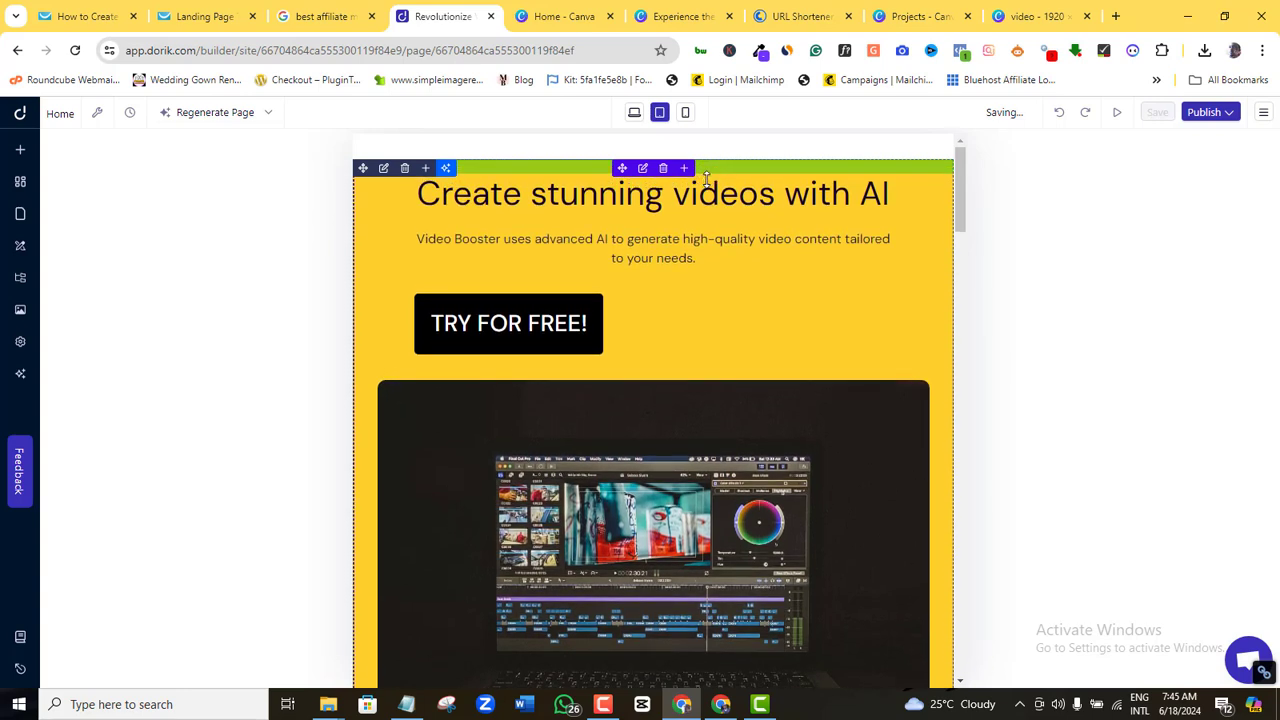
click(574, 329)
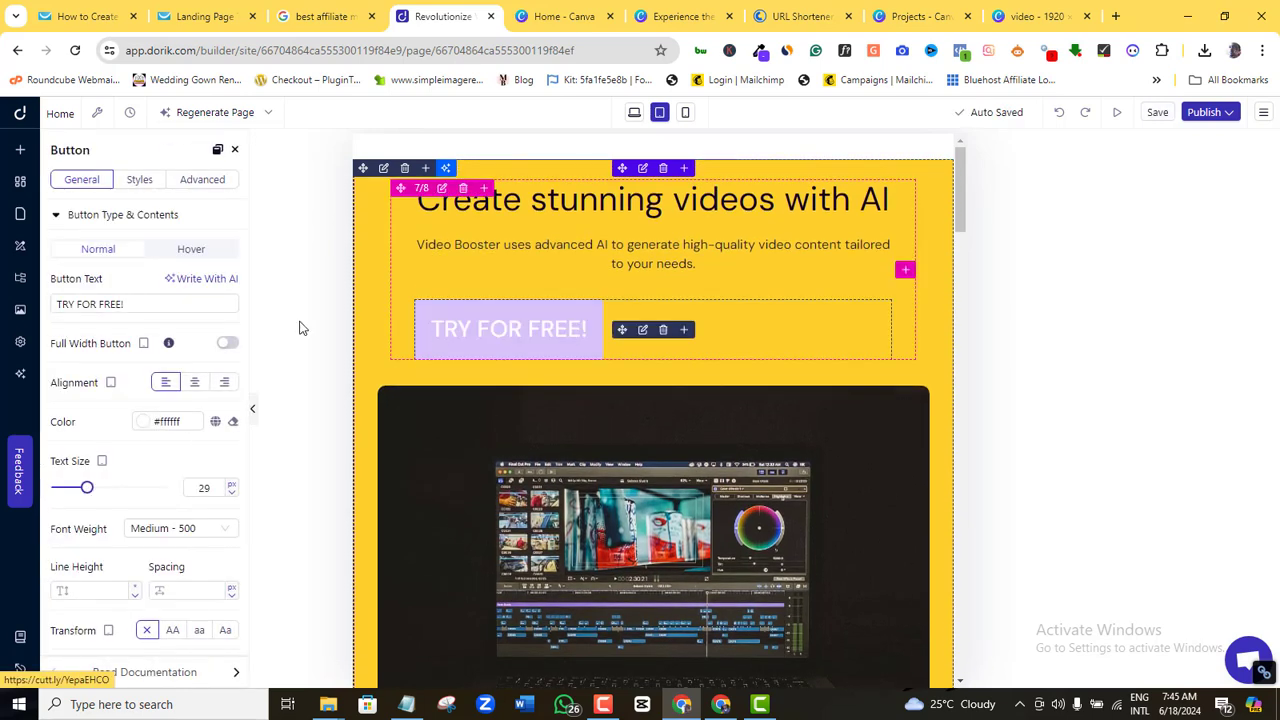
click(194, 382)
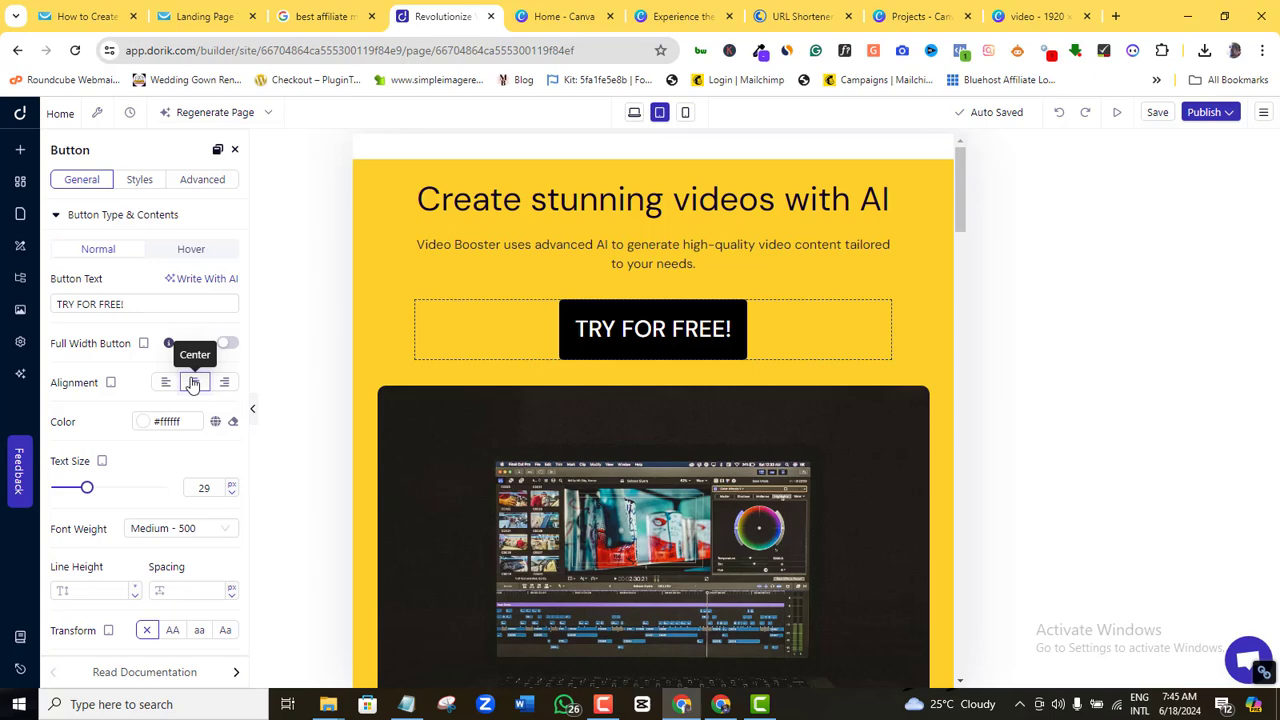
click(686, 114)
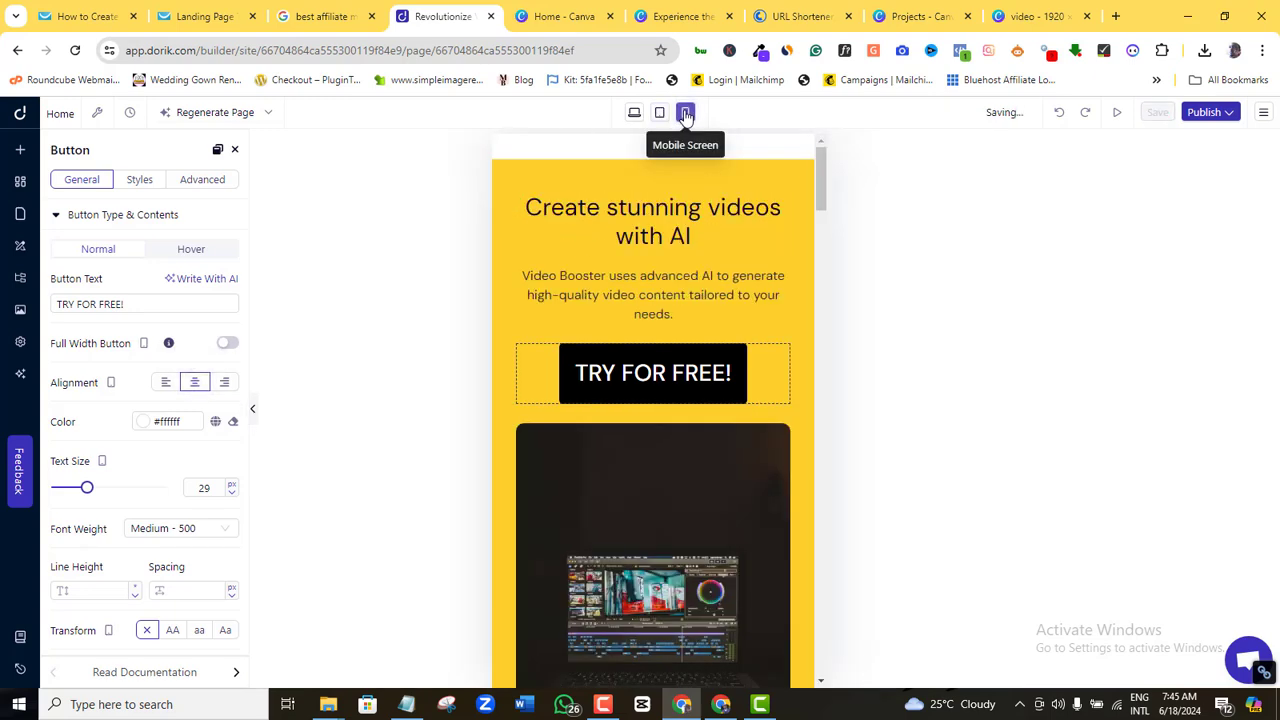
click(659, 112)
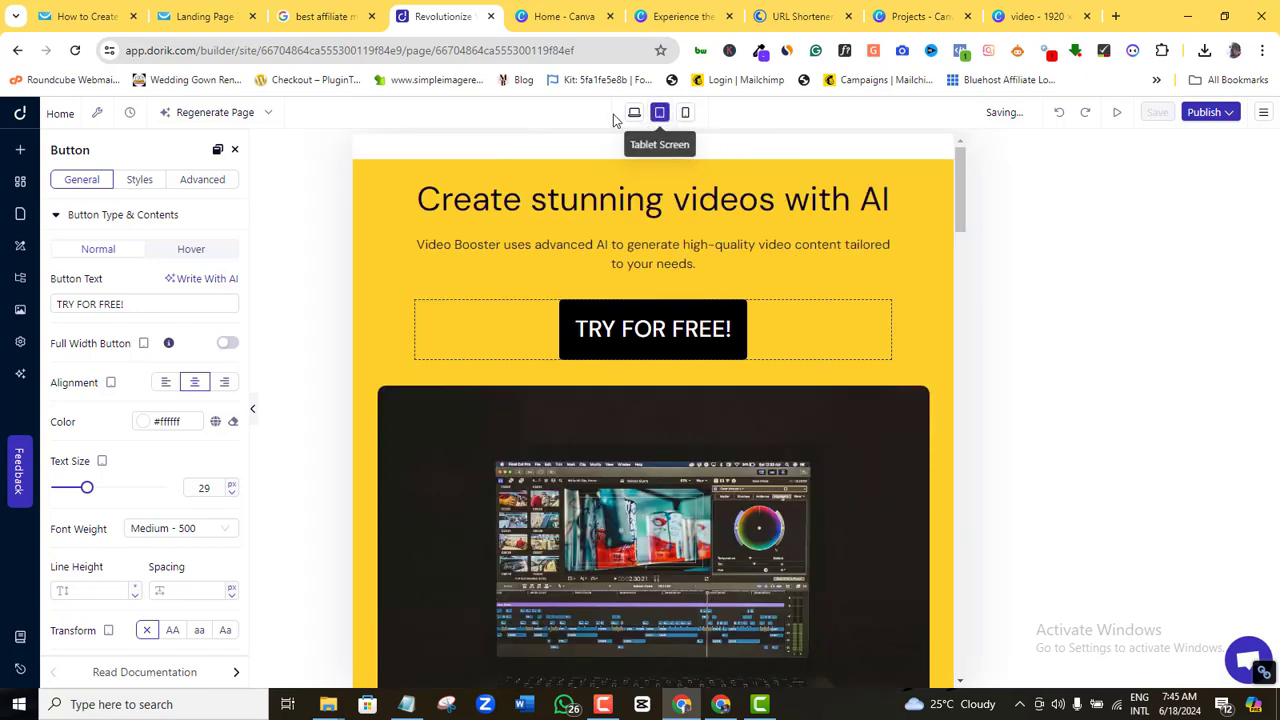
click(633, 113)
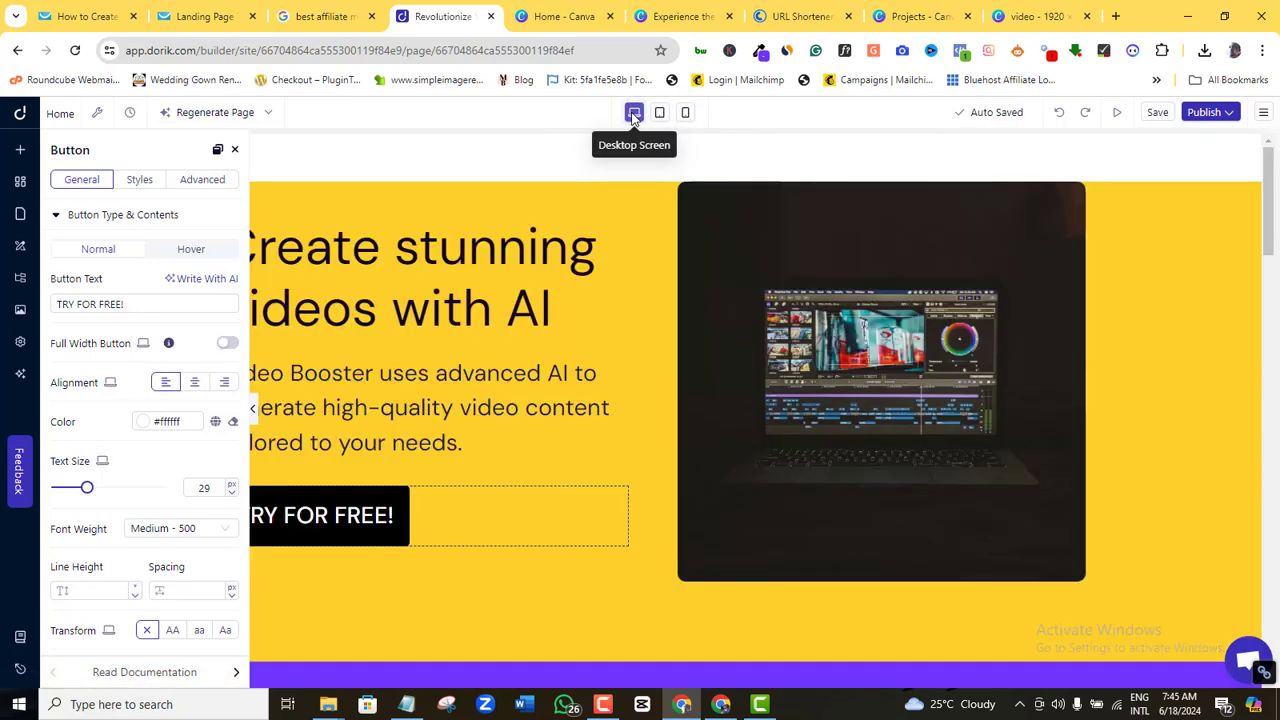
click(235, 151)
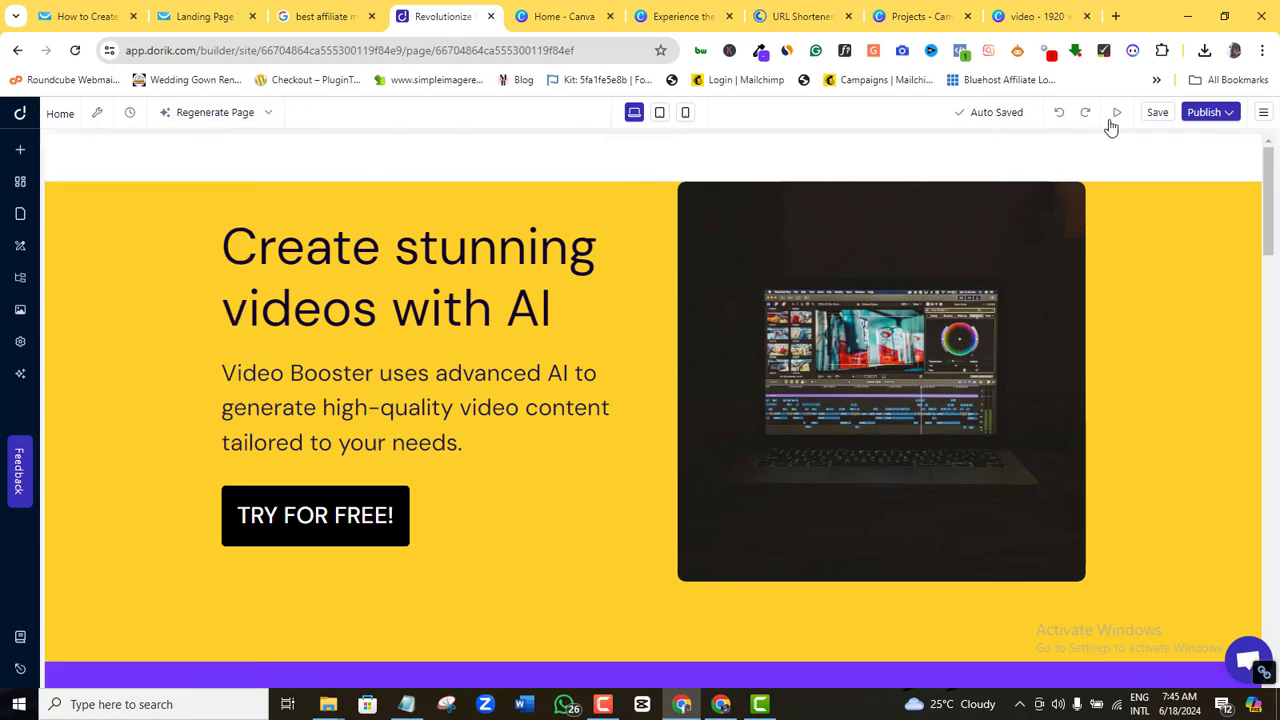
Publish the site to the Dorik.io subdomain videobooster.
click(1205, 112)
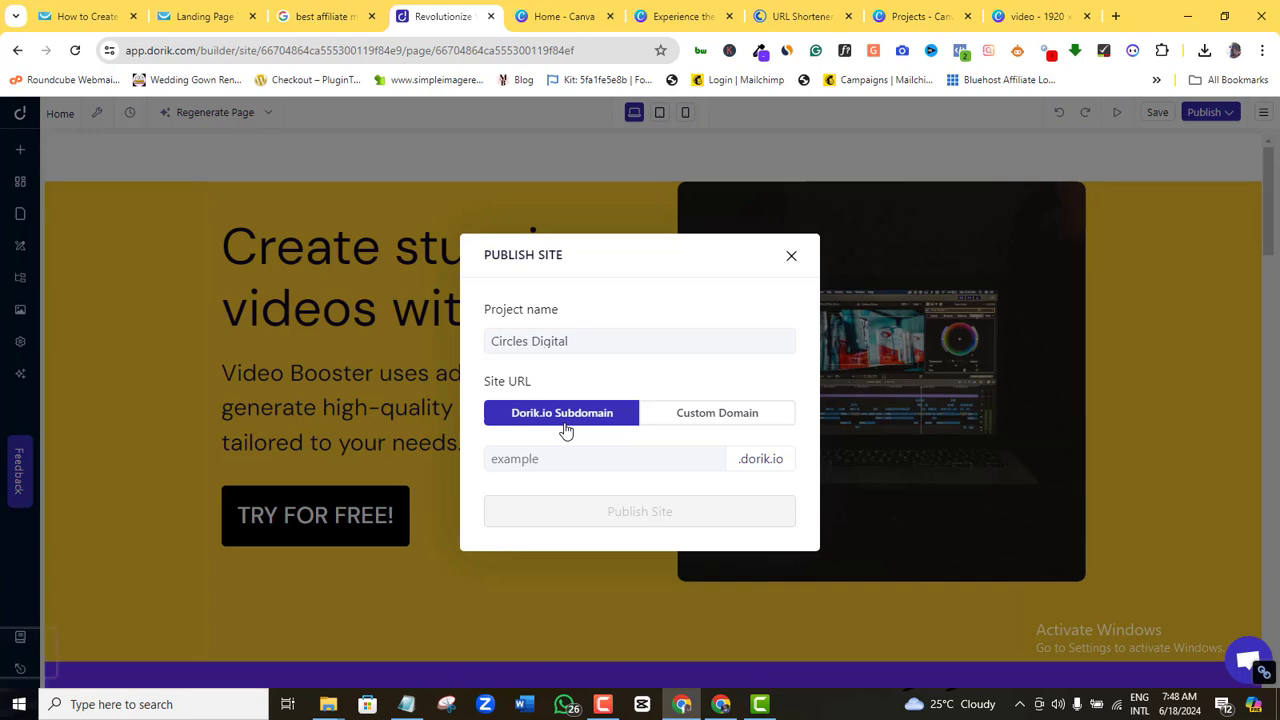
click(698, 419)
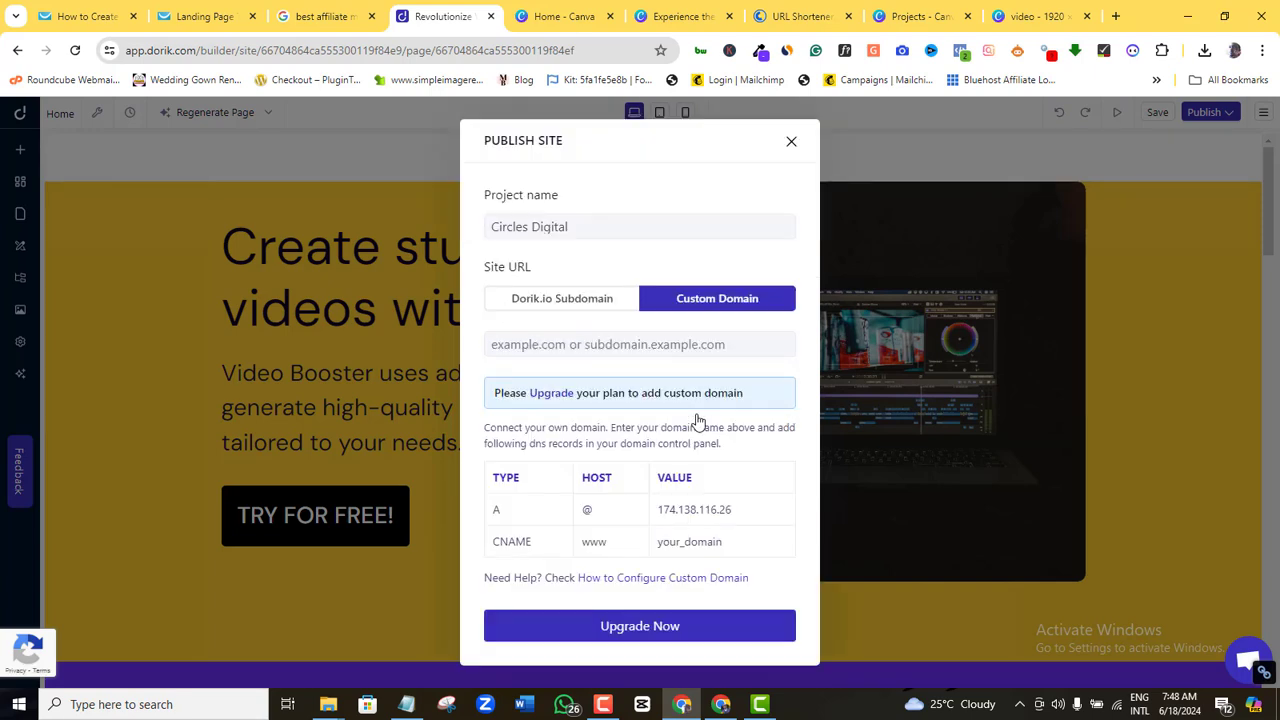
click(588, 299)
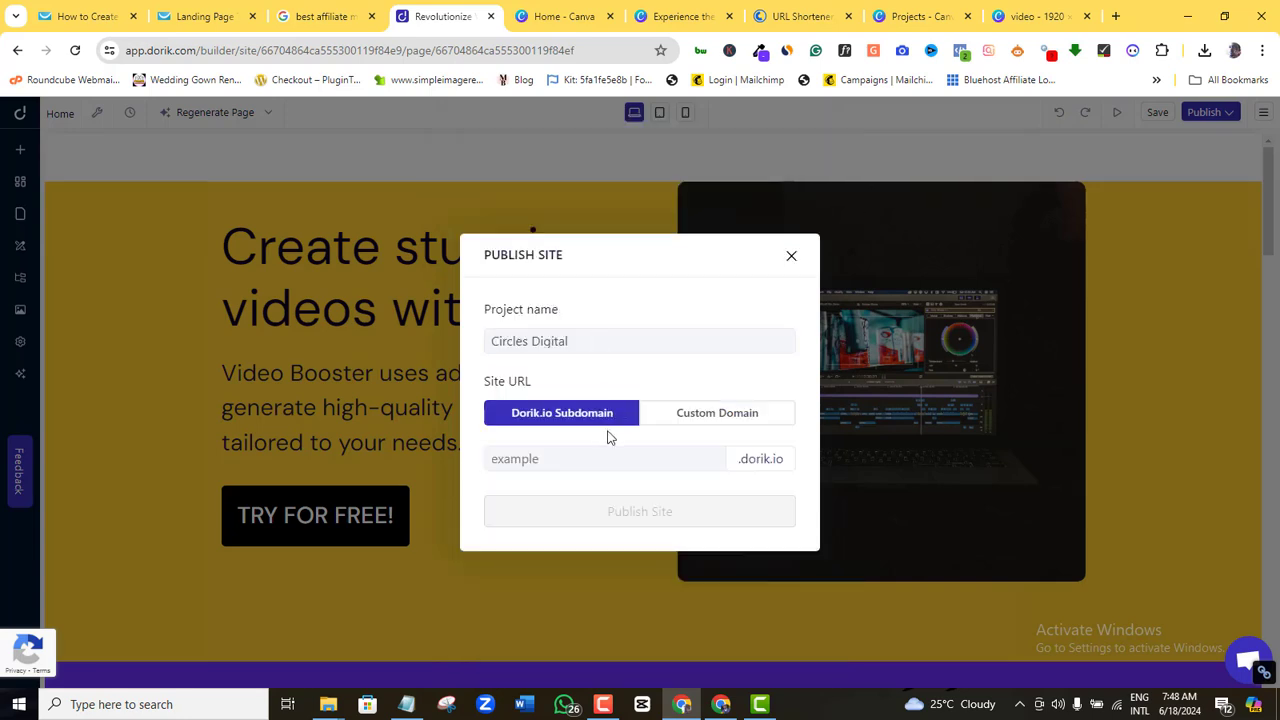
click(591, 458)
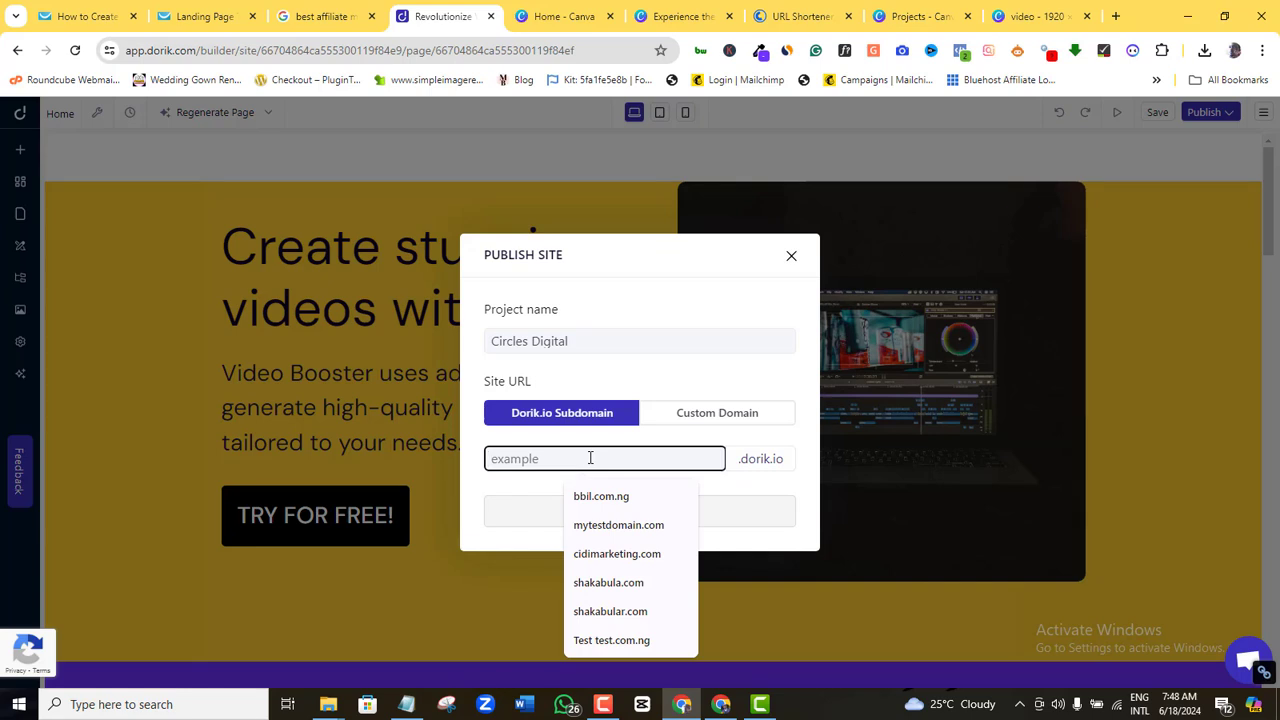
text(vid)
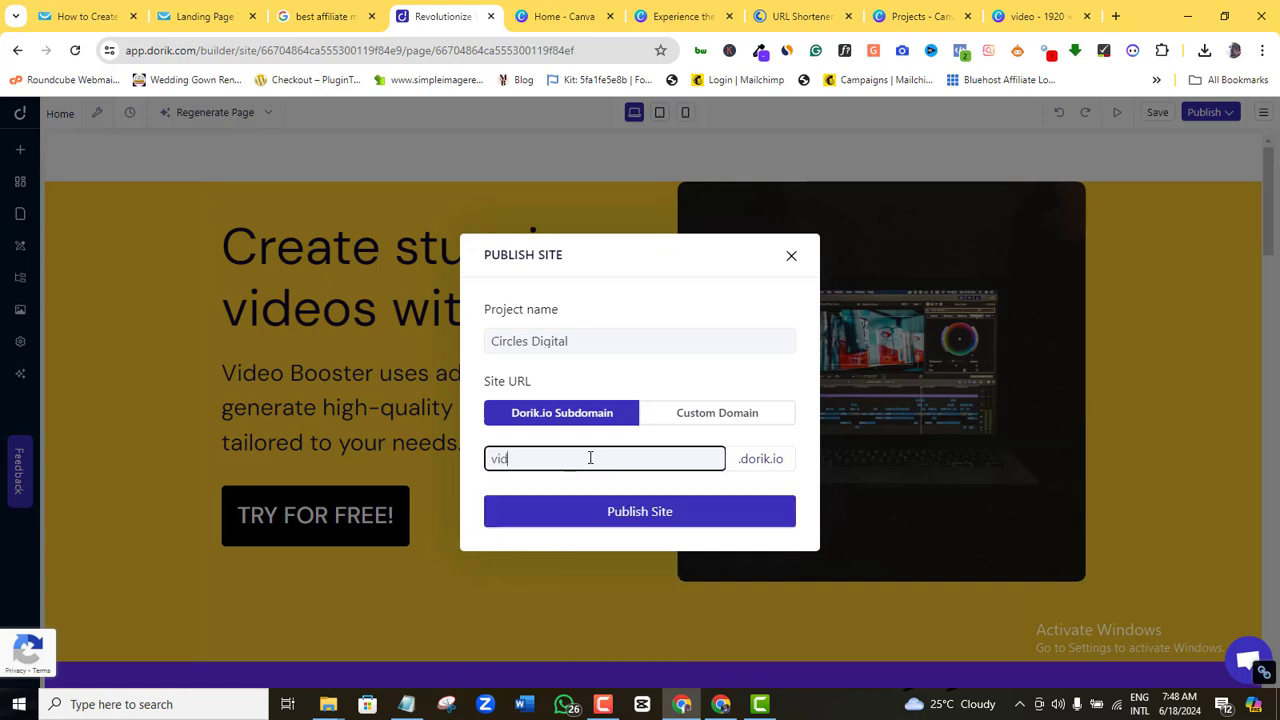
text(eobooster)
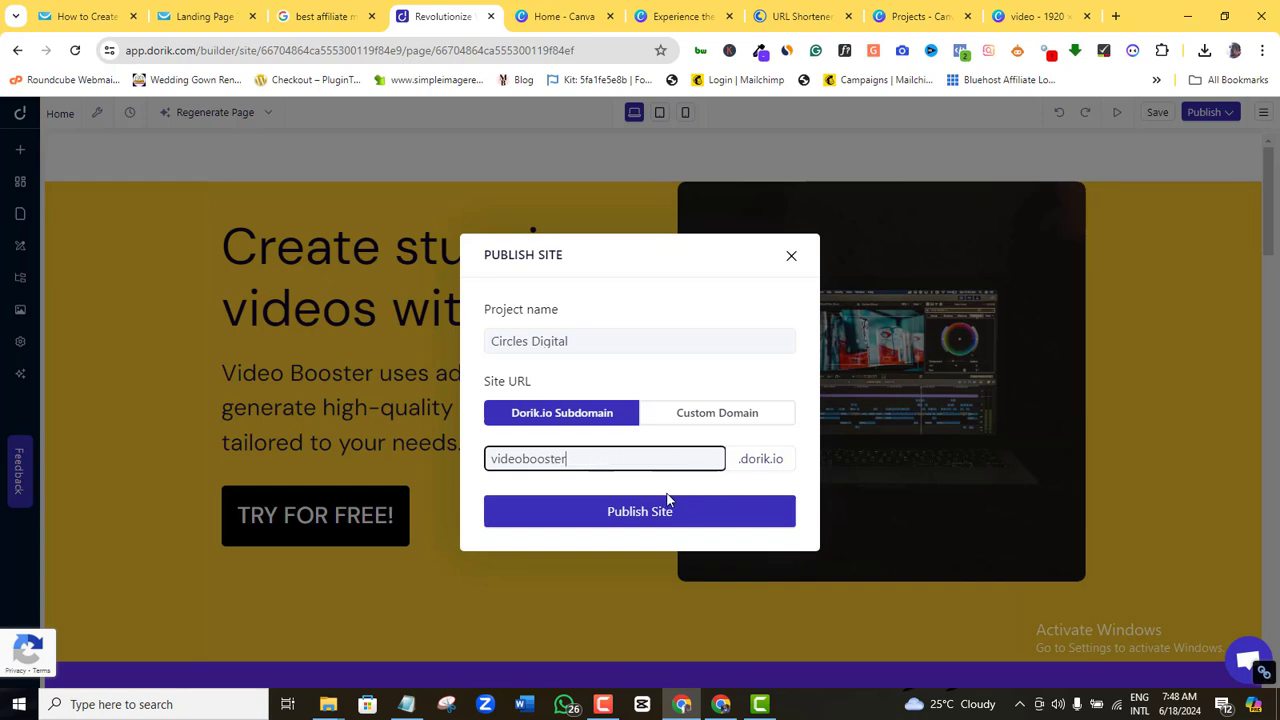
click(639, 512)
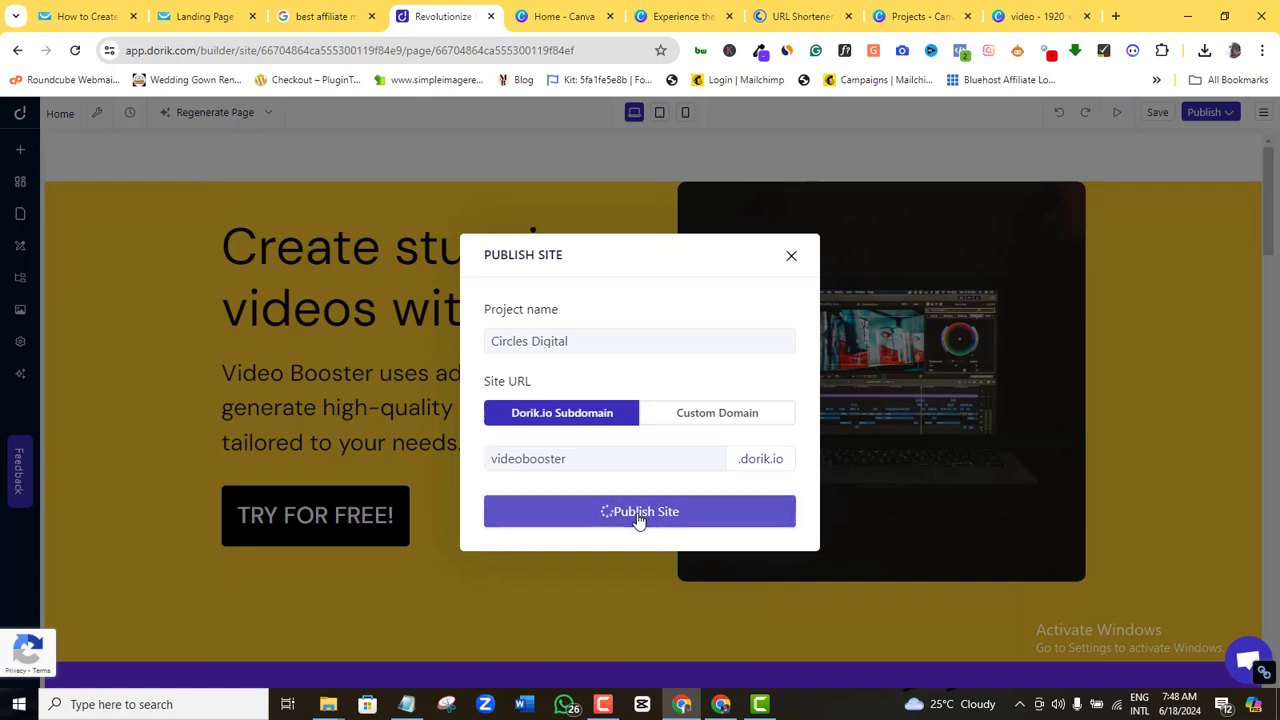
click(639, 512)
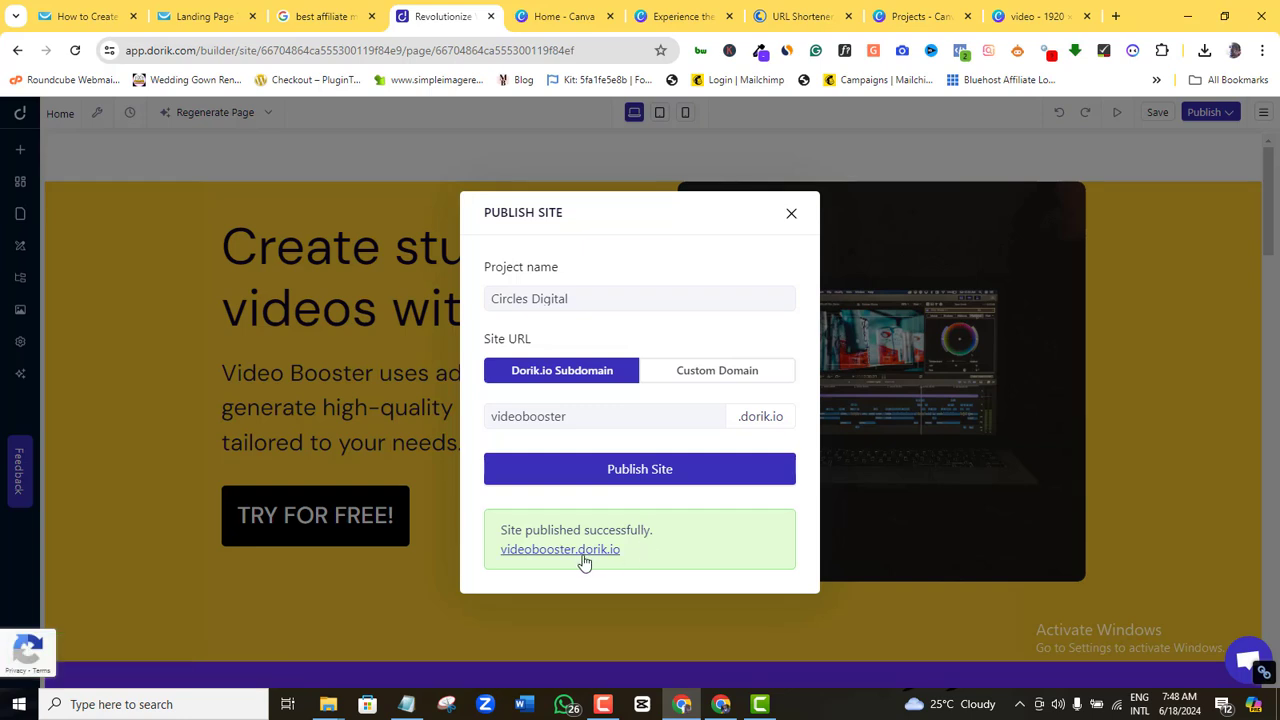
Copy the published videobooster.dorik.io address and load it in a new incognito window.
drag(501, 549, 628, 553)
key(ctrl+c)
right_click(604, 551)
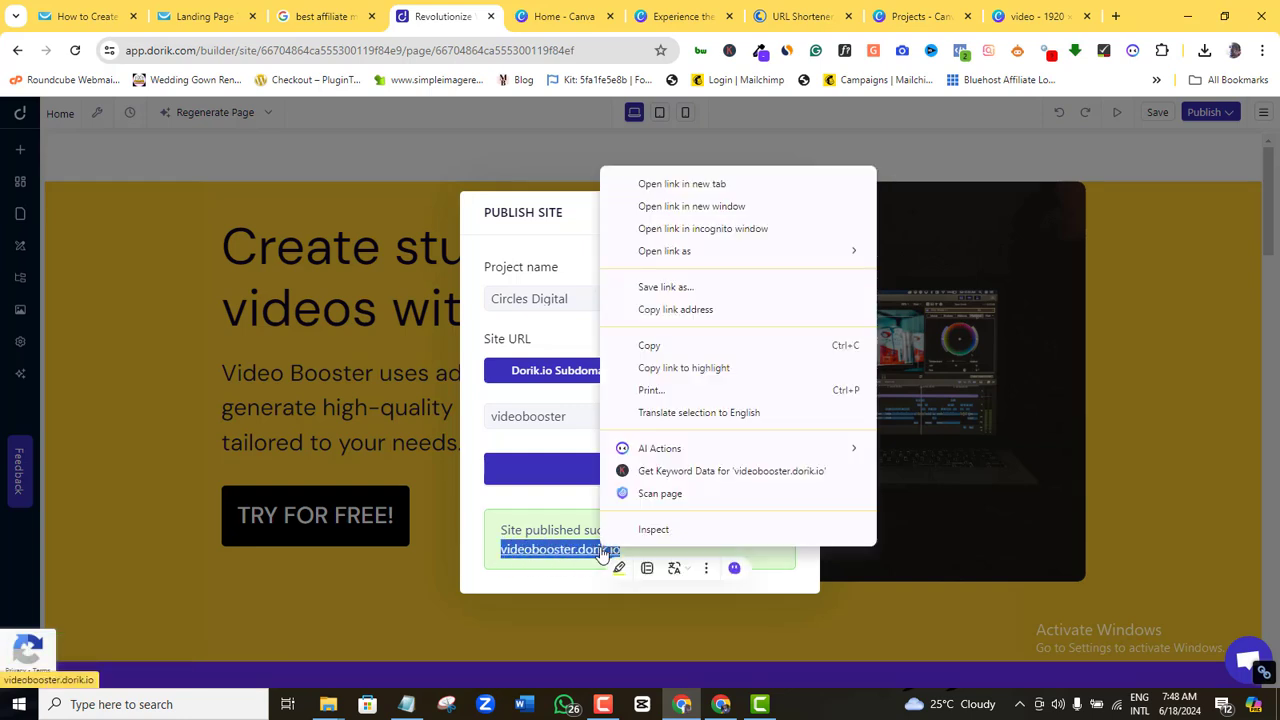
mouse_move(670, 256)
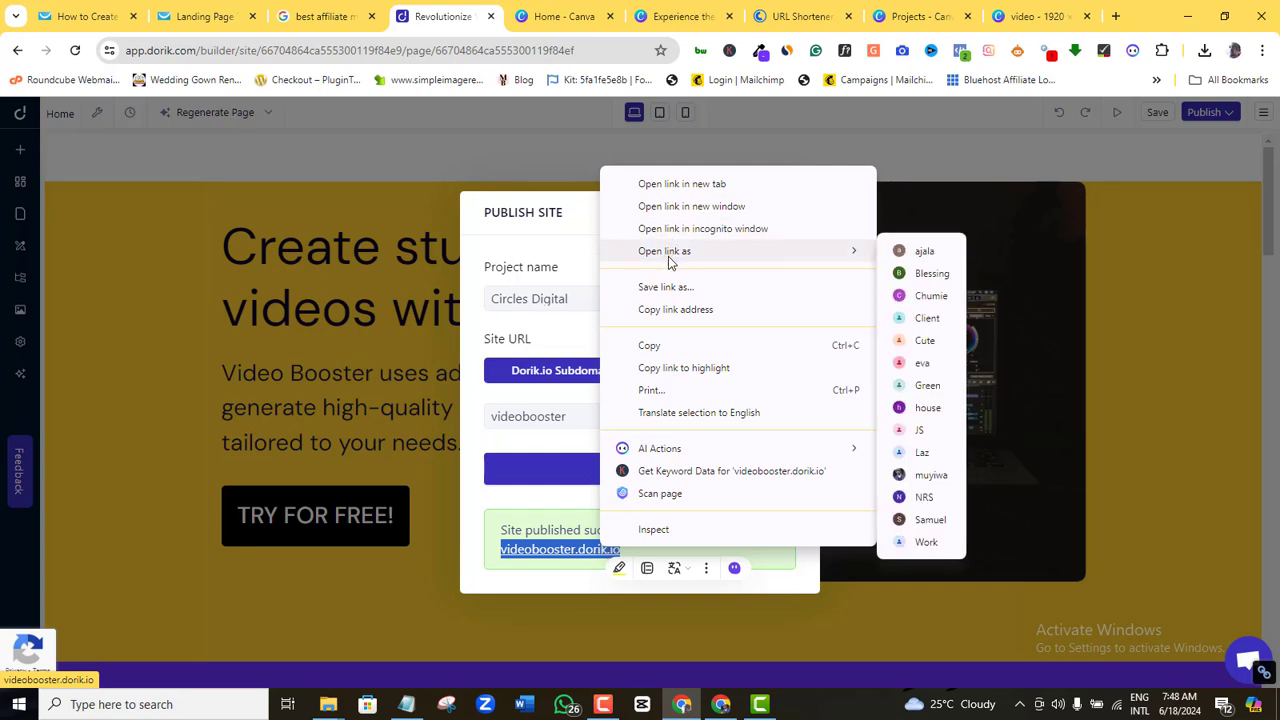
click(672, 309)
click(1115, 16)
key(ctrl+shift+n)
key(ctrl+v)
key(Return)
drag(1275, 205, 1270, 175)
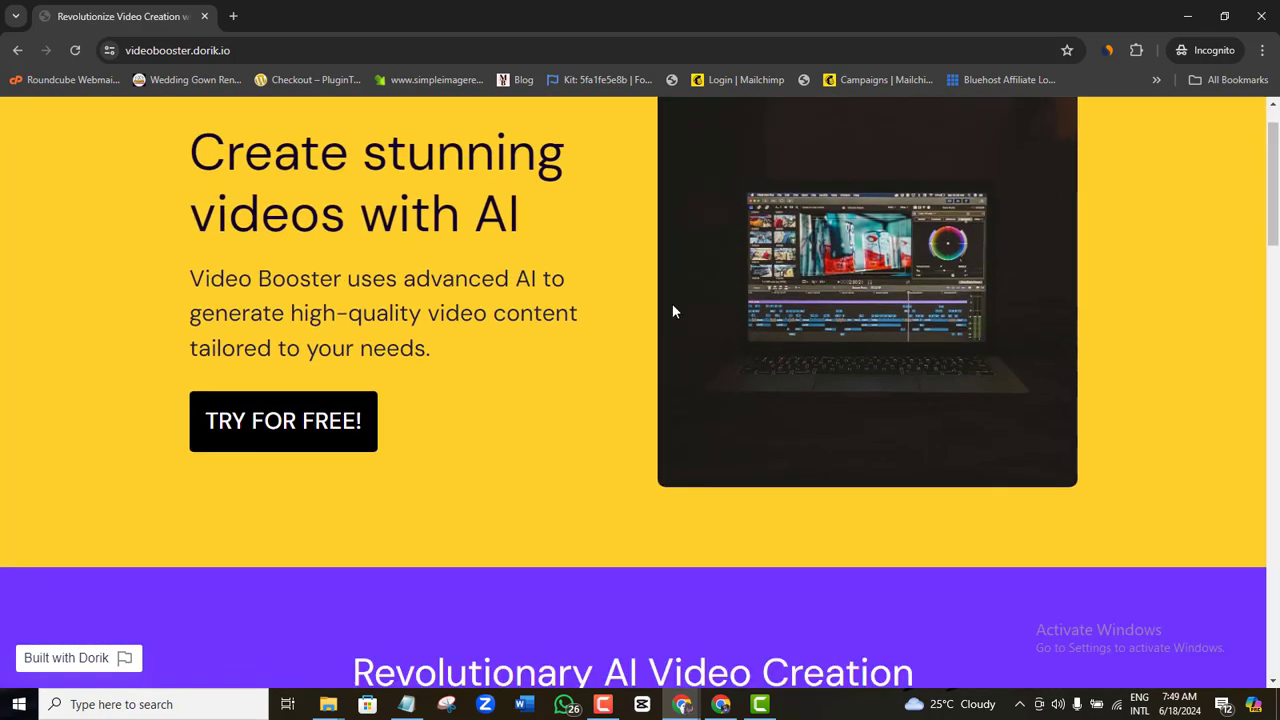
Check that TRY FOR FREE! on videobooster.dorik.io opens the Dorik site, then close the incognito window.
click(330, 428)
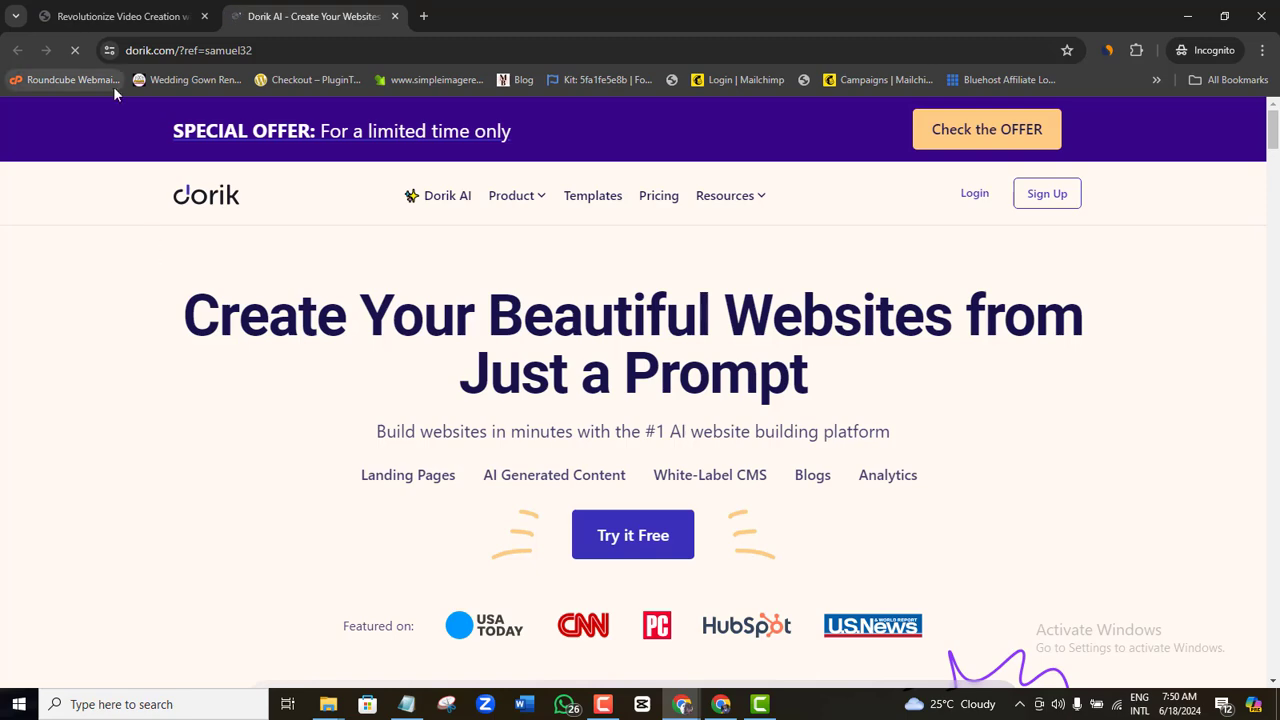
click(110, 19)
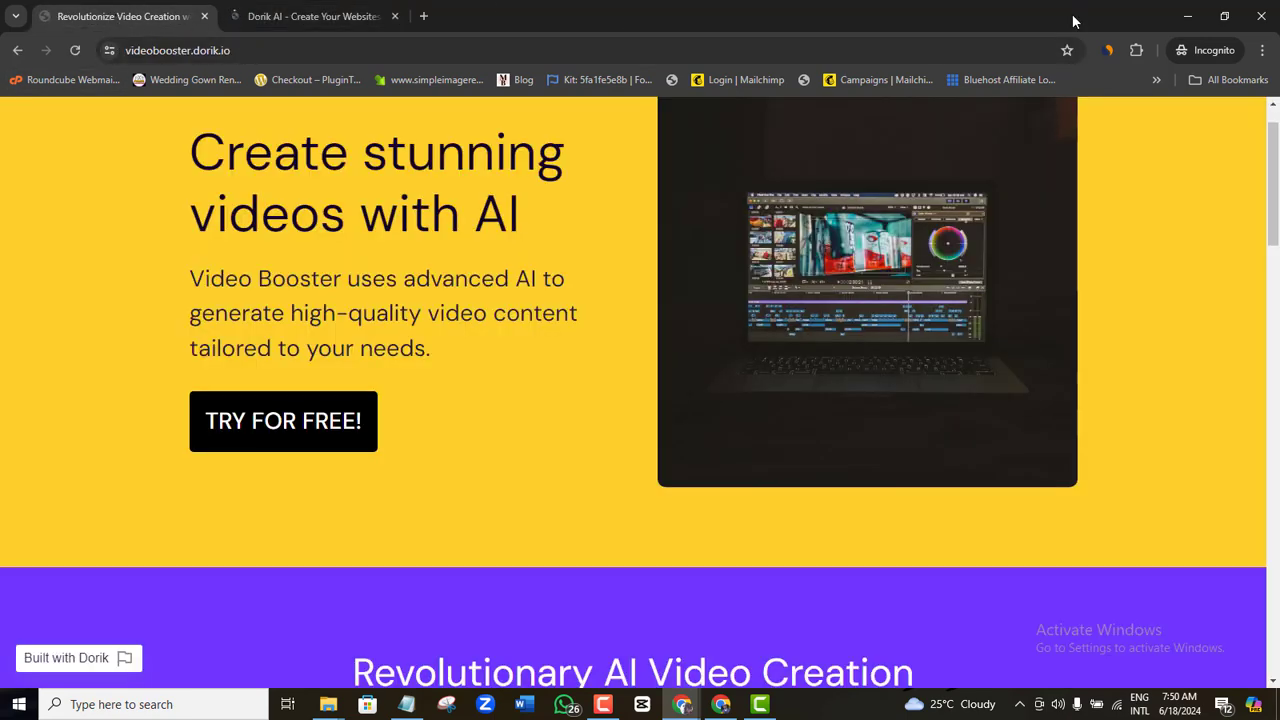
click(1261, 16)
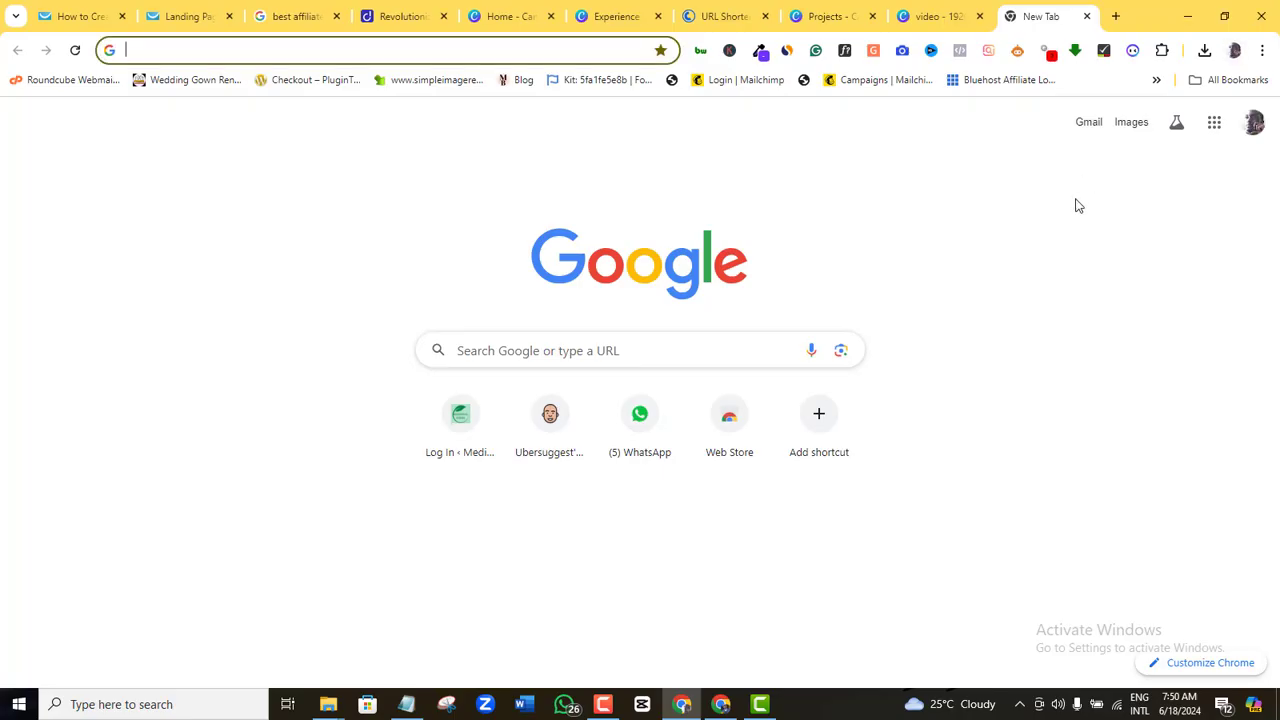